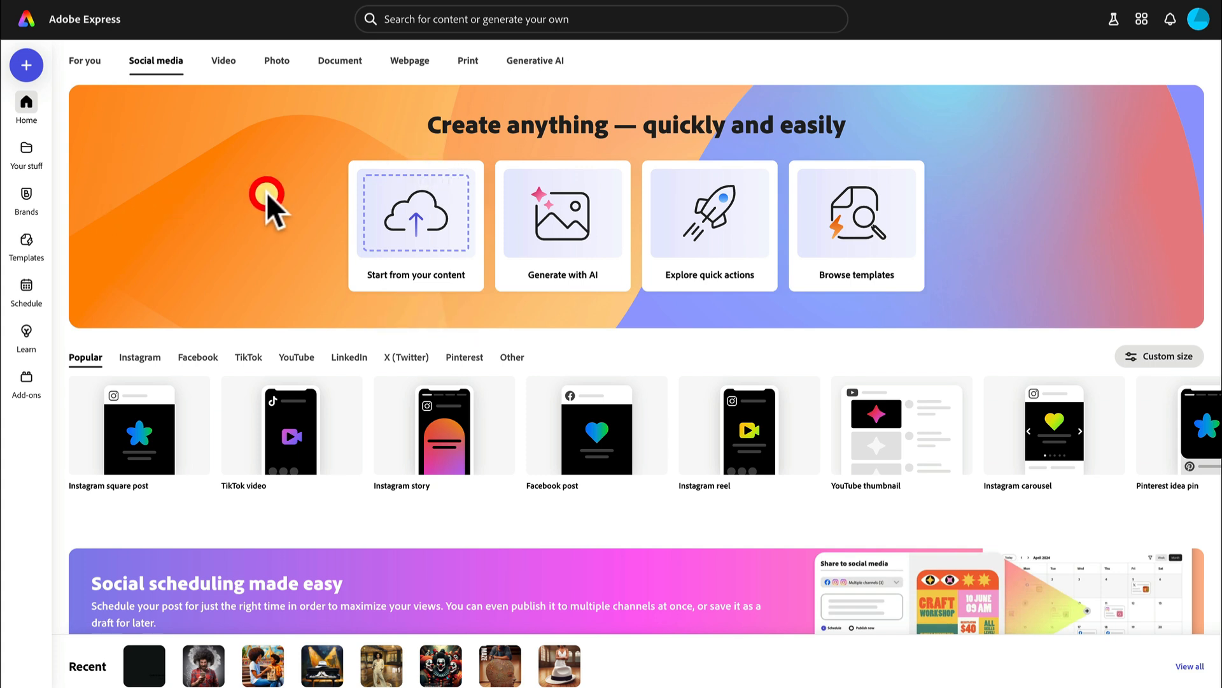
Create a blank YouTube thumbnail design from the popular social media formats.
{"action": "scroll", "coordinate": [165, 155], "scroll_direction": "down", "scroll_amount": 1}
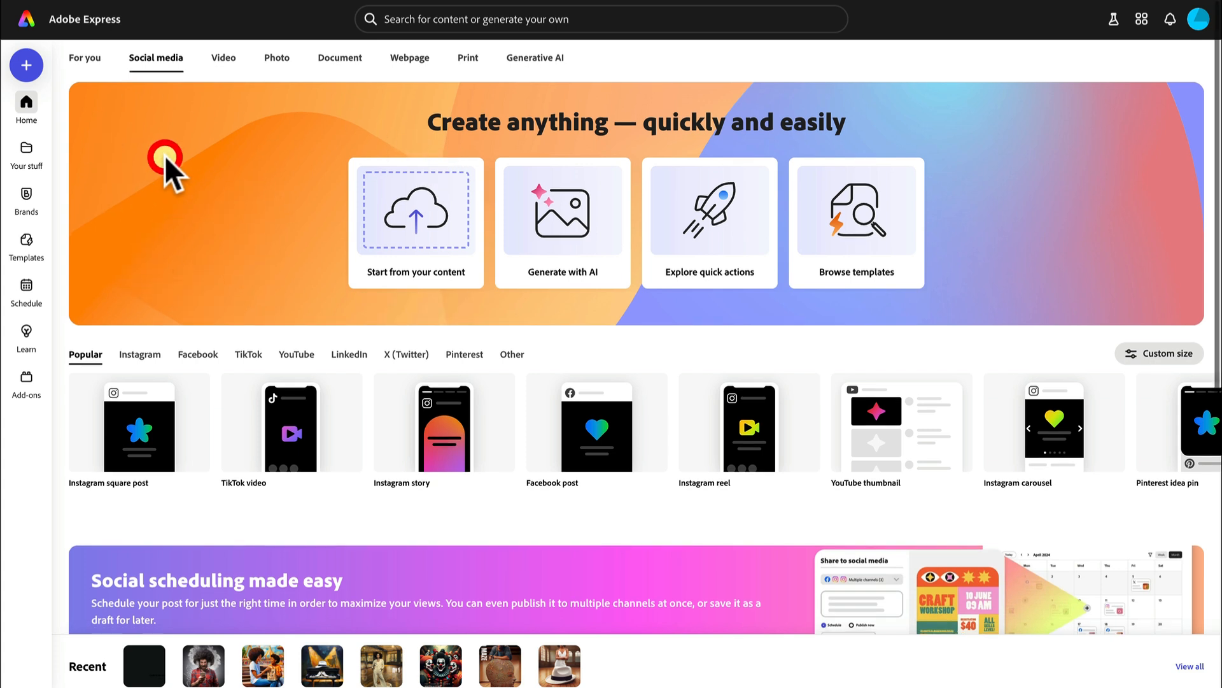
{"action": "scroll", "coordinate": [164, 154], "scroll_direction": "up", "scroll_amount": 1}
{"action": "left_click", "coordinate": [164, 60]}
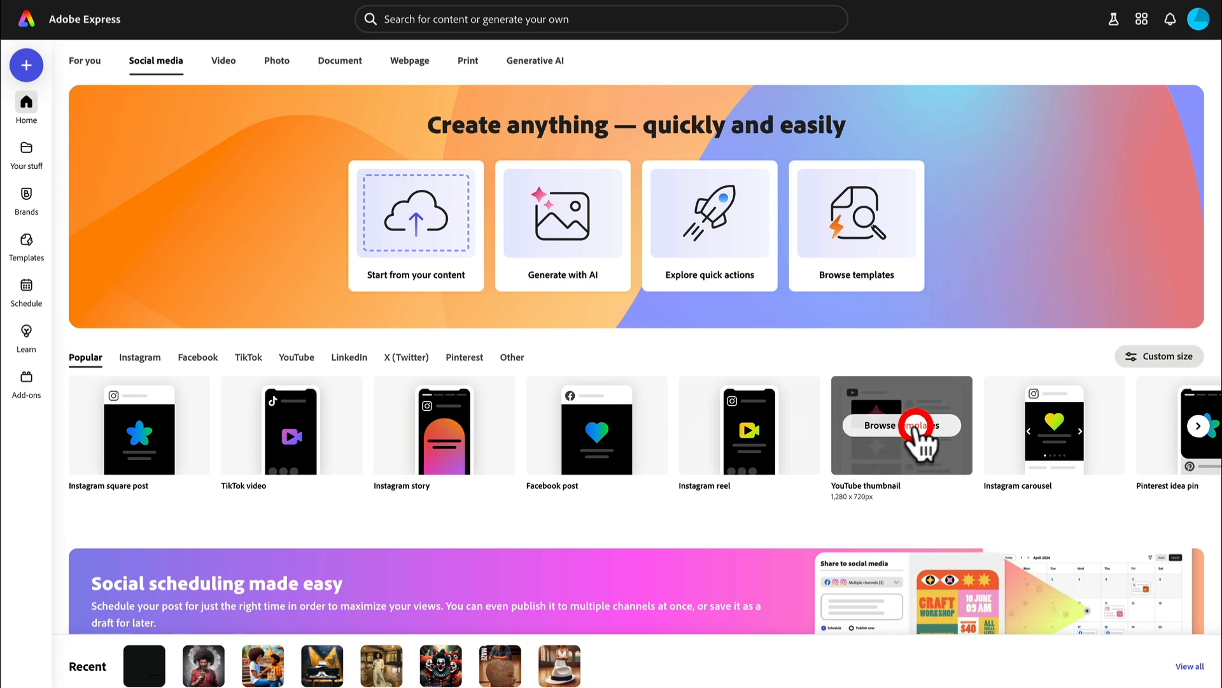
{"action": "left_click", "coordinate": [915, 426]}
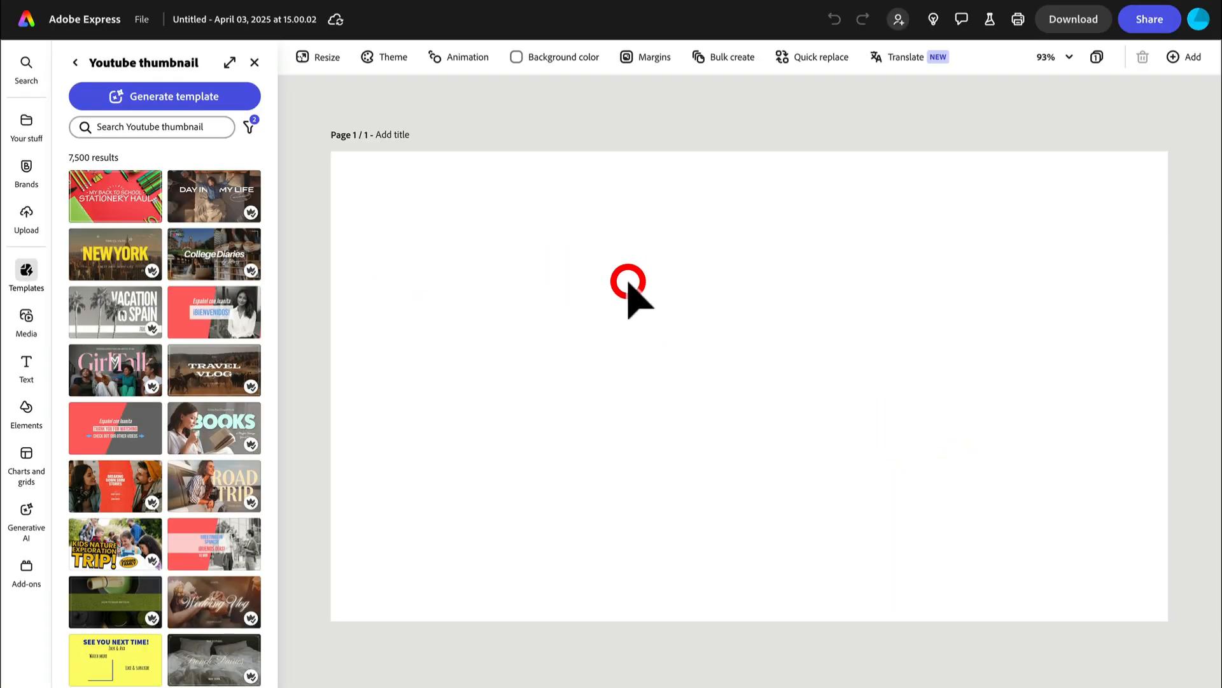
Search the background elements for "black and white".
{"action": "scroll", "coordinate": [168, 294], "scroll_direction": "down", "scroll_amount": 15}
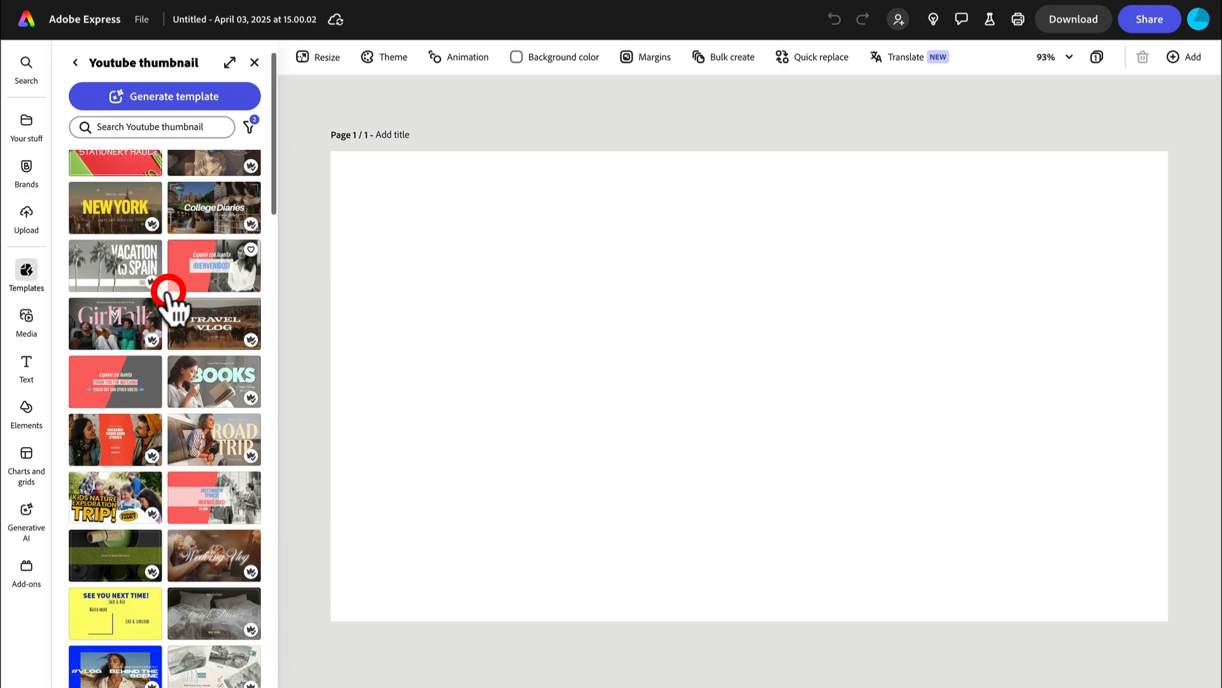
{"action": "scroll", "coordinate": [167, 294], "scroll_direction": "down", "scroll_amount": 20}
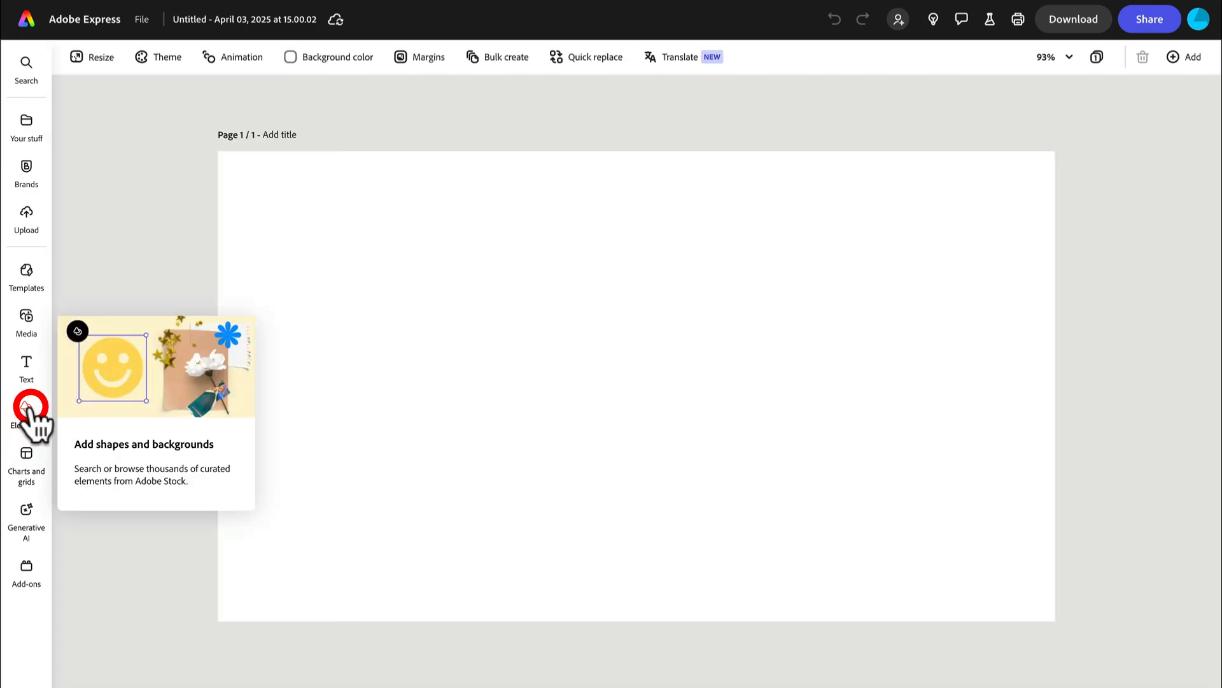
{"action": "left_click", "coordinate": [29, 409]}
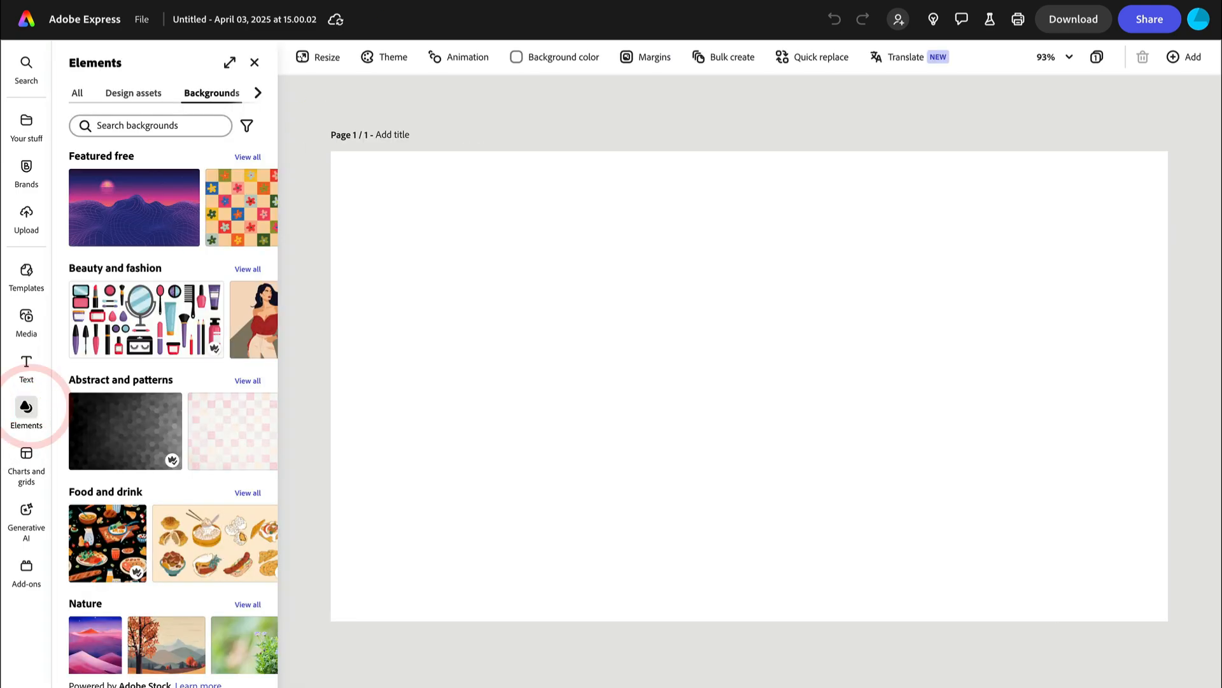
{"action": "left_click", "coordinate": [207, 123]}
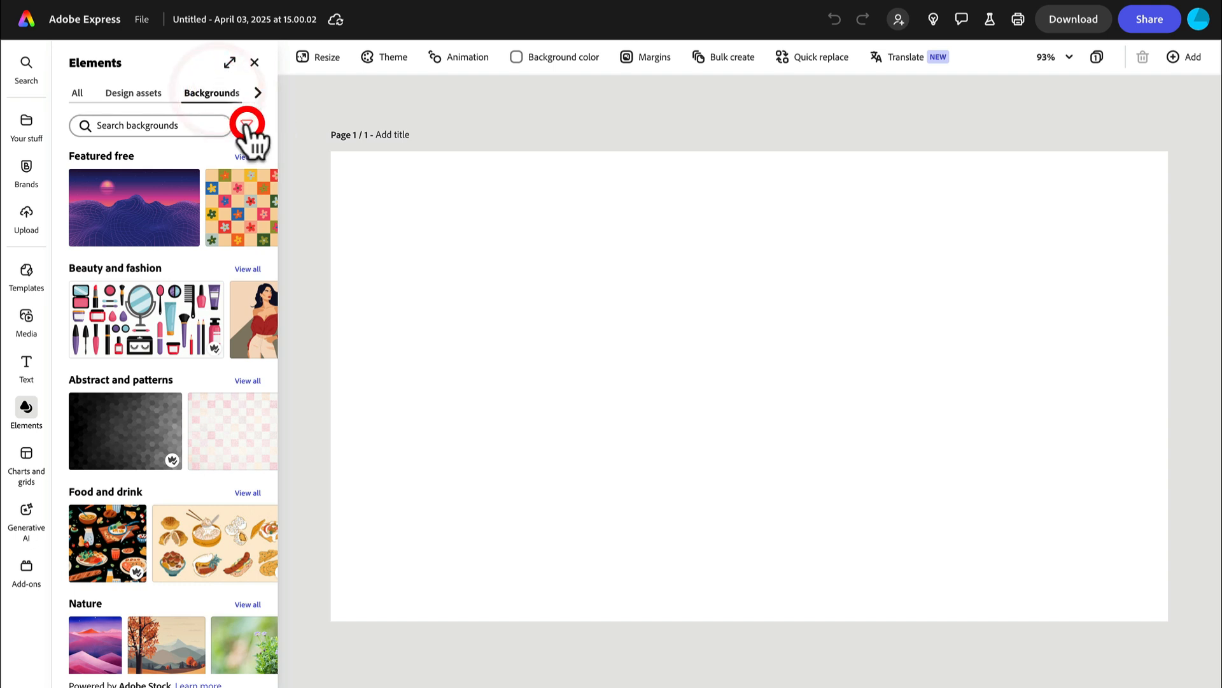
{"action": "left_click", "coordinate": [130, 124]}
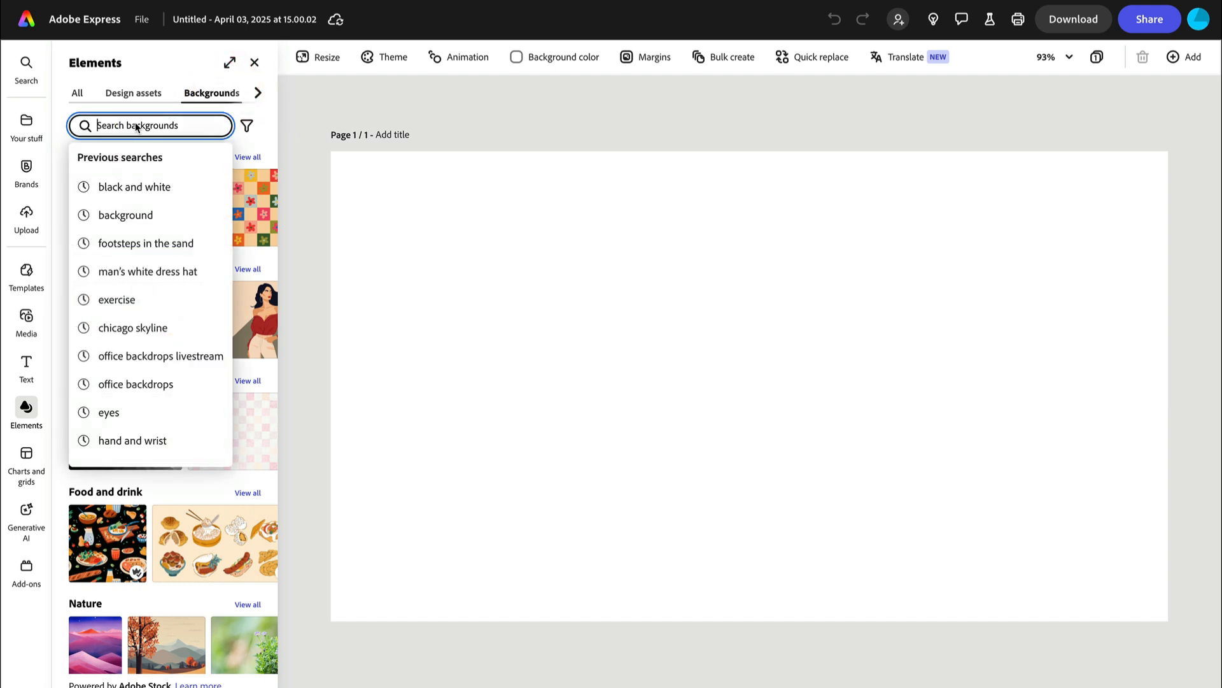
{"action": "type", "text": "blac"}
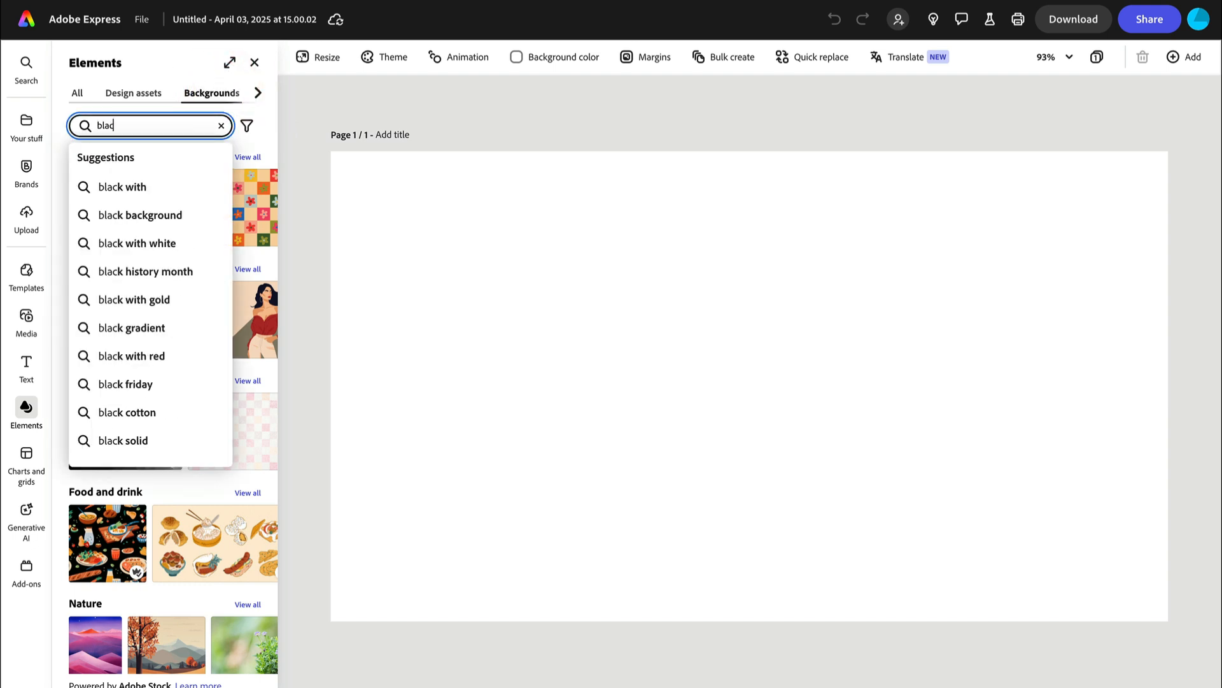
{"action": "type", "text": "k and wh"}
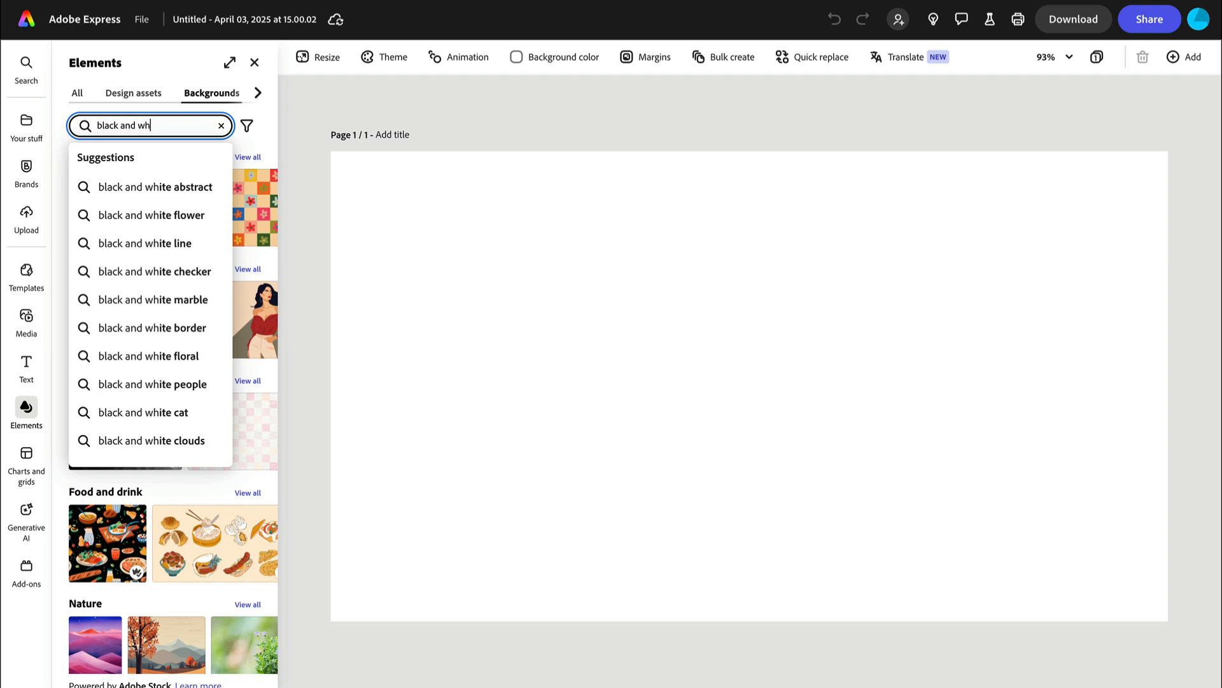
{"action": "type", "text": "ite"}
{"action": "key", "text": "Return"}
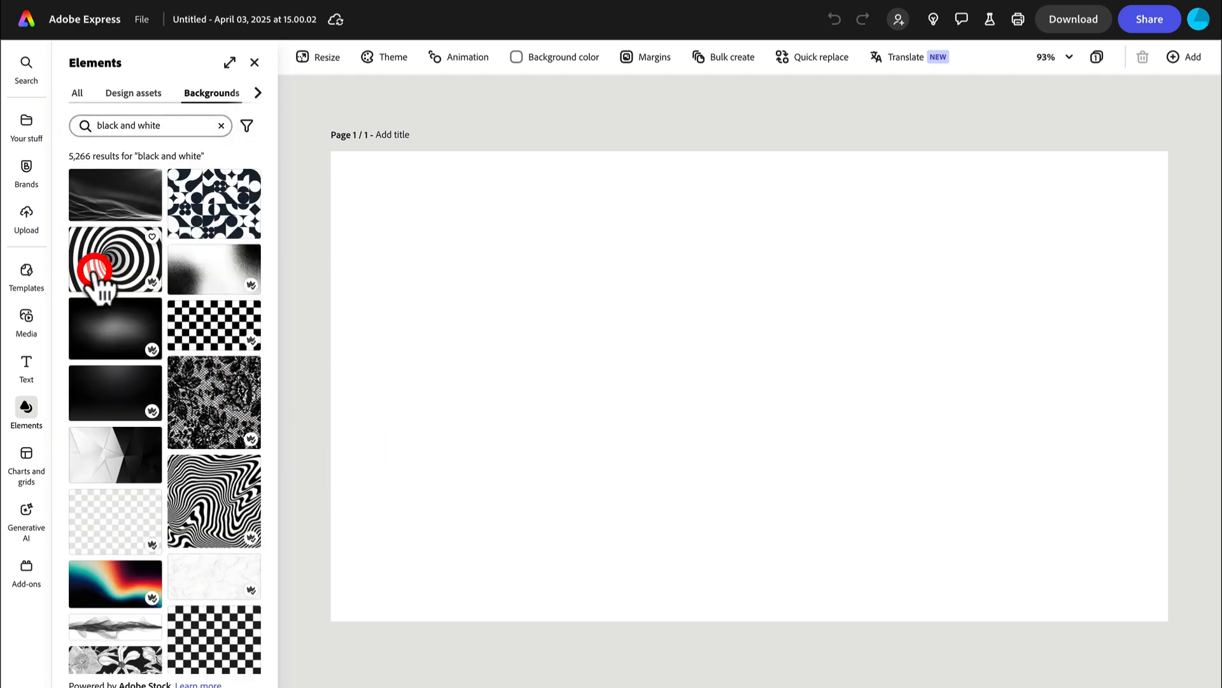
Fill the page with the dark grunge texture that is lighter at its centre, from the background results.
{"action": "scroll", "coordinate": [200, 410], "scroll_direction": "down", "scroll_amount": 6}
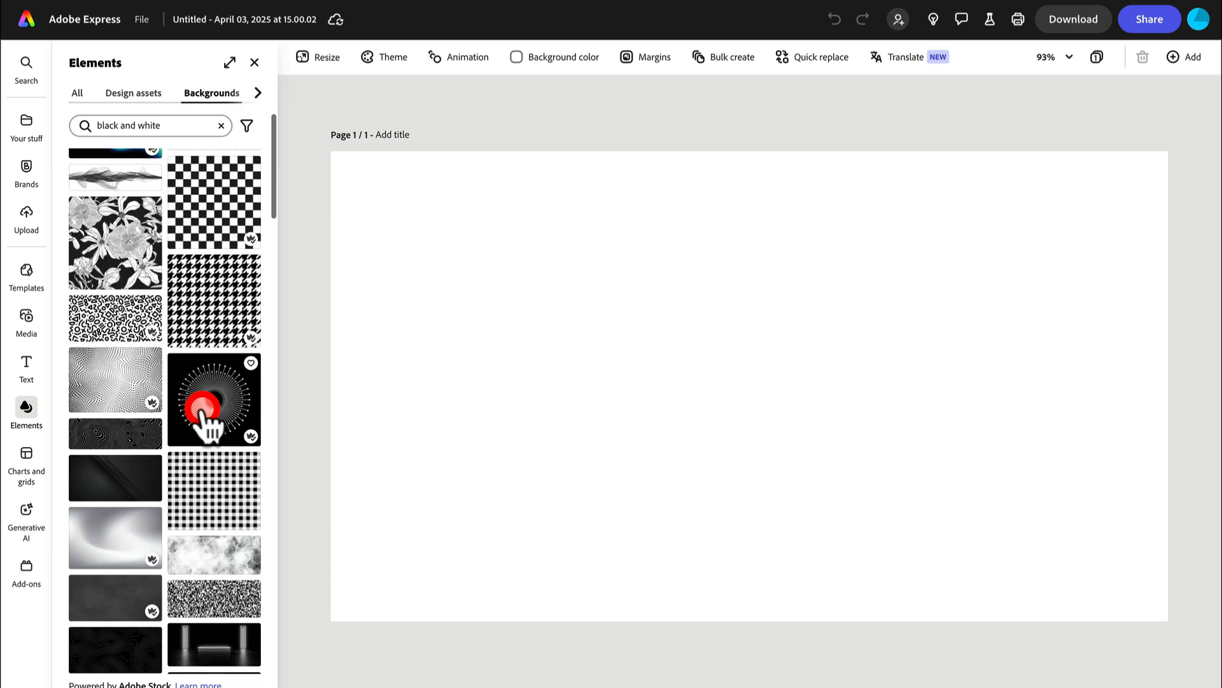
{"action": "scroll", "coordinate": [154, 294], "scroll_direction": "down", "scroll_amount": 5}
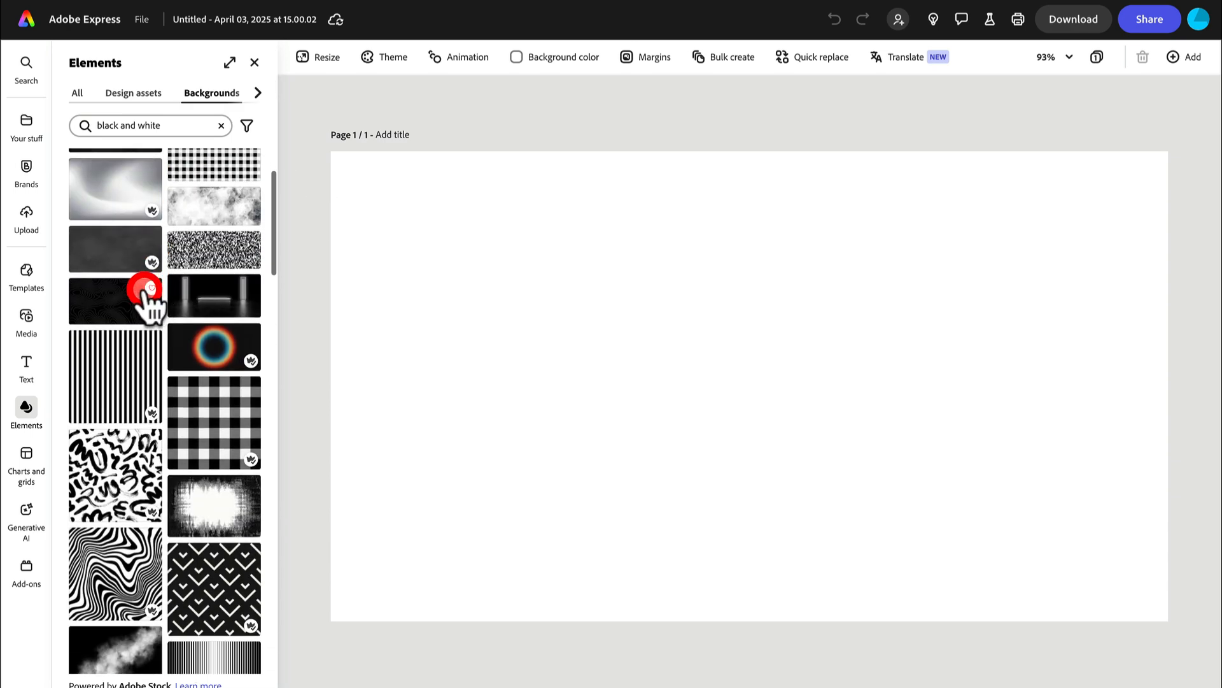
{"action": "scroll", "coordinate": [146, 296], "scroll_direction": "up", "scroll_amount": 5}
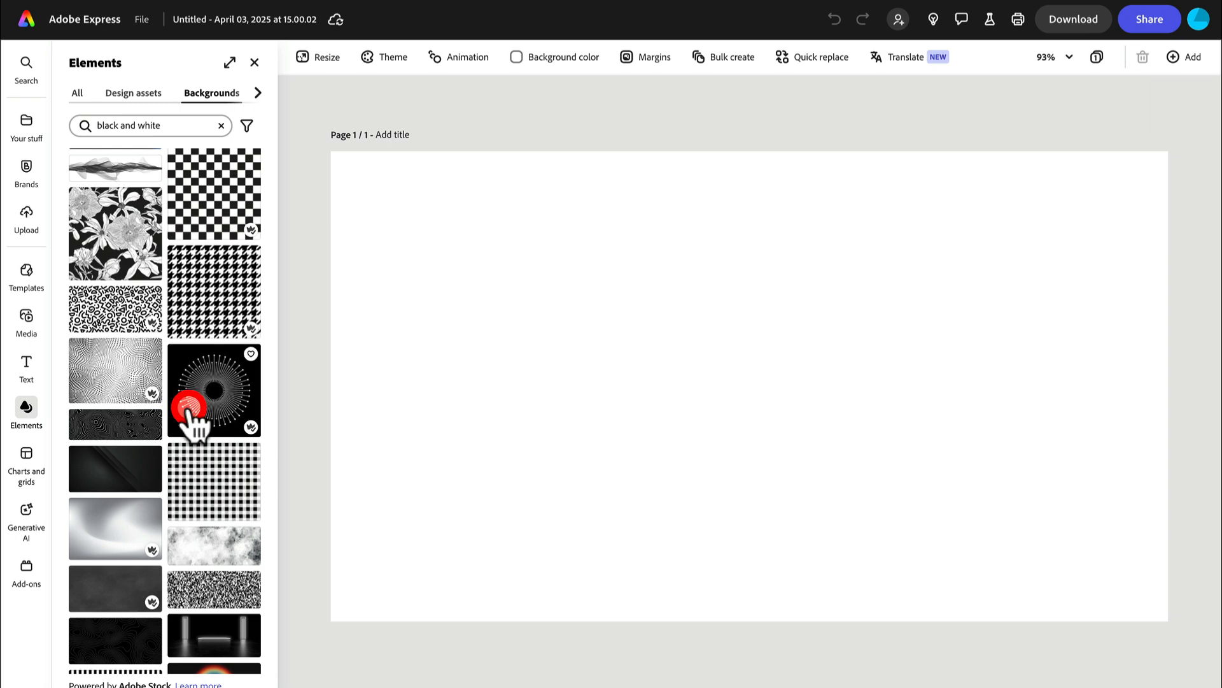
{"action": "scroll", "coordinate": [124, 448], "scroll_direction": "down", "scroll_amount": 5}
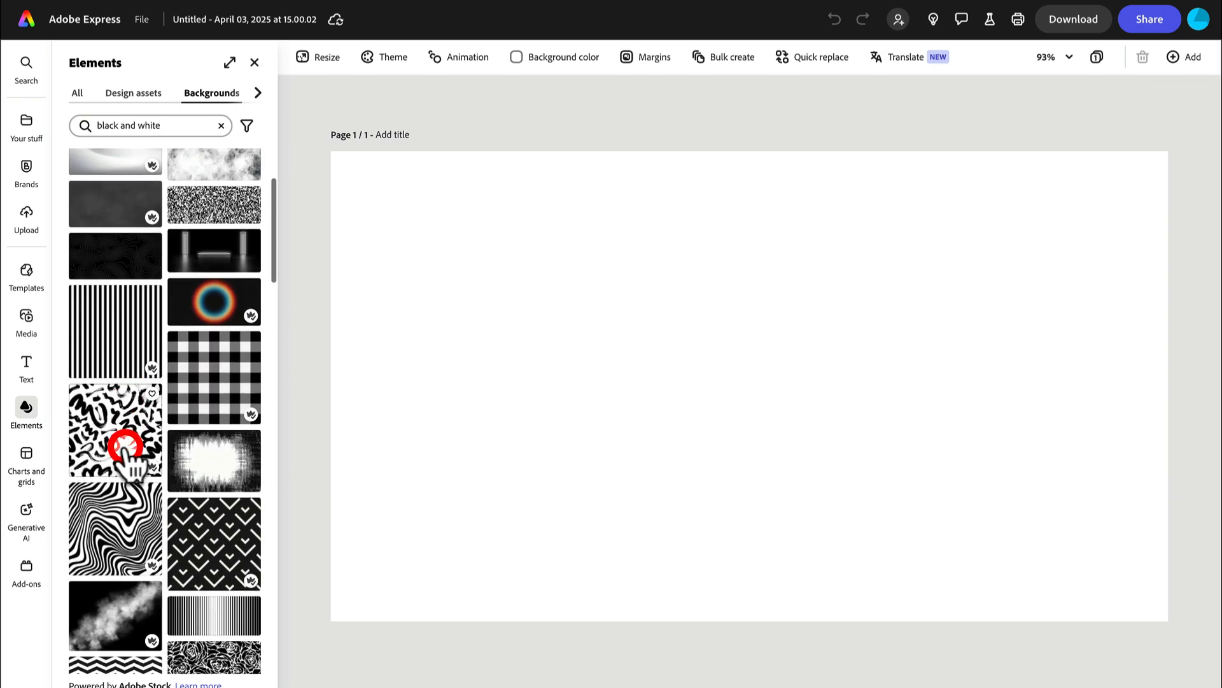
{"action": "scroll", "coordinate": [125, 446], "scroll_direction": "down", "scroll_amount": 10}
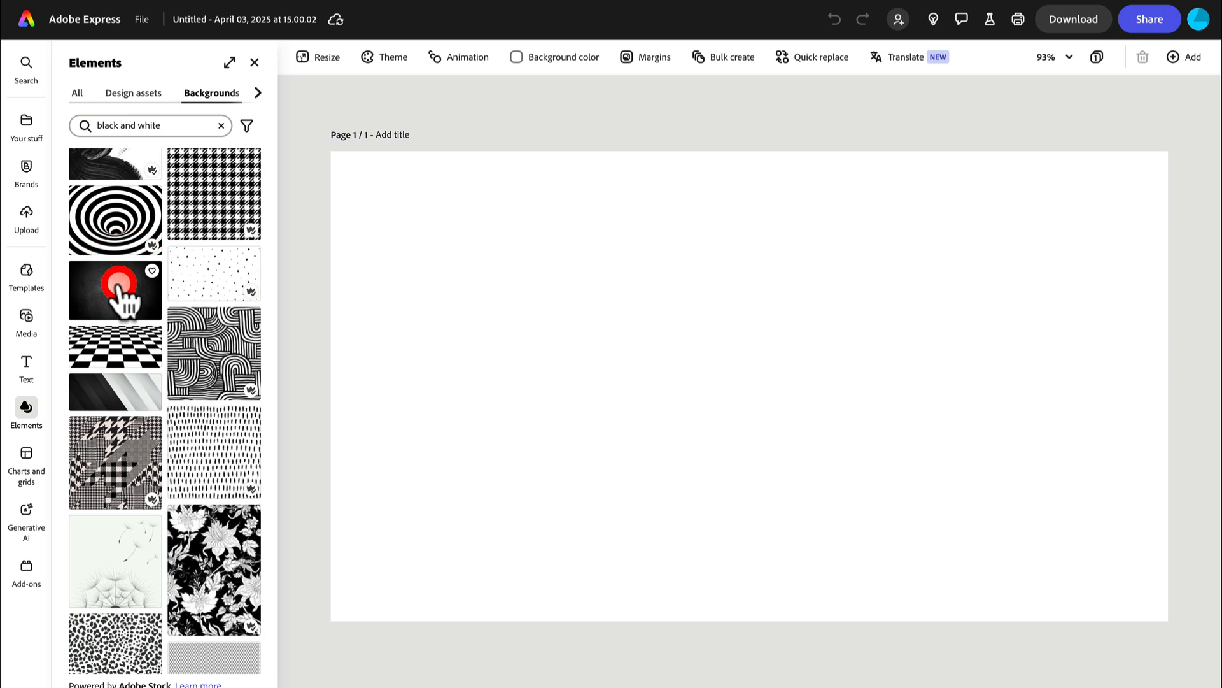
{"action": "left_click", "coordinate": [119, 293]}
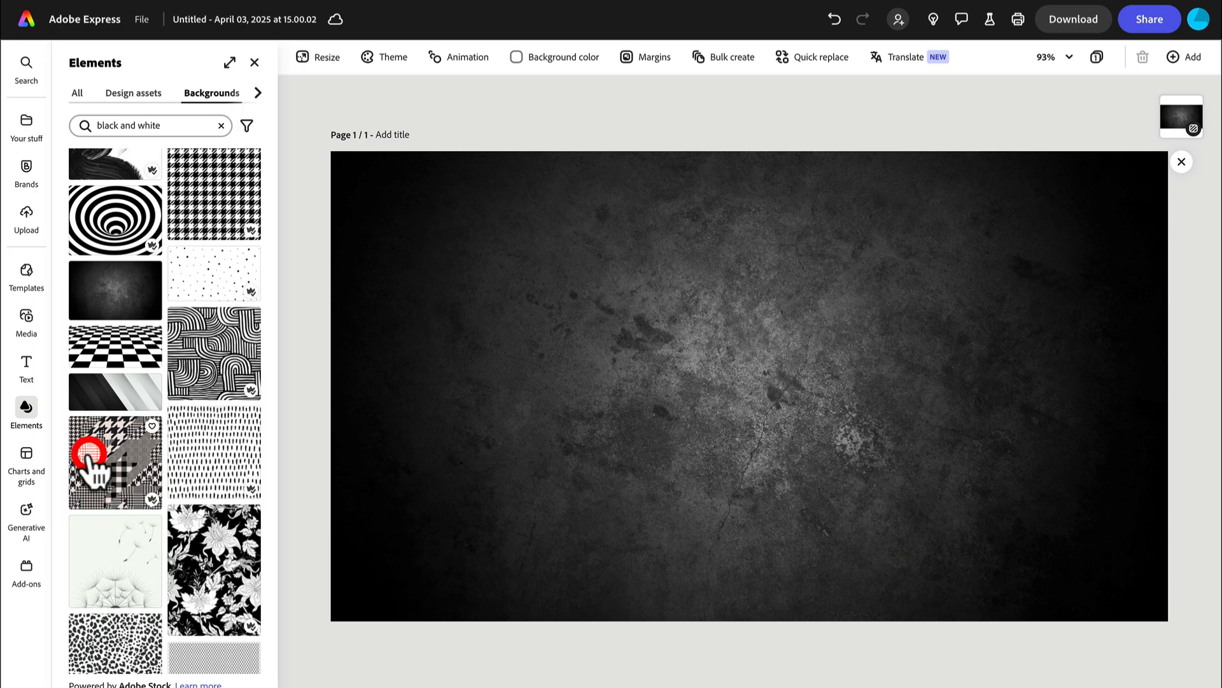
Add the logo from the "new logo" brand as a small mark in the upper-right corner of the page.
{"action": "left_click", "coordinate": [41, 186]}
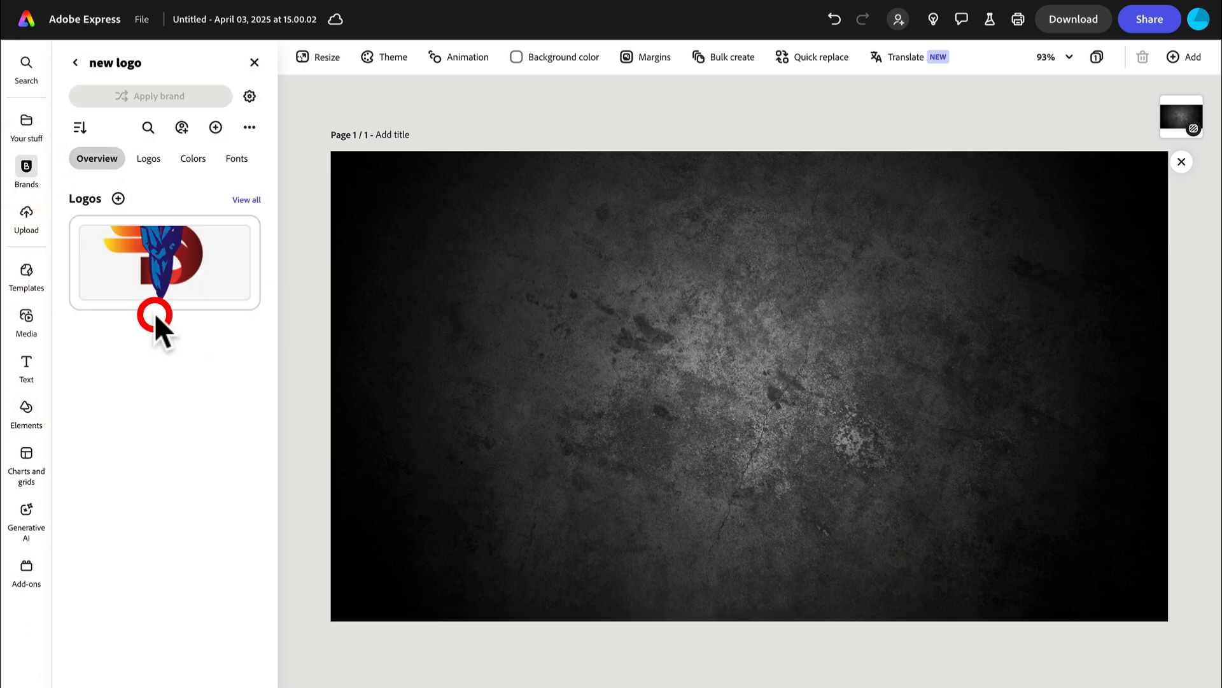
{"action": "left_click", "coordinate": [181, 258]}
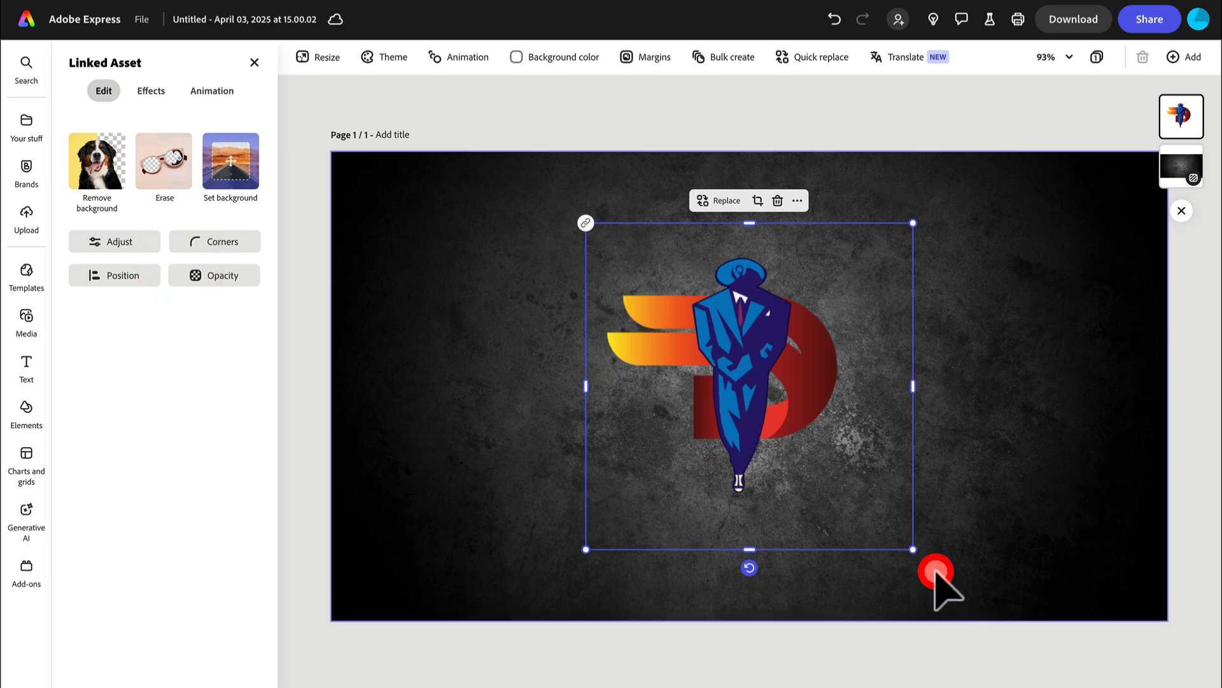
{"action": "left_click_drag", "start_coordinate": [915, 551], "coordinate": [628, 323]}
{"action": "mouse_move", "coordinate": [622, 263]}
{"action": "left_mouse_down"}
{"action": "mouse_move", "coordinate": [830, 259]}
{"action": "mouse_move", "coordinate": [1091, 232]}
{"action": "mouse_move", "coordinate": [1112, 191]}
{"action": "left_mouse_up"}
{"action": "left_click", "coordinate": [190, 243]}
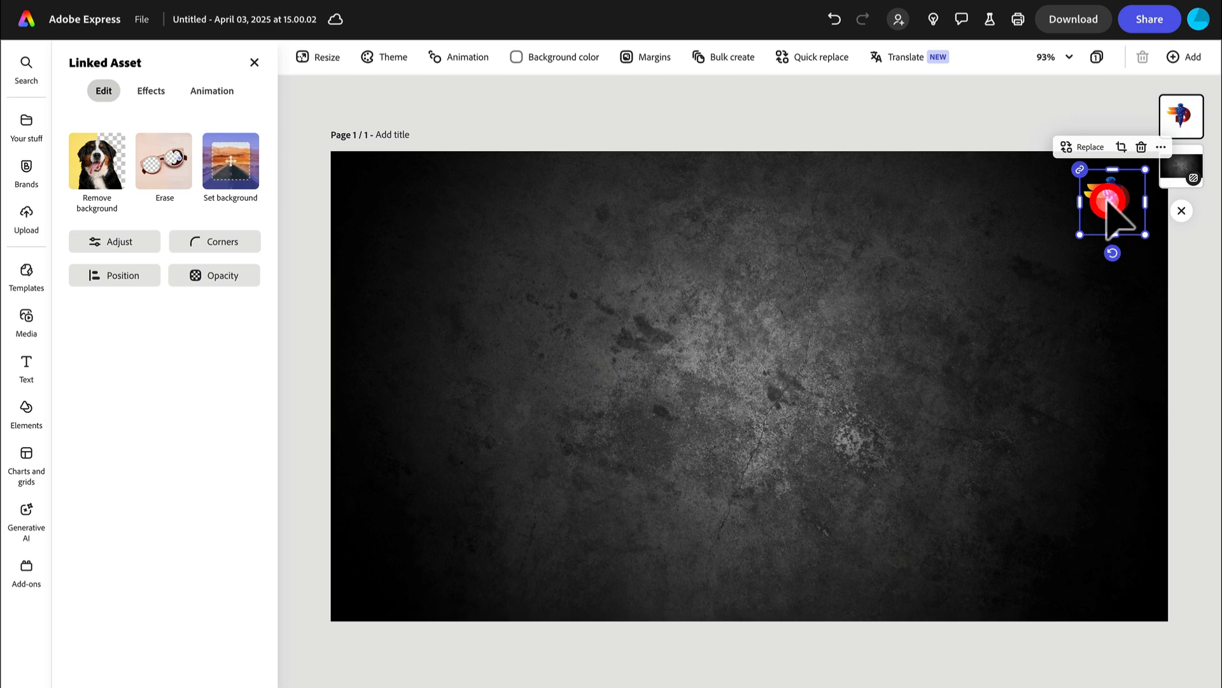
{"action": "left_click", "coordinate": [212, 375]}
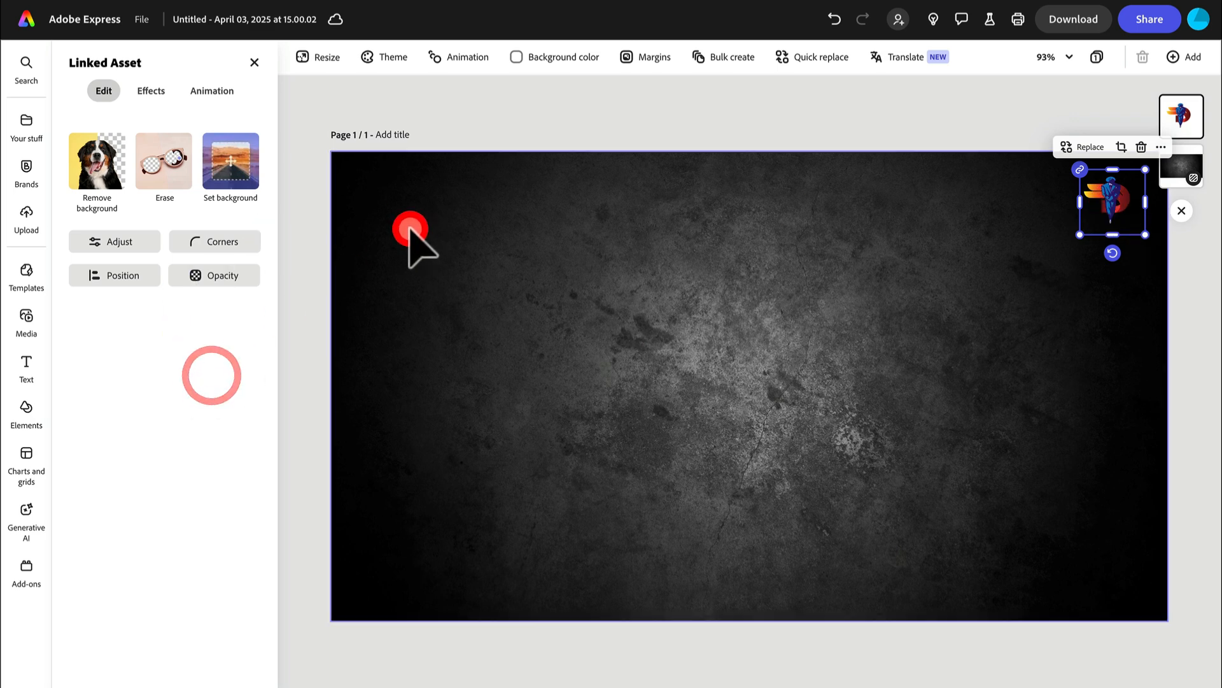
{"action": "left_click", "coordinate": [254, 62]}
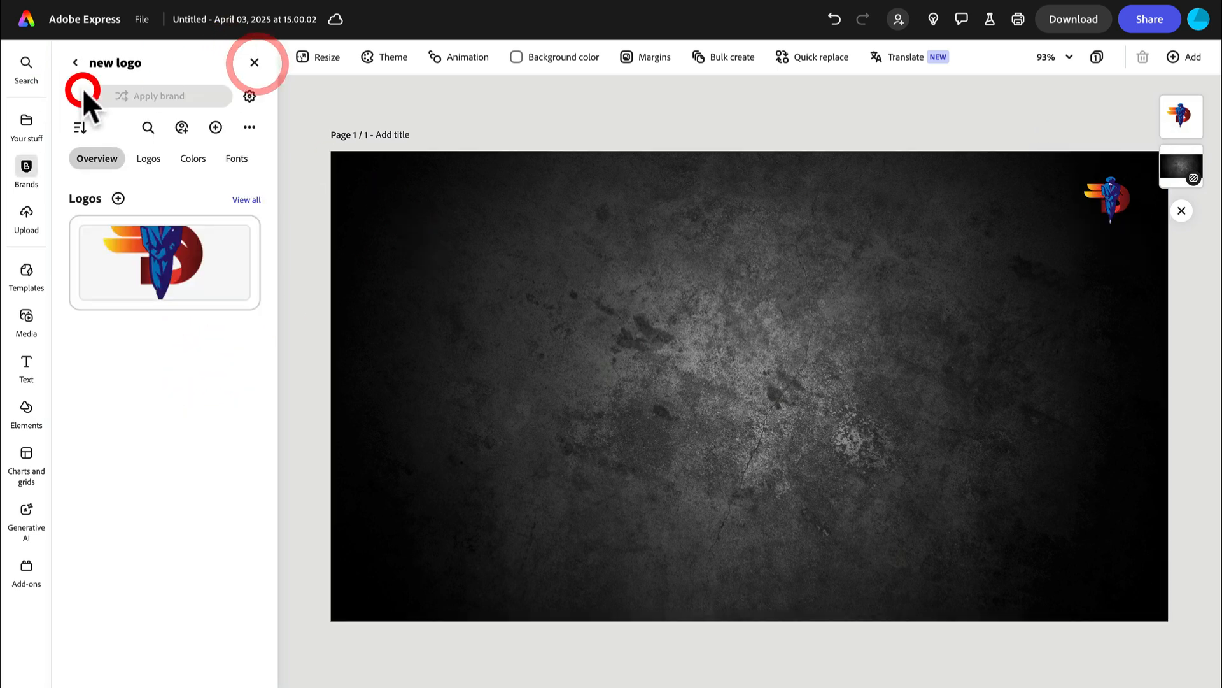
Generate a Widescreen (16:9) image from the prompt "a microphone and computer".
{"action": "left_click", "coordinate": [24, 315]}
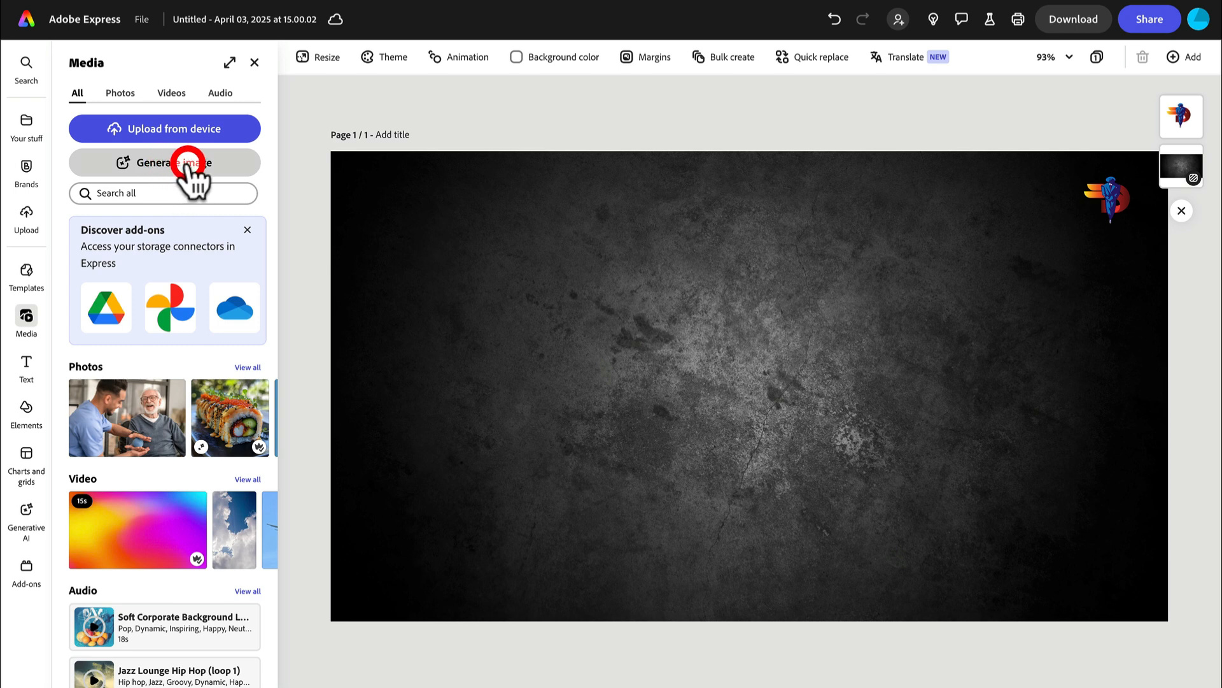
{"action": "left_click", "coordinate": [198, 163]}
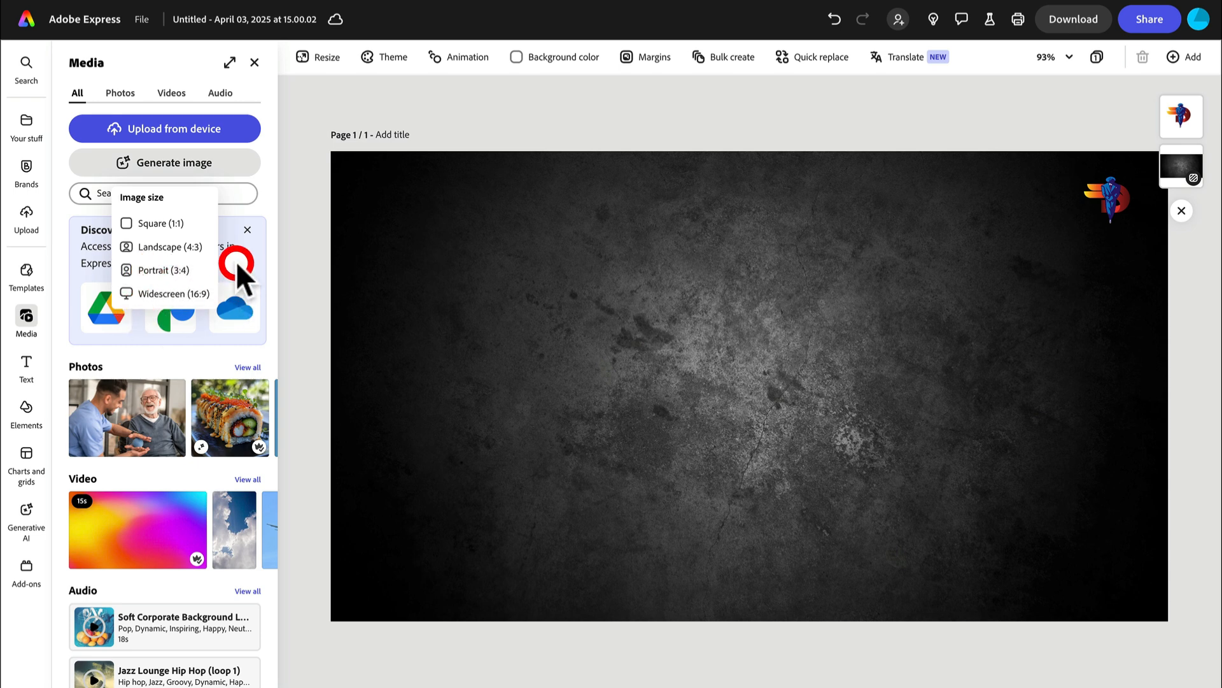
{"action": "left_click", "coordinate": [173, 291]}
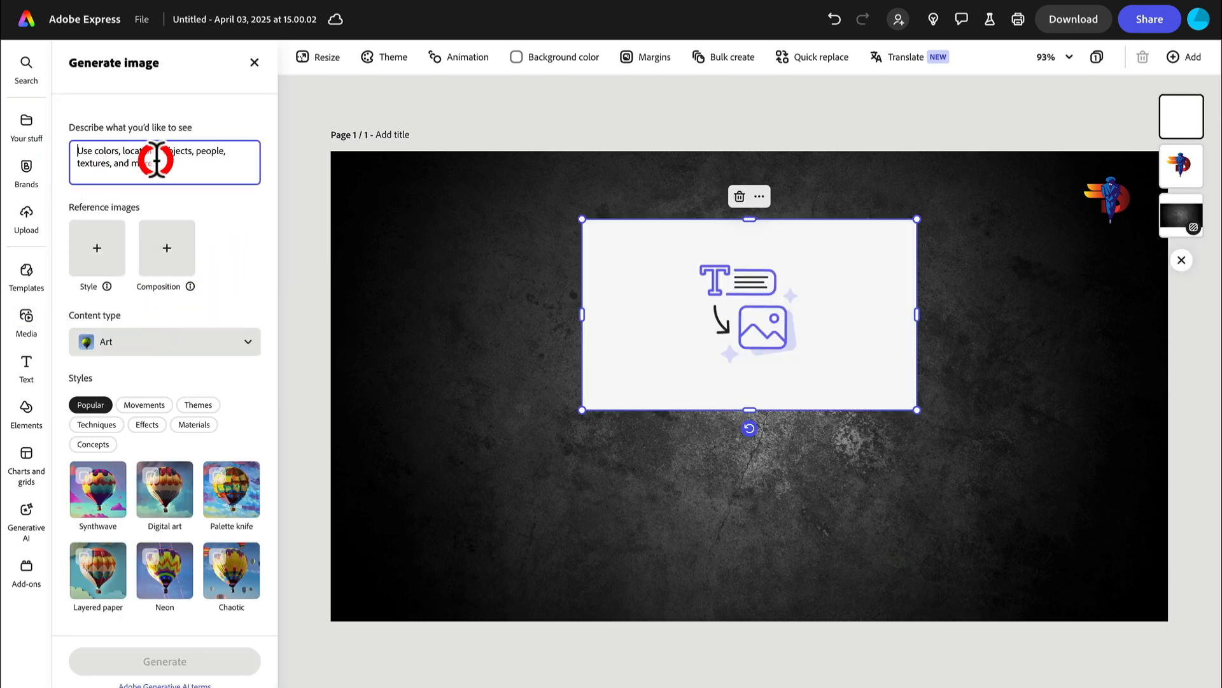
{"action": "type", "text": "a microphone and computer"}
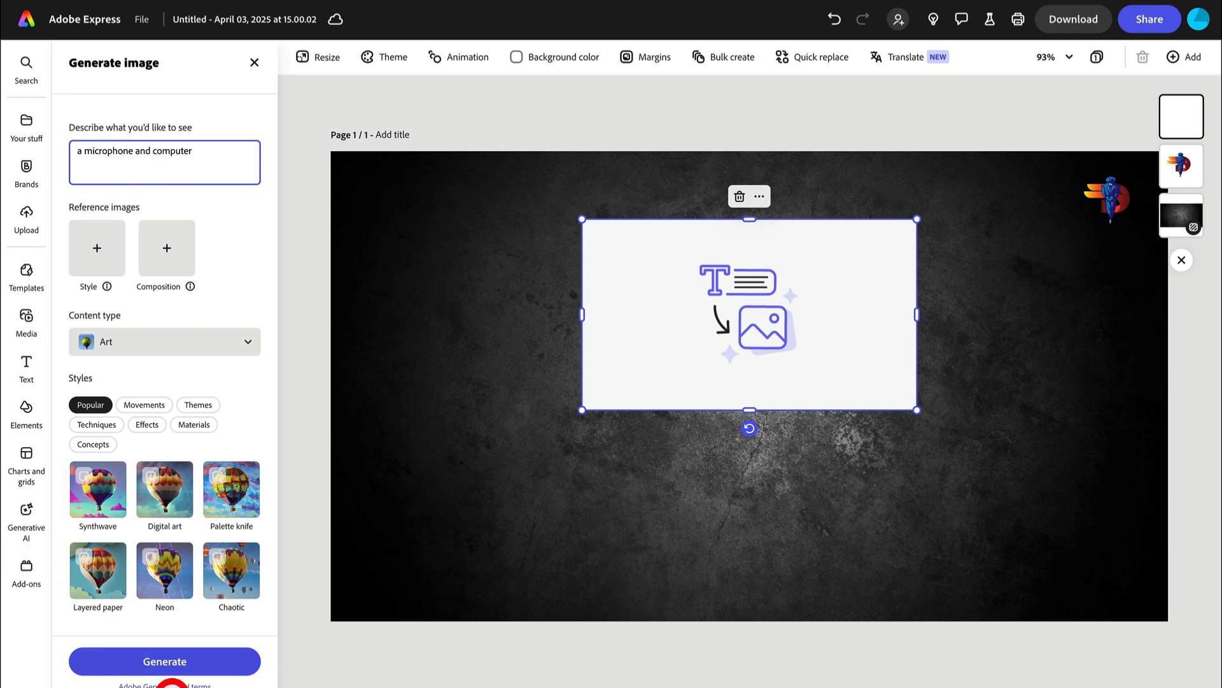
{"action": "left_click", "coordinate": [199, 661]}
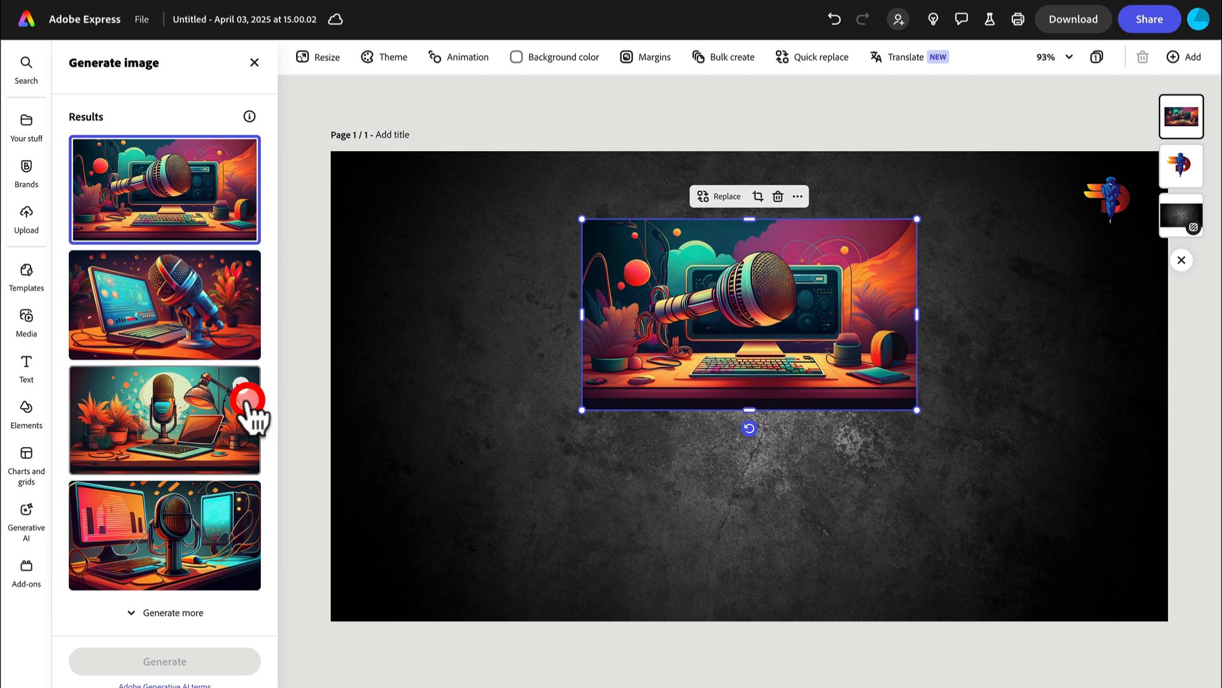
Choose the second generated variation, with the laptop beside the tilted microphone, and remove its background.
{"action": "left_click", "coordinate": [185, 304]}
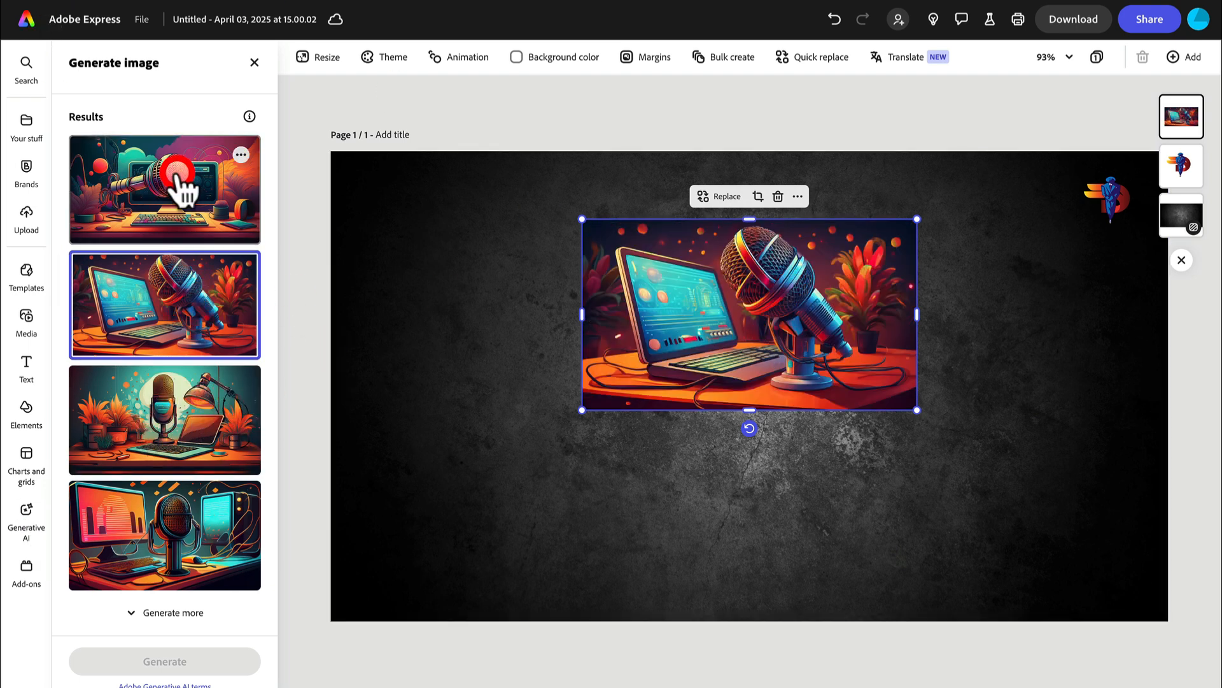
{"action": "left_click", "coordinate": [253, 62]}
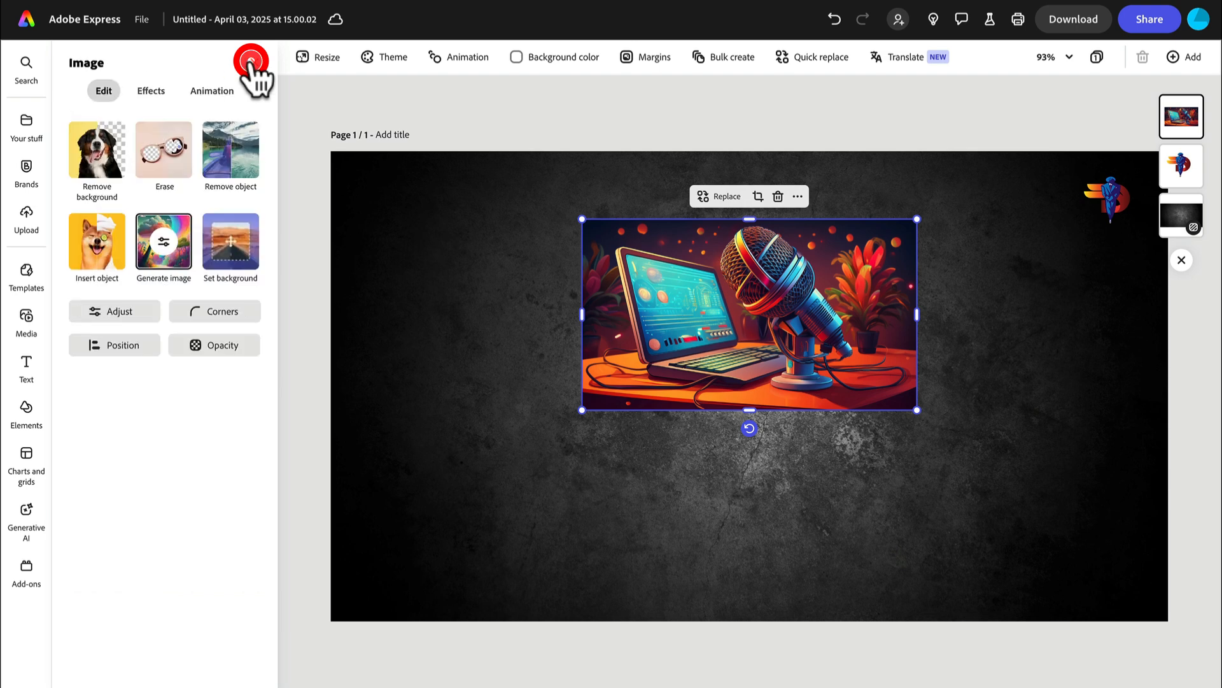
{"action": "left_click", "coordinate": [97, 135]}
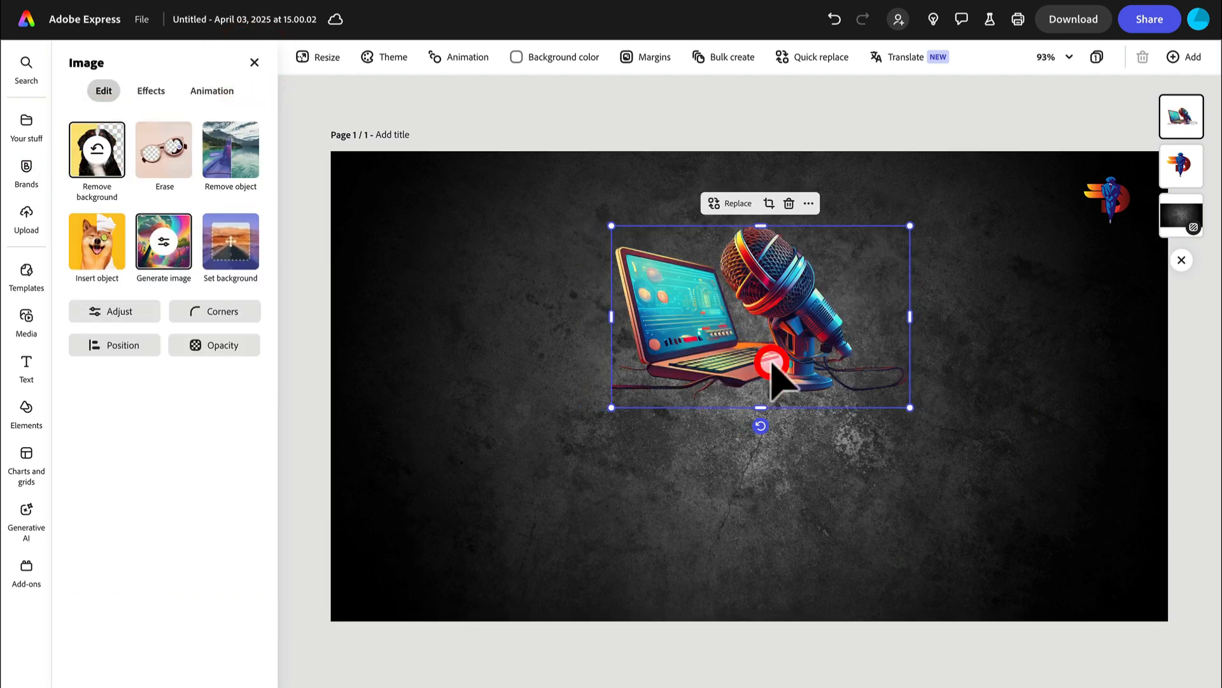
Enlarge the laptop and microphone cutout and position it on the right half of the page below the logo.
{"action": "left_click_drag", "start_coordinate": [613, 408], "coordinate": [334, 628]}
{"action": "left_click_drag", "start_coordinate": [697, 447], "coordinate": [738, 381]}
{"action": "left_click_drag", "start_coordinate": [948, 529], "coordinate": [894, 508]}
{"action": "left_click_drag", "start_coordinate": [684, 312], "coordinate": [1001, 357]}
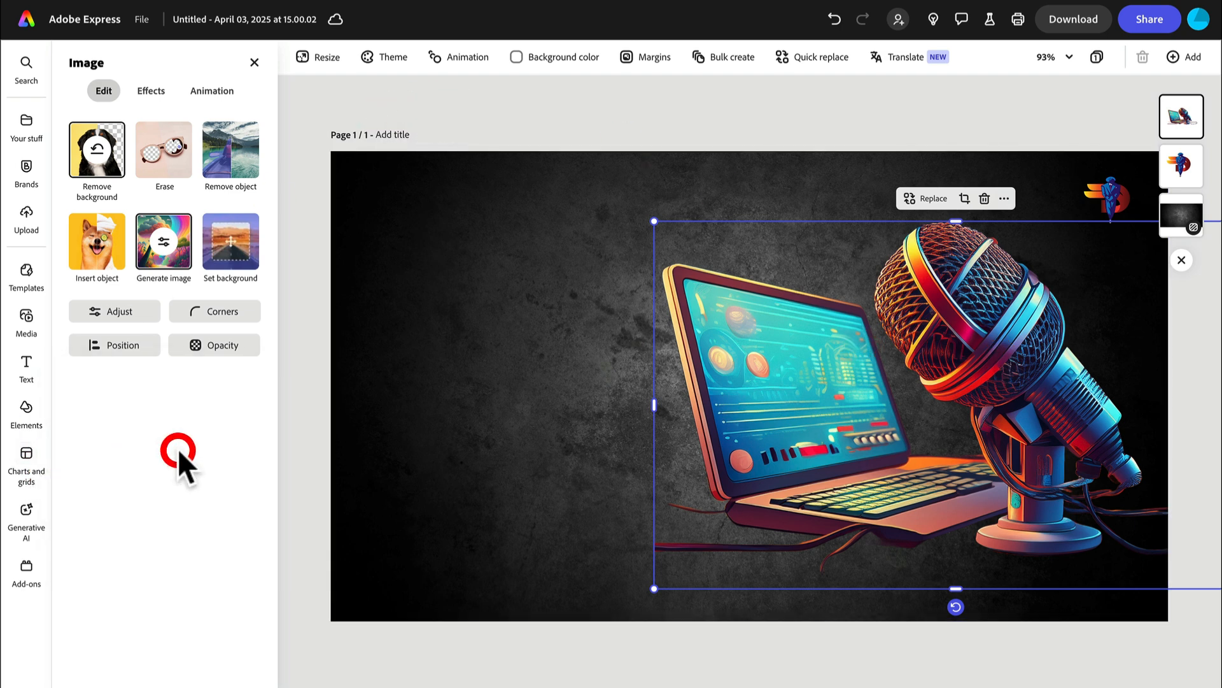
{"action": "left_click", "coordinate": [489, 102]}
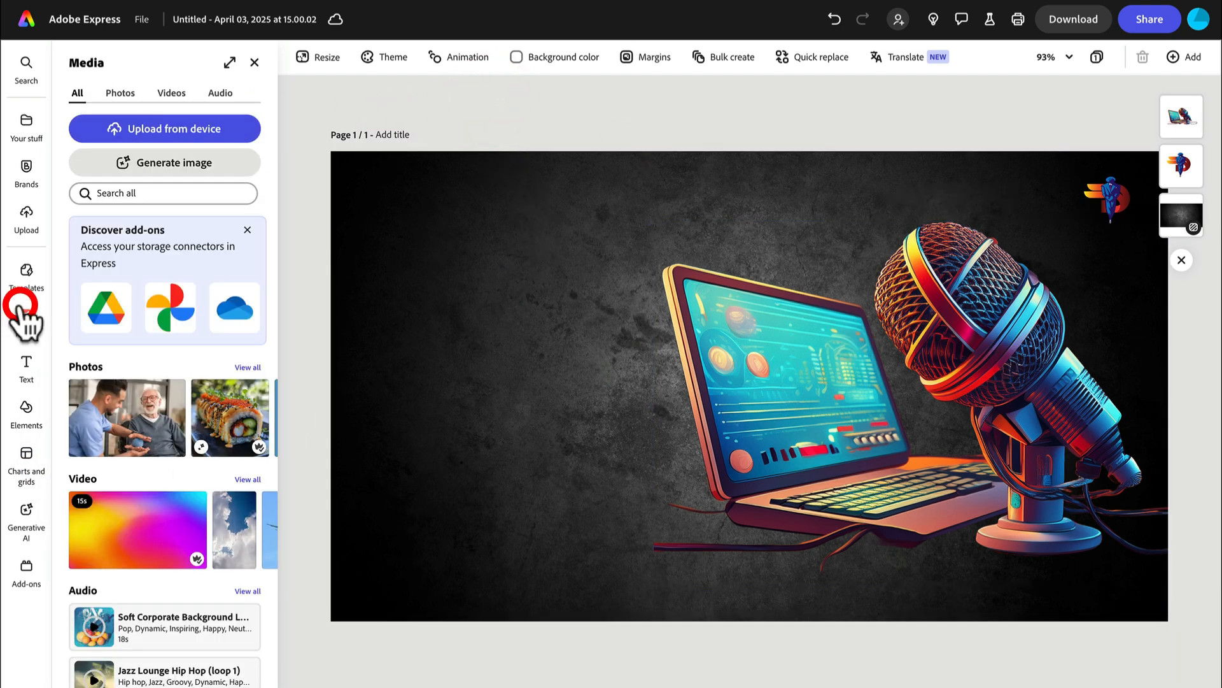
Add a text box reading "Create Youtube Thumbnail", with each word on its own line.
{"action": "left_click", "coordinate": [36, 370]}
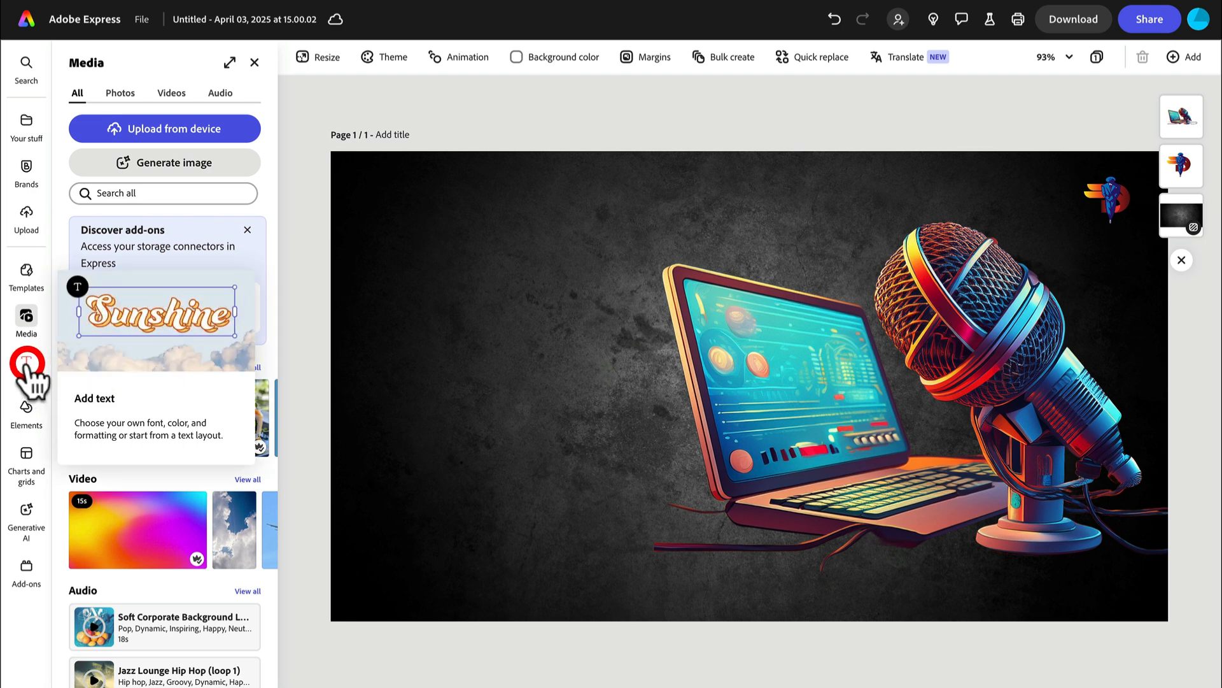
{"action": "left_click", "coordinate": [26, 361]}
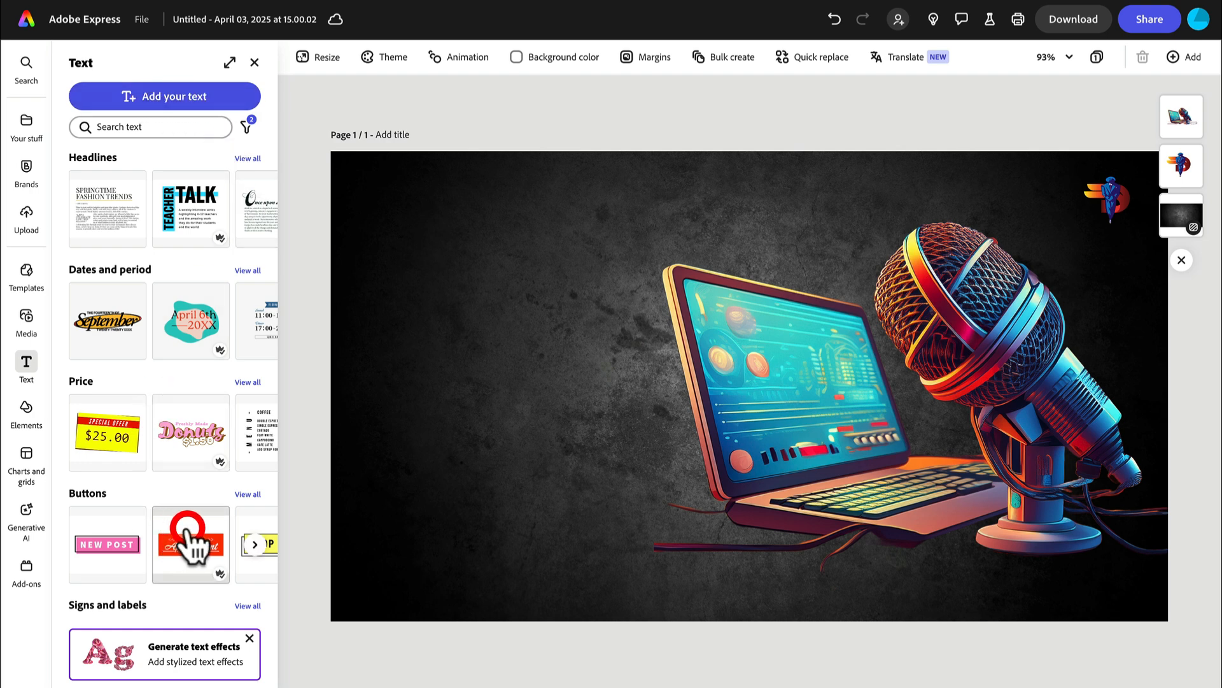
{"action": "left_click", "coordinate": [190, 97]}
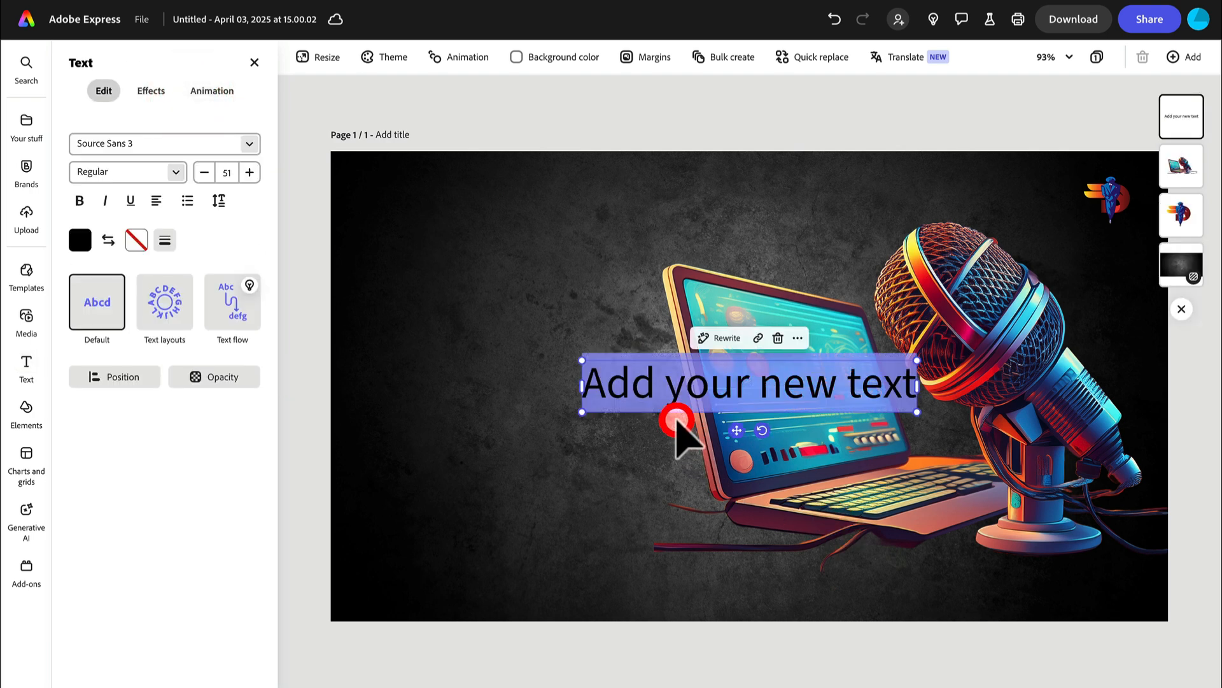
{"action": "type", "text": "Creat"}
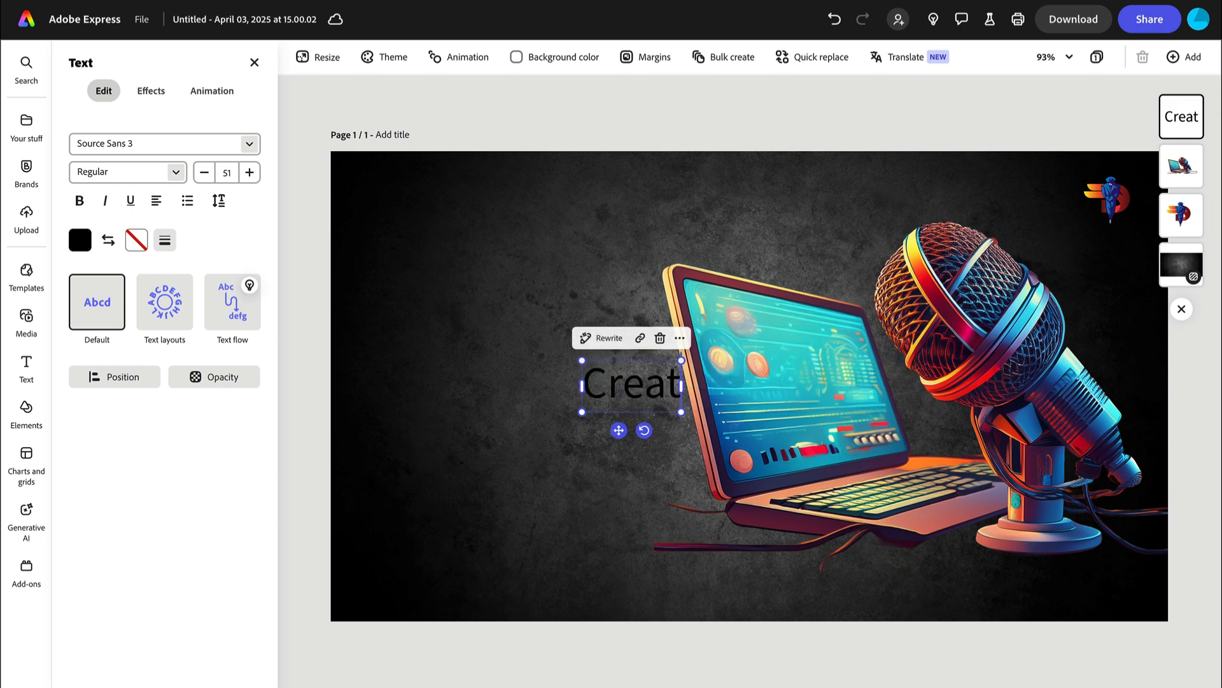
{"action": "type", "text": "e Y"}
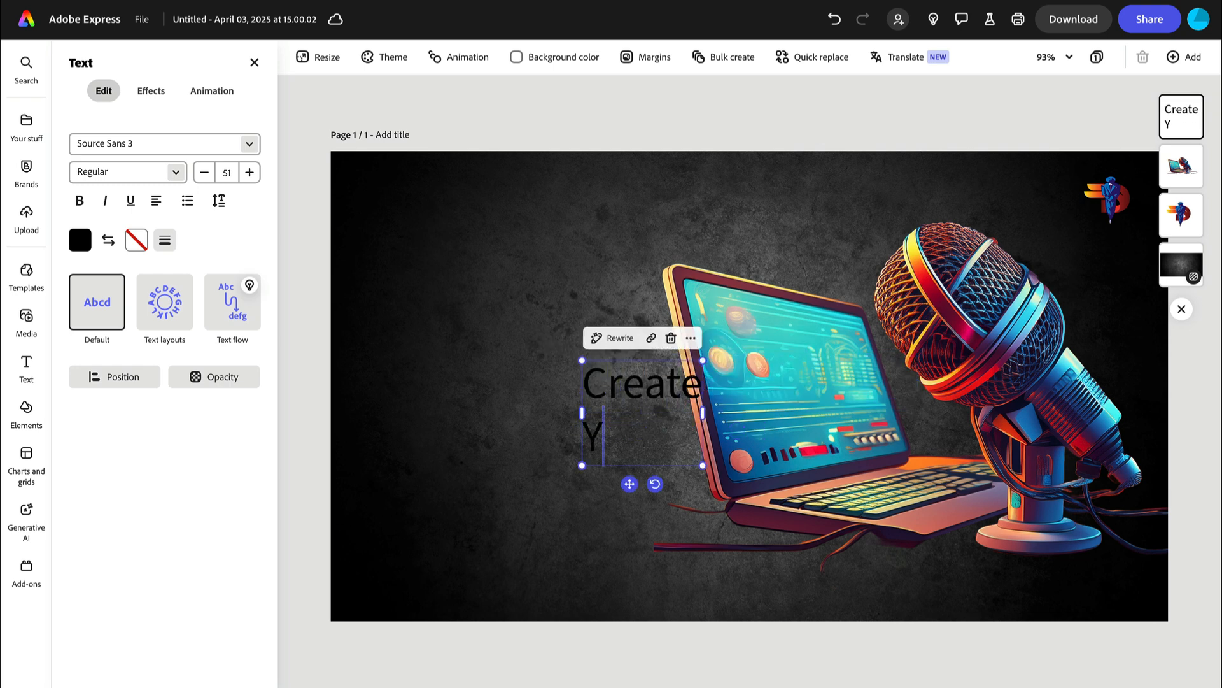
{"action": "type", "text": "outube"}
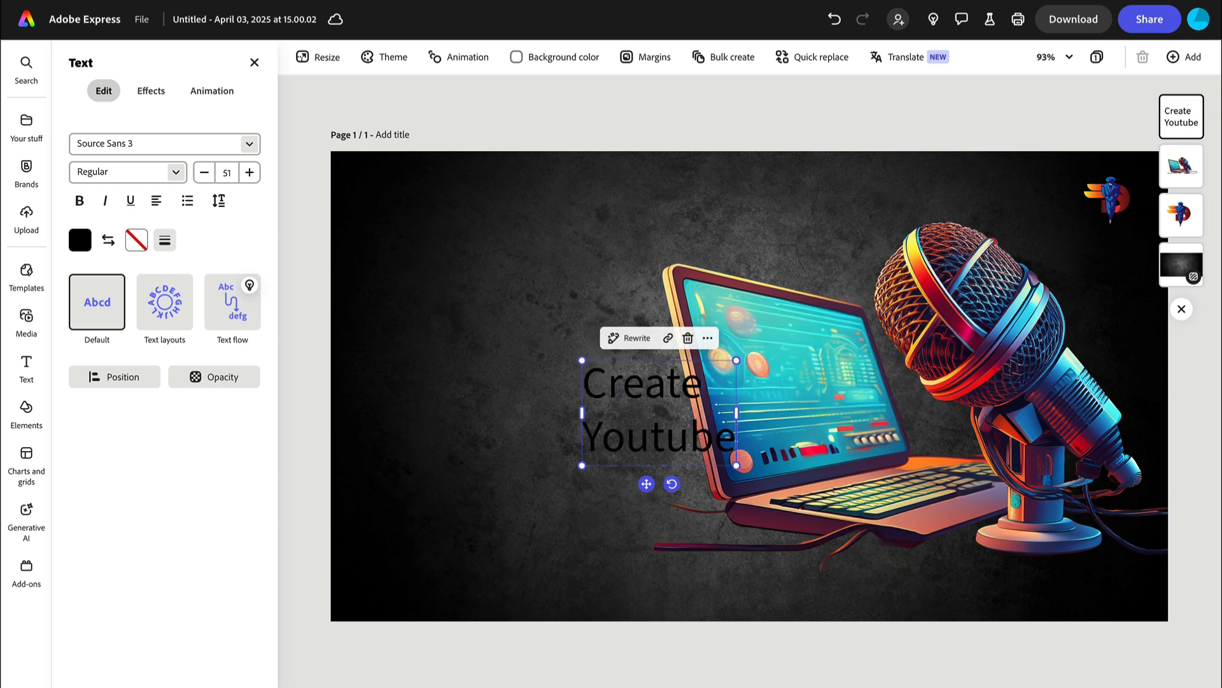
{"action": "key", "text": "Return"}
{"action": "type", "text": "Thu"}
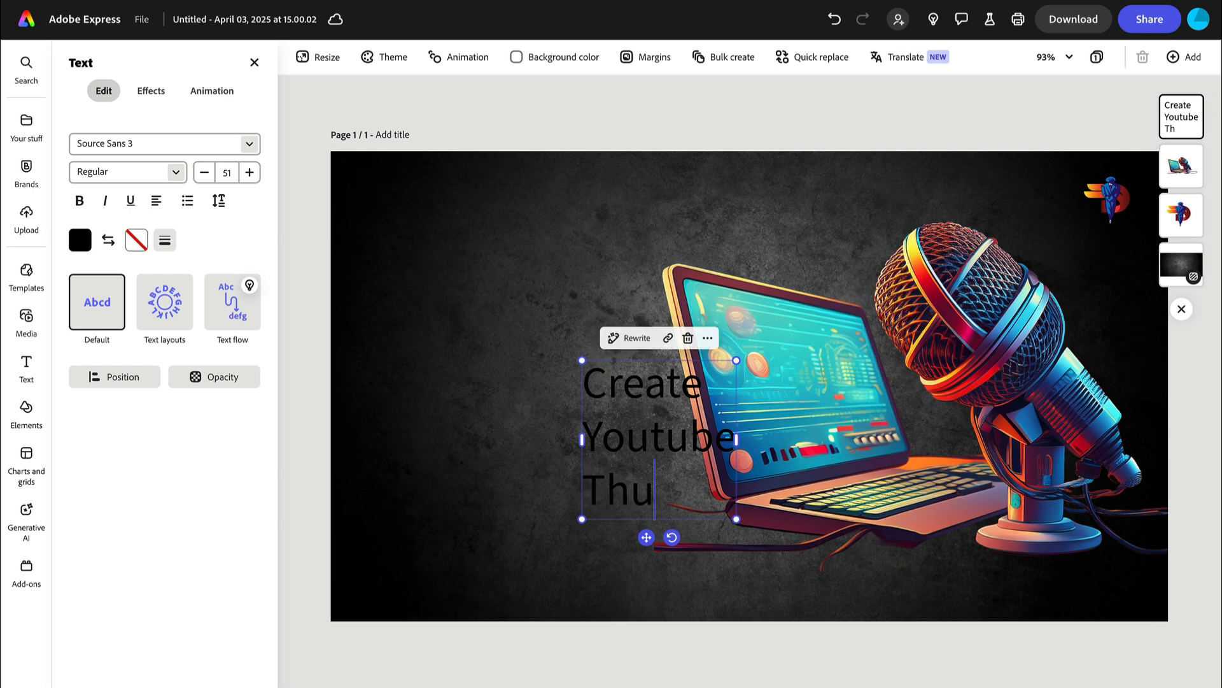
{"action": "type", "text": "mbnail"}
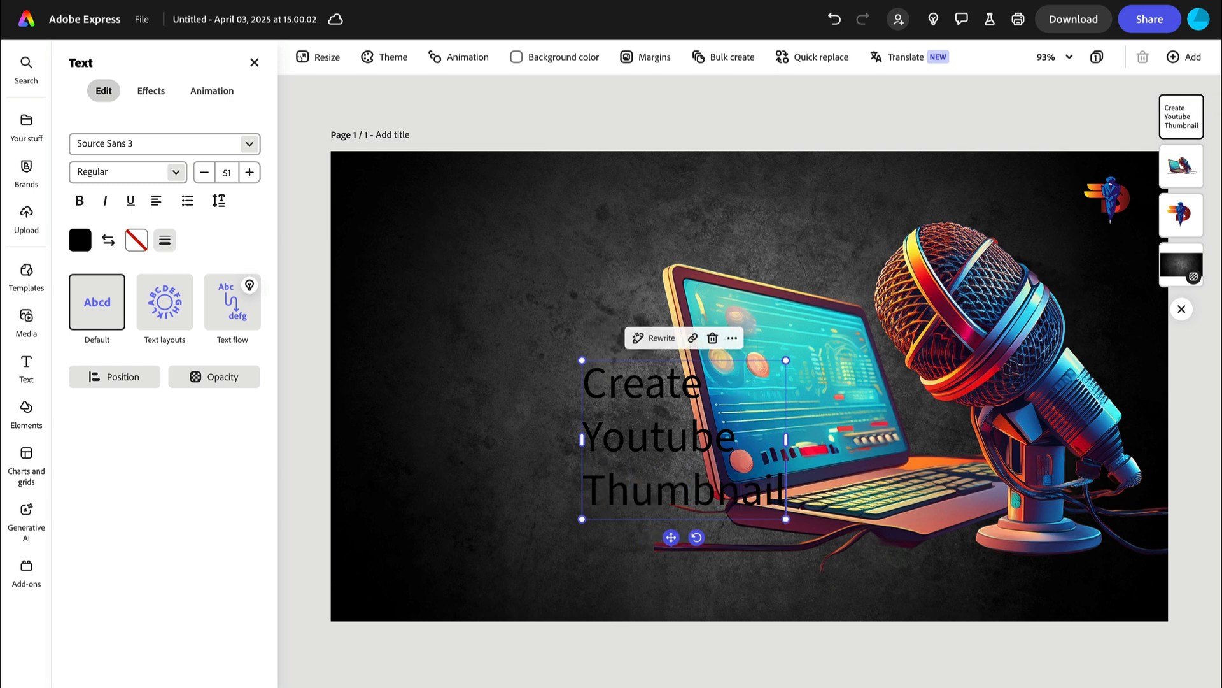
Move the "Create Youtube Thumbnail" text to the upper-left area of the page, clear of the laptop.
{"action": "left_click", "coordinate": [431, 383]}
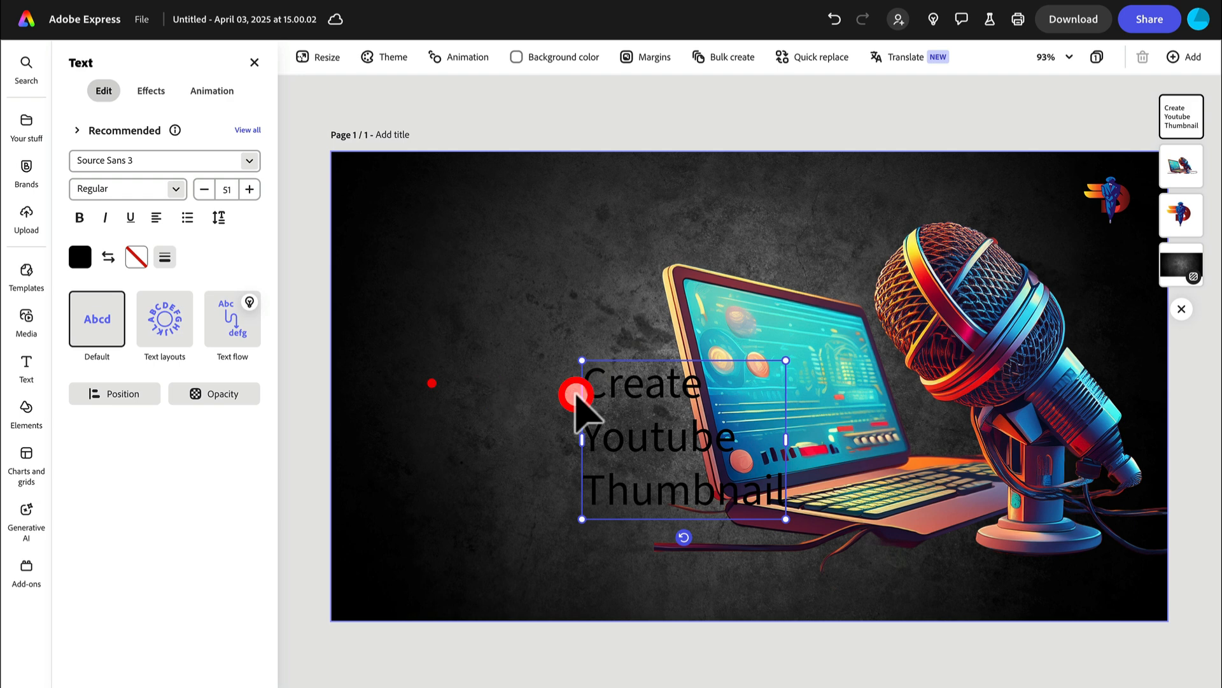
{"action": "left_click", "coordinate": [660, 383]}
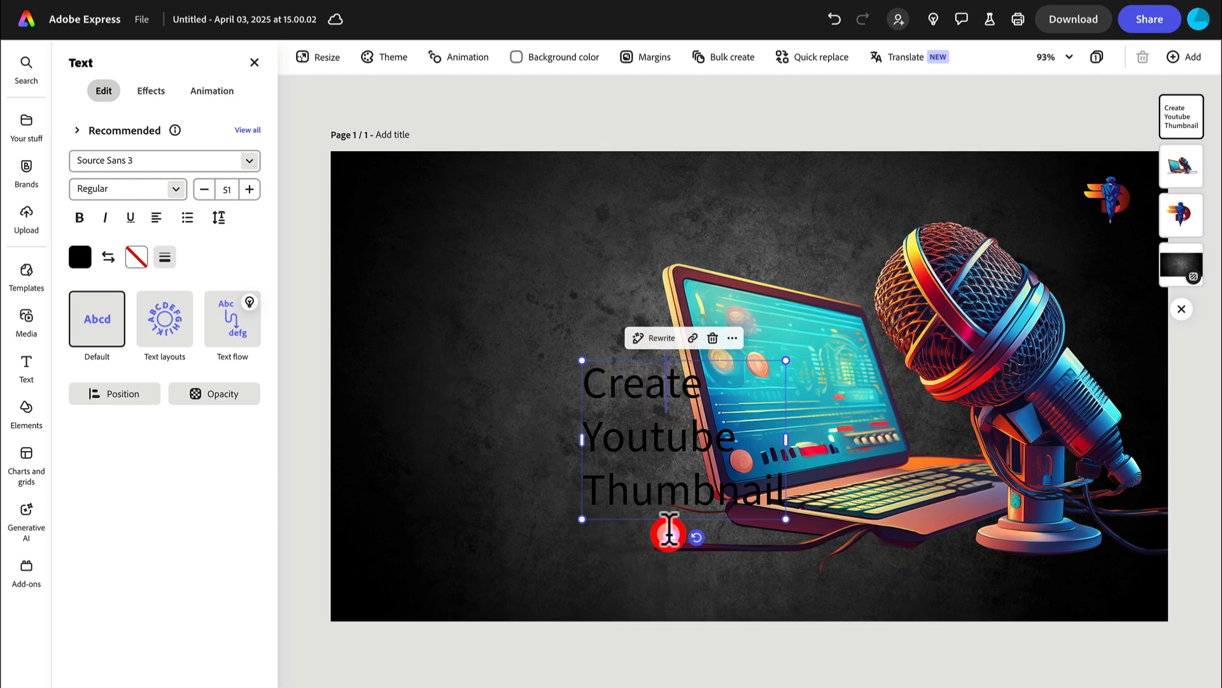
{"action": "left_click_drag", "start_coordinate": [669, 537], "coordinate": [475, 426]}
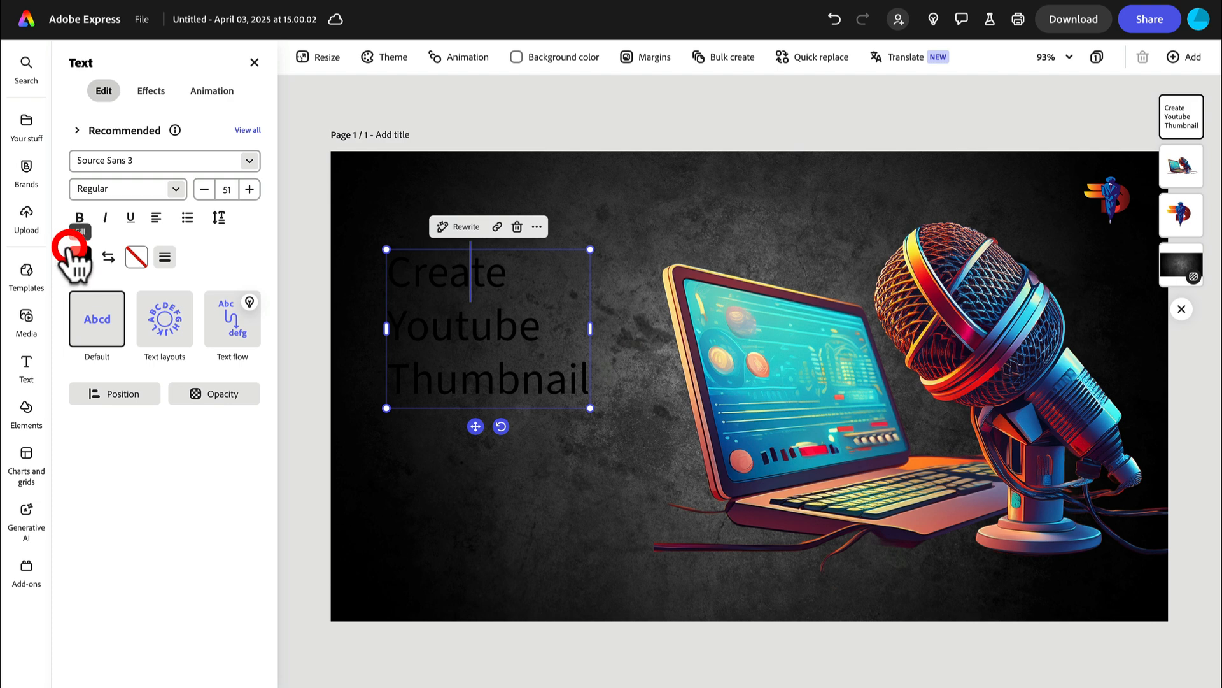
Fill the text with the blue #379ABA sampled from the laptop and microphone artwork.
{"action": "left_click", "coordinate": [71, 251]}
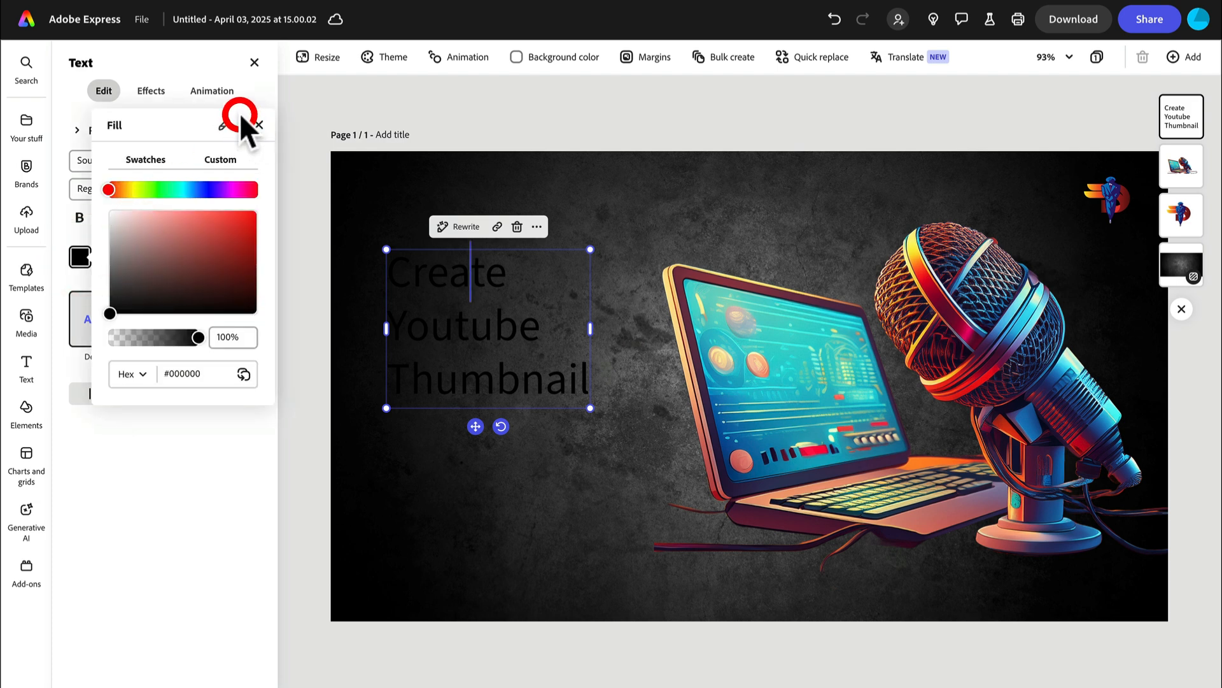
{"action": "left_click", "coordinate": [226, 123]}
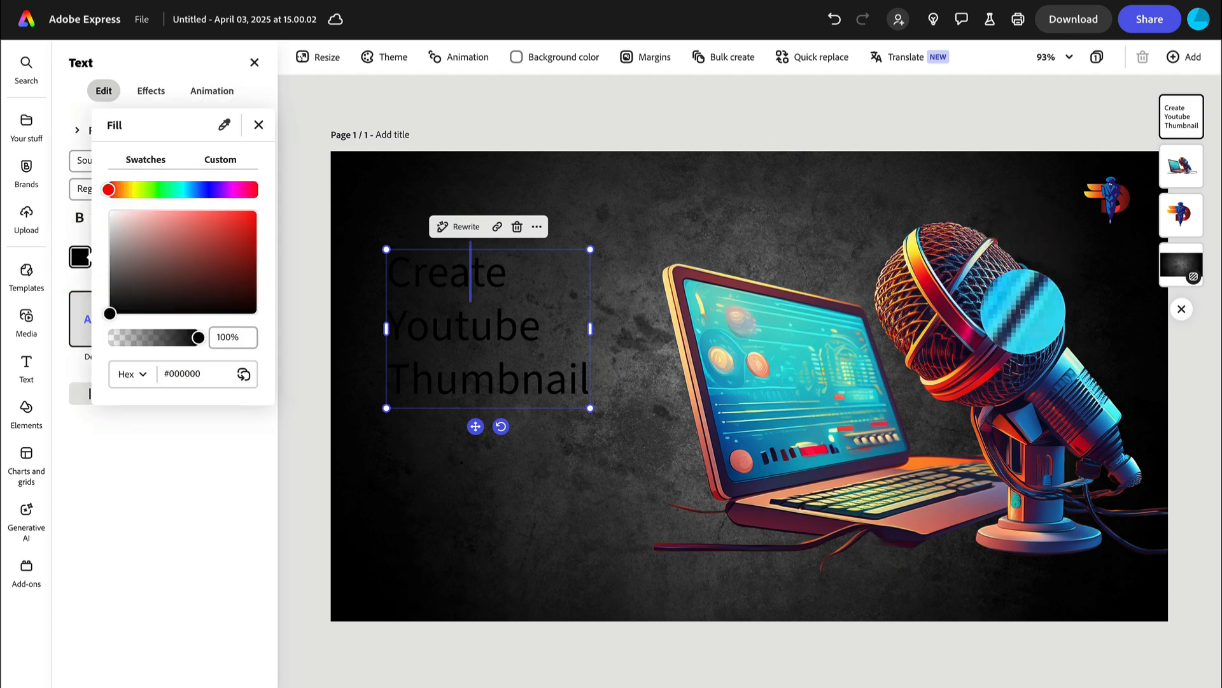
{"action": "left_click", "coordinate": [1023, 311]}
{"action": "left_click", "coordinate": [664, 406]}
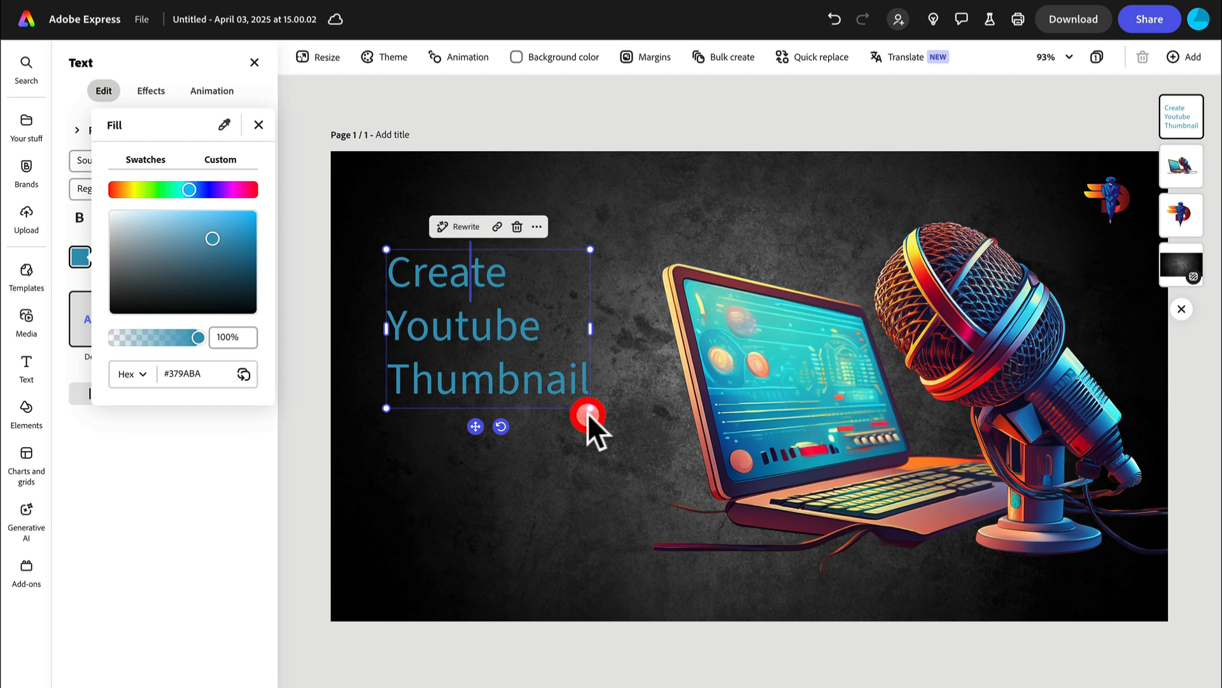
{"action": "left_click", "coordinate": [518, 375]}
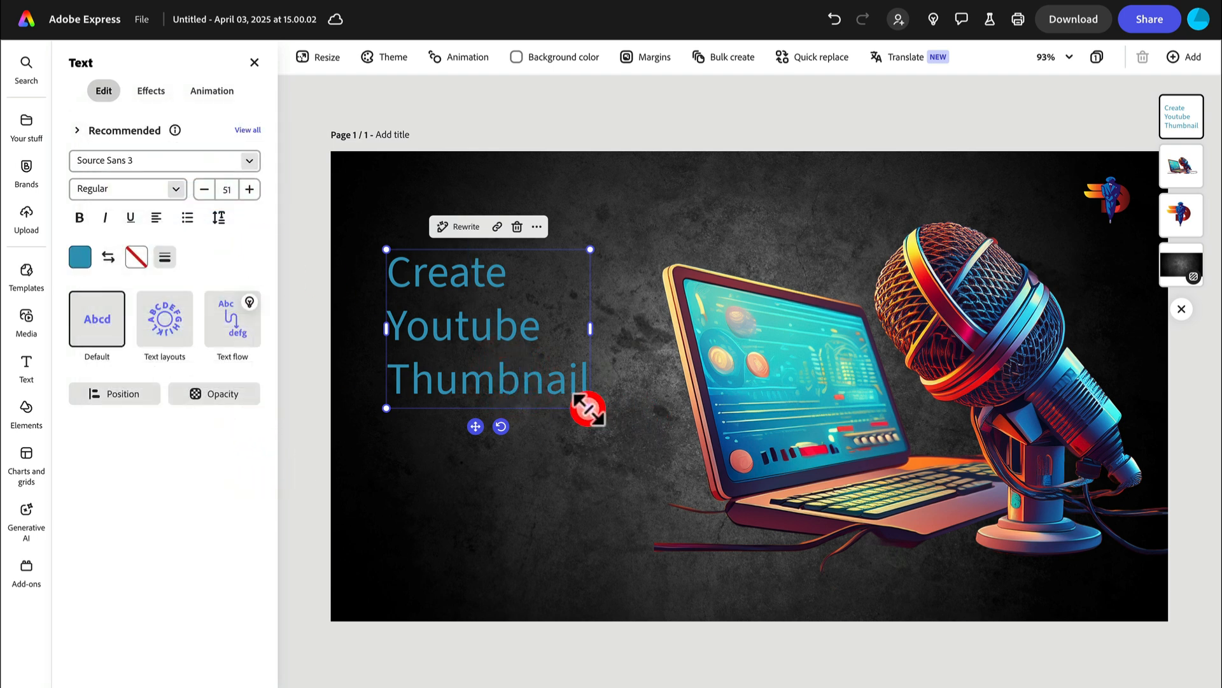
Enlarge the text block to font size 103, extending it toward the upper-left corner of the page.
{"action": "left_click_drag", "start_coordinate": [589, 408], "coordinate": [704, 631]}
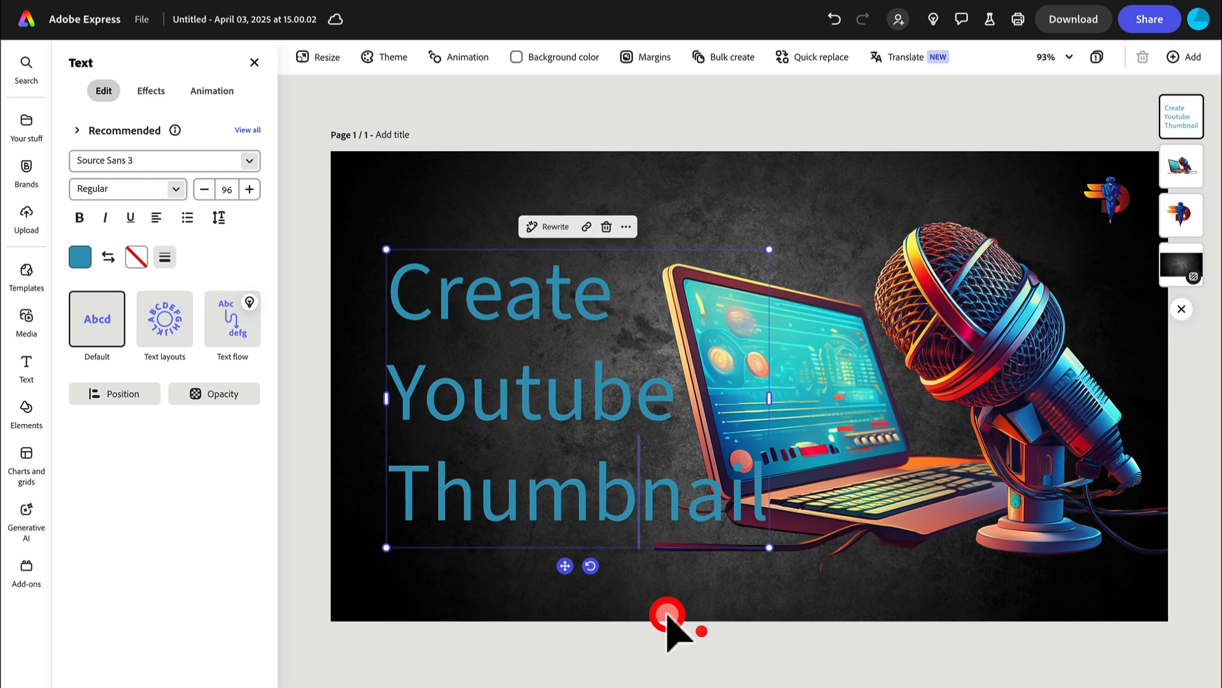
{"action": "left_click", "coordinate": [491, 250]}
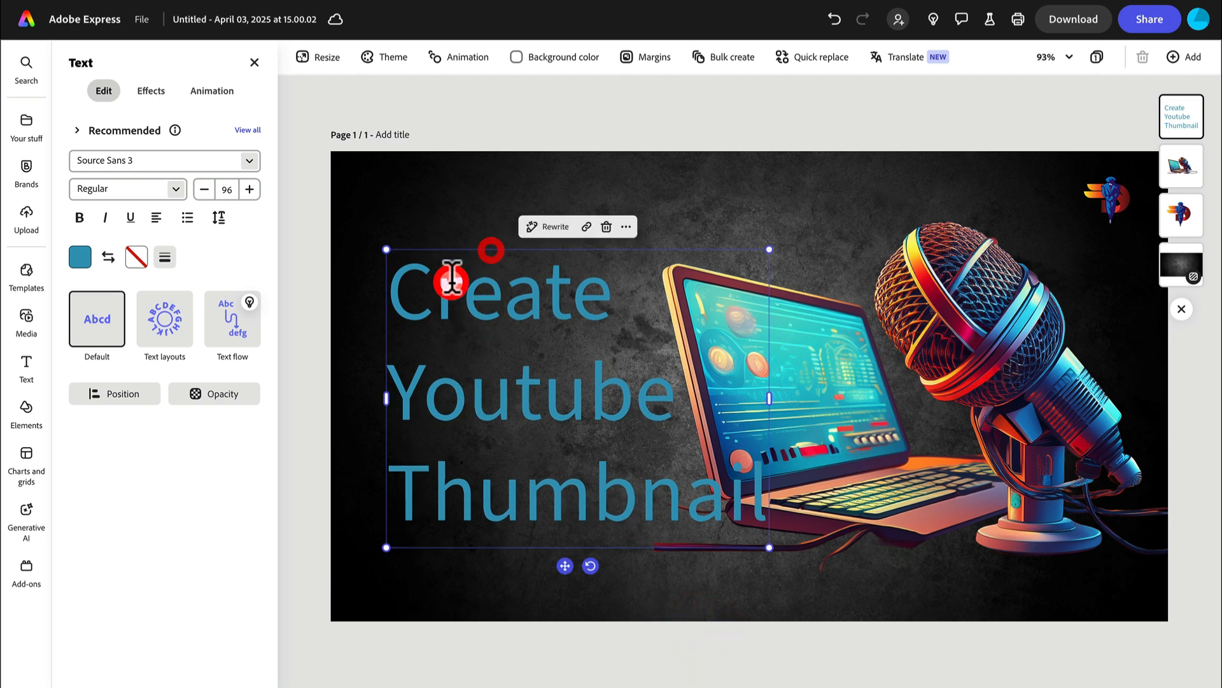
{"action": "left_click_drag", "start_coordinate": [385, 243], "coordinate": [369, 204]}
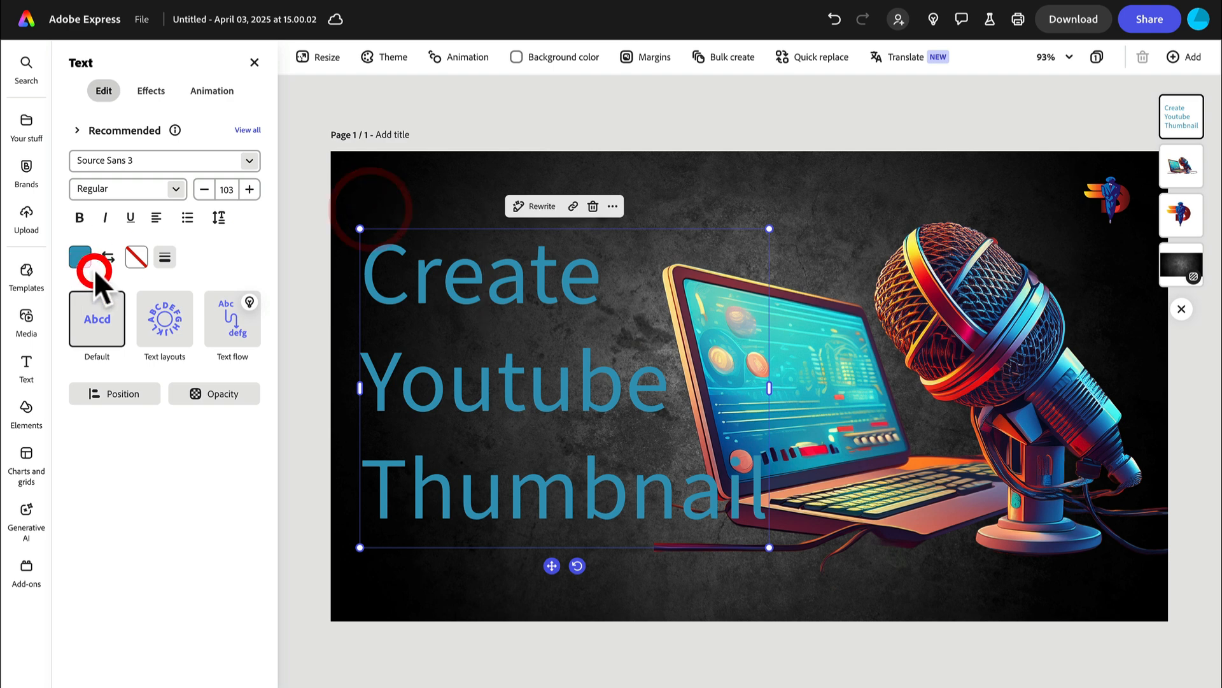
Apply the Classic shadow effect to the "Create Youtube Thumbnail" text.
{"action": "left_click", "coordinate": [79, 254]}
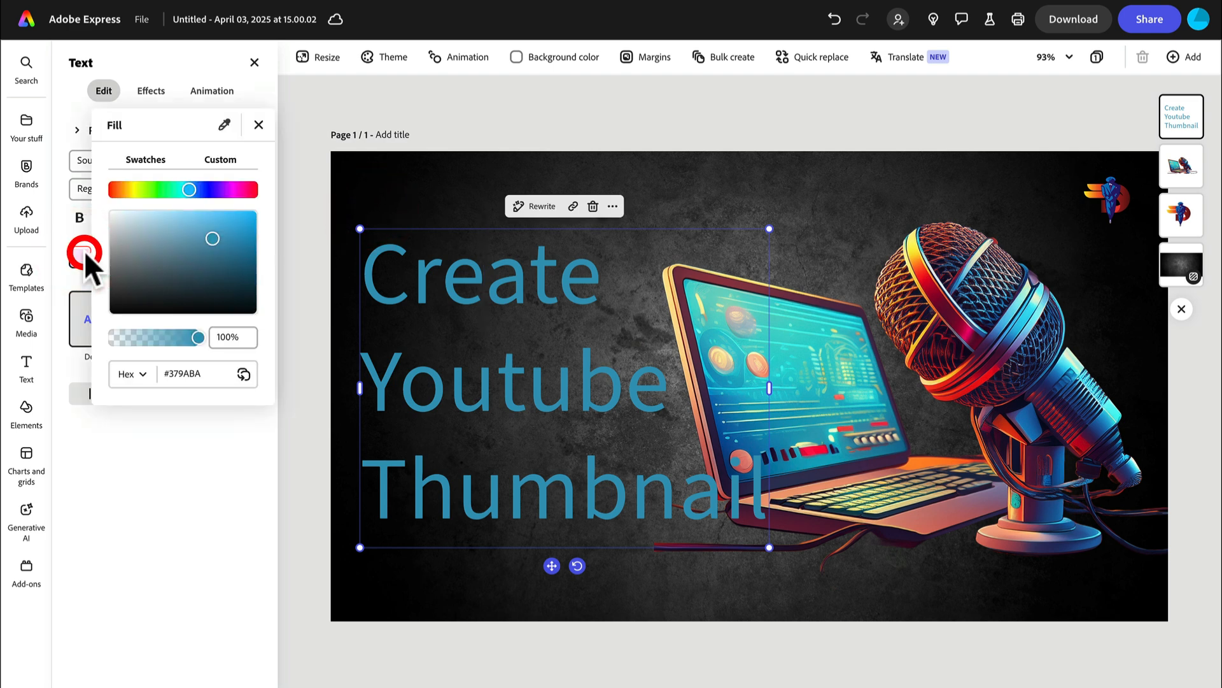
{"action": "left_click", "coordinate": [149, 90]}
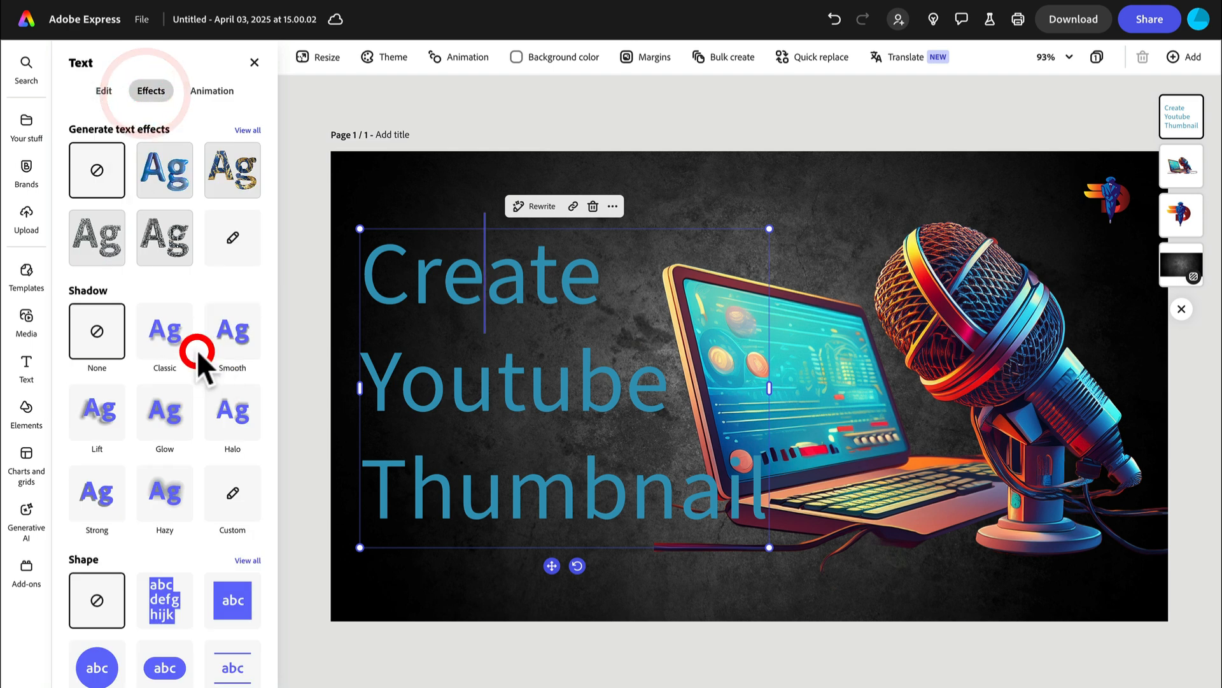
{"action": "left_click", "coordinate": [166, 331]}
{"action": "left_click", "coordinate": [649, 507]}
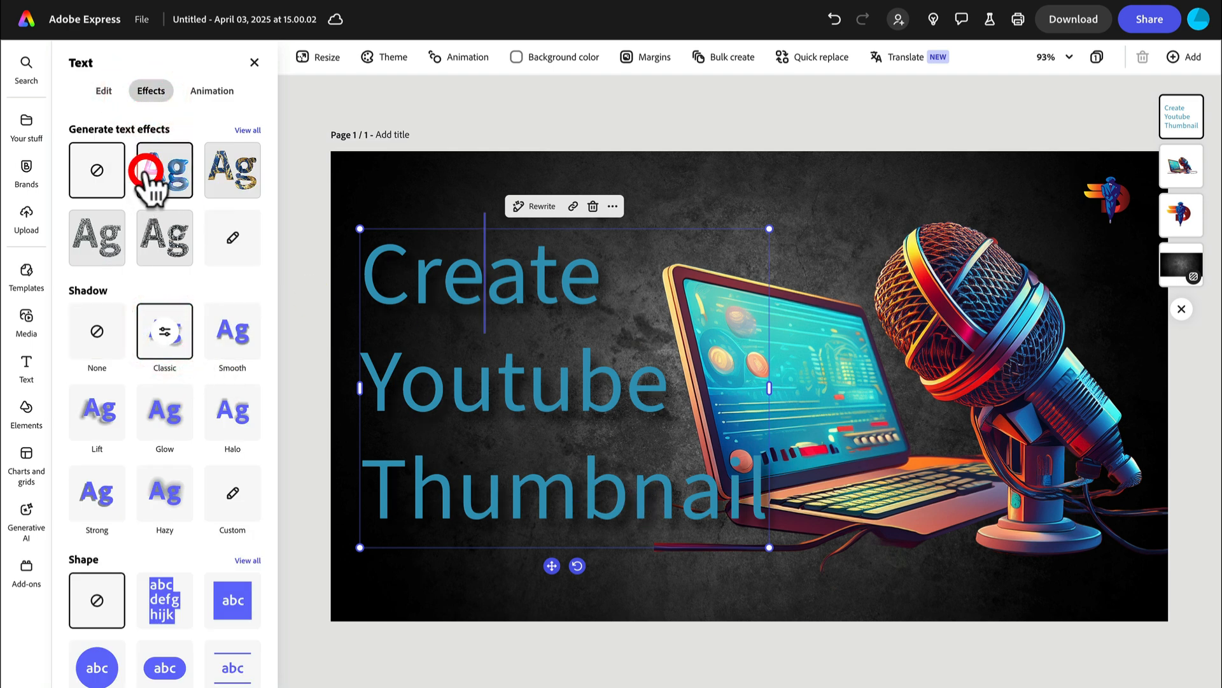
{"action": "left_click", "coordinate": [255, 62]}
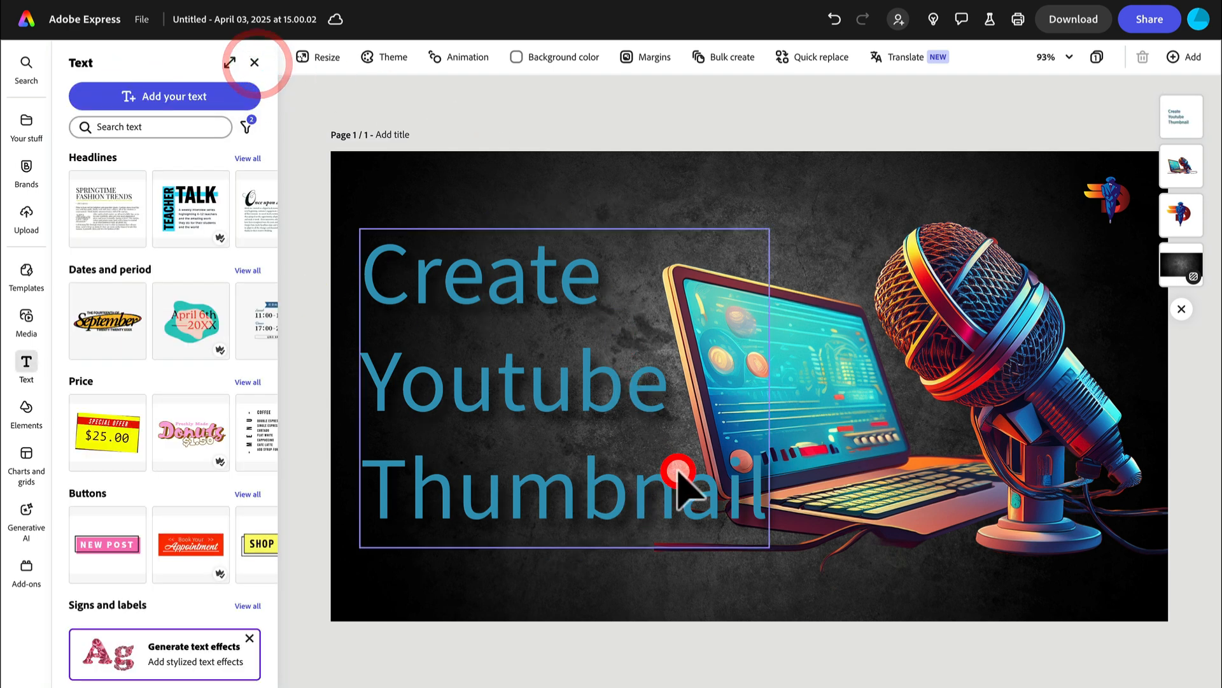
Tighten the line spacing of the three-line text to 0.82.
{"action": "left_click", "coordinate": [444, 319]}
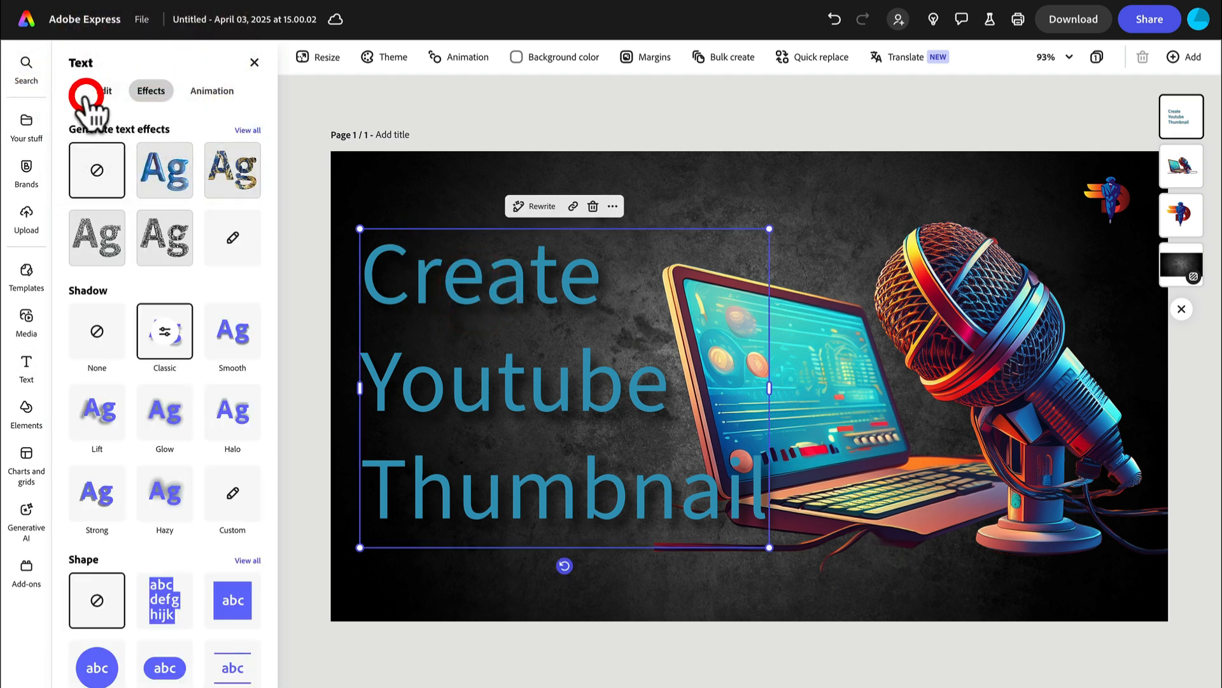
{"action": "left_click", "coordinate": [103, 91]}
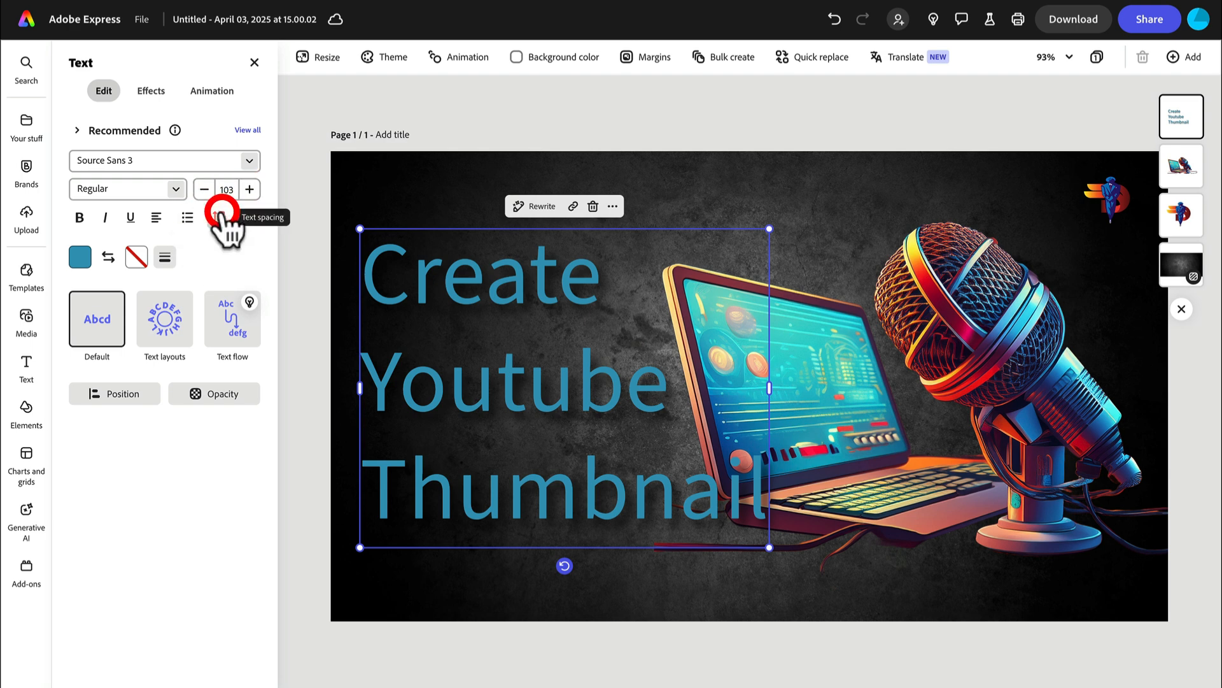
{"action": "left_click", "coordinate": [220, 216]}
{"action": "left_click_drag", "start_coordinate": [180, 333], "coordinate": [155, 330]}
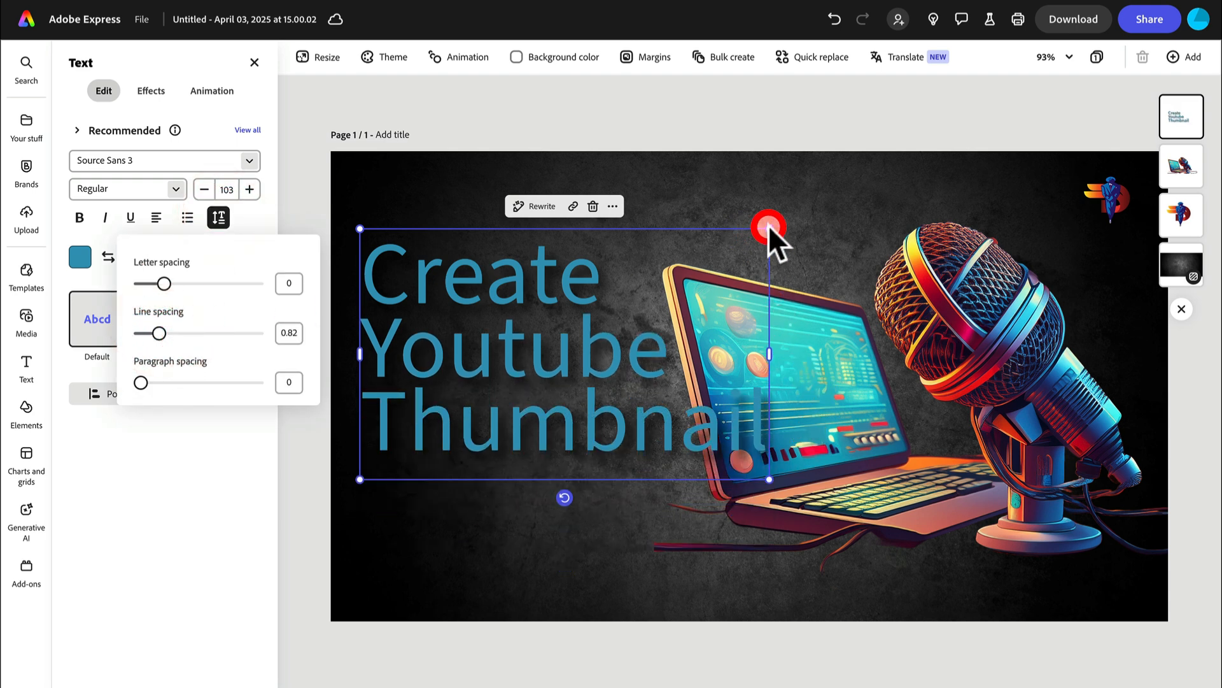
{"action": "left_click", "coordinate": [538, 310]}
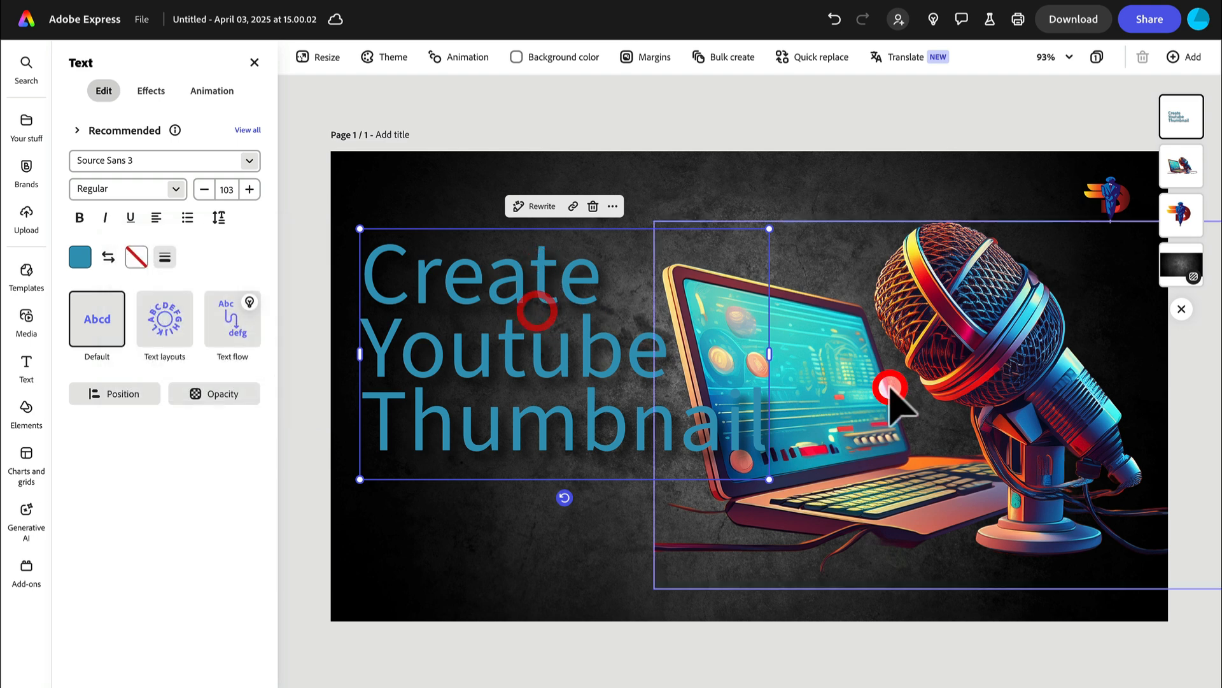
Shrink the laptop and microphone cutout slightly and shift it up and to the right, away from the text.
{"action": "left_click", "coordinate": [824, 451]}
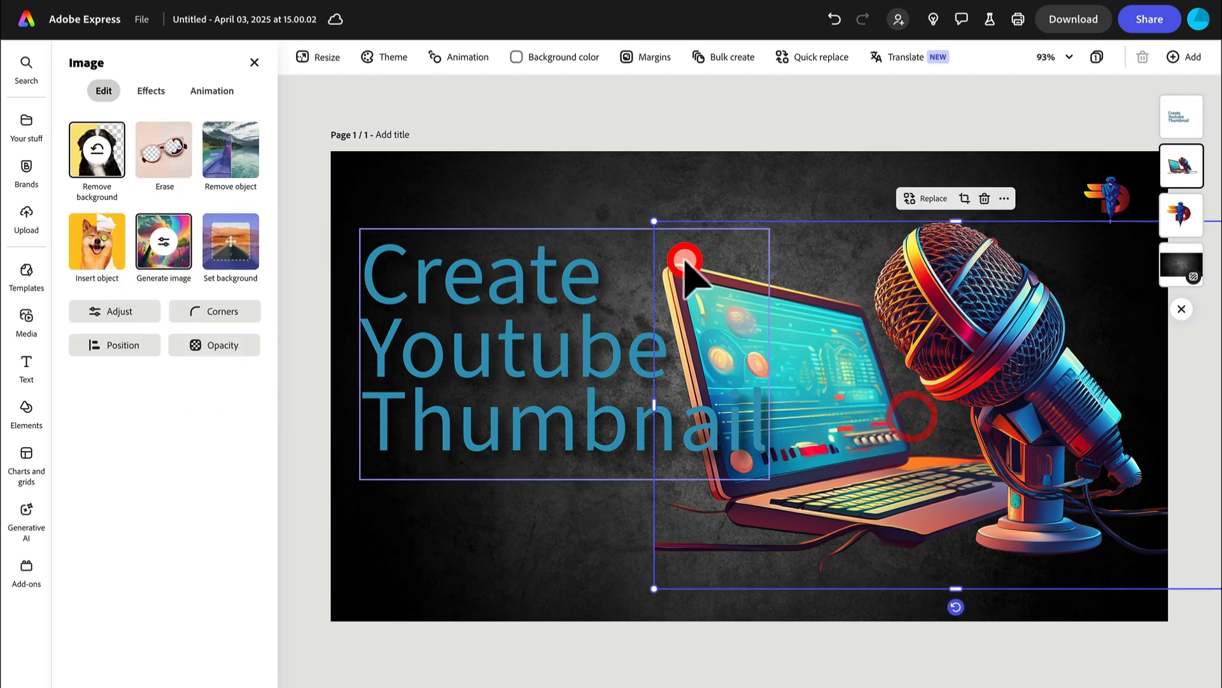
{"action": "left_click", "coordinate": [654, 218]}
{"action": "left_click", "coordinate": [805, 303]}
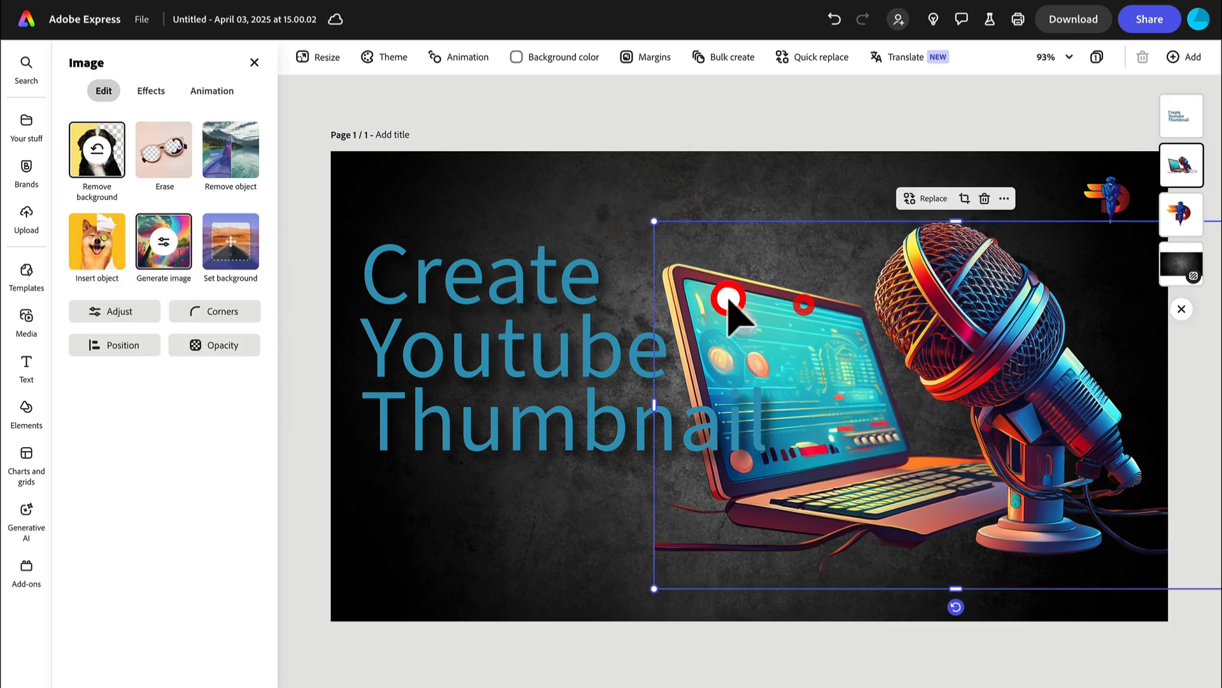
{"action": "left_click_drag", "start_coordinate": [654, 224], "coordinate": [701, 246]}
{"action": "left_click_drag", "start_coordinate": [990, 343], "coordinate": [997, 309]}
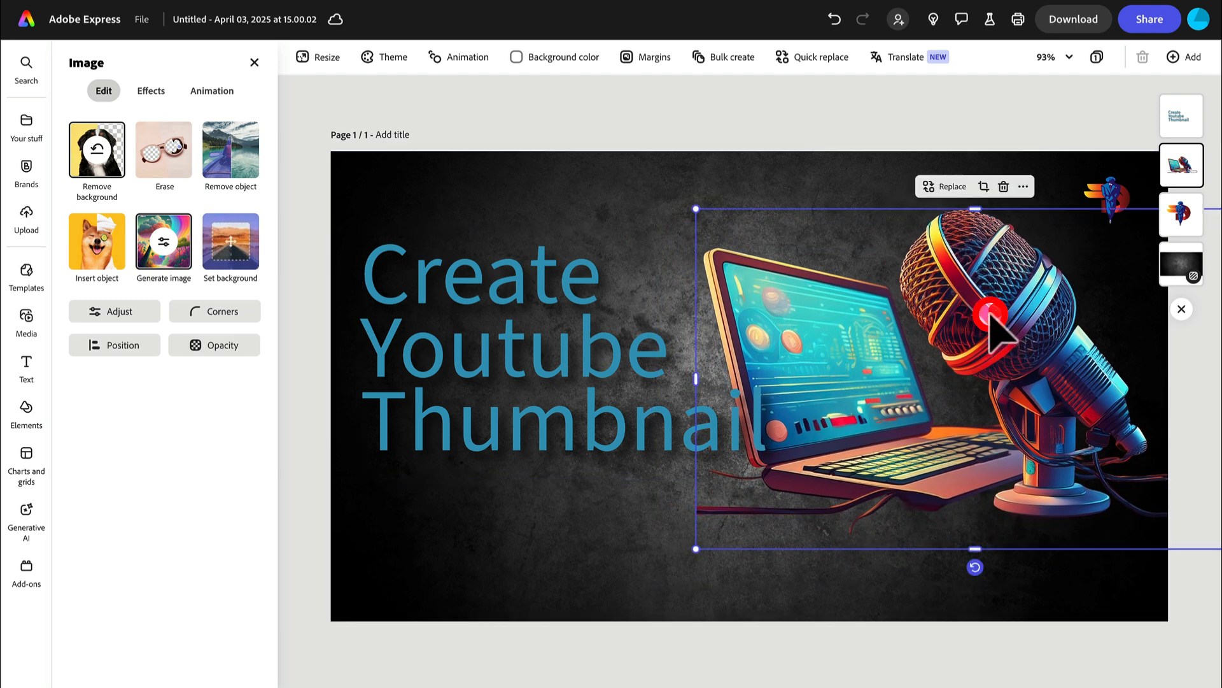
Reduce the text to font size 74 and place it in the lower-left area of the page beside the laptop.
{"action": "left_click", "coordinate": [556, 362]}
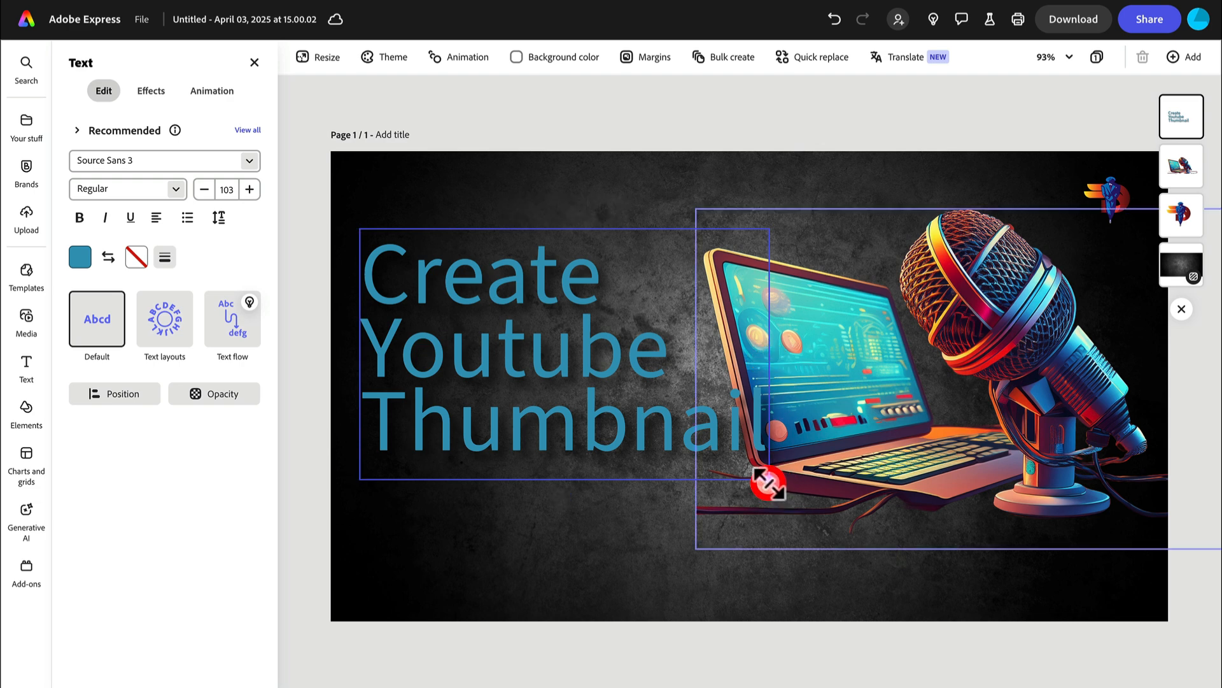
{"action": "left_click_drag", "start_coordinate": [769, 482], "coordinate": [718, 473]}
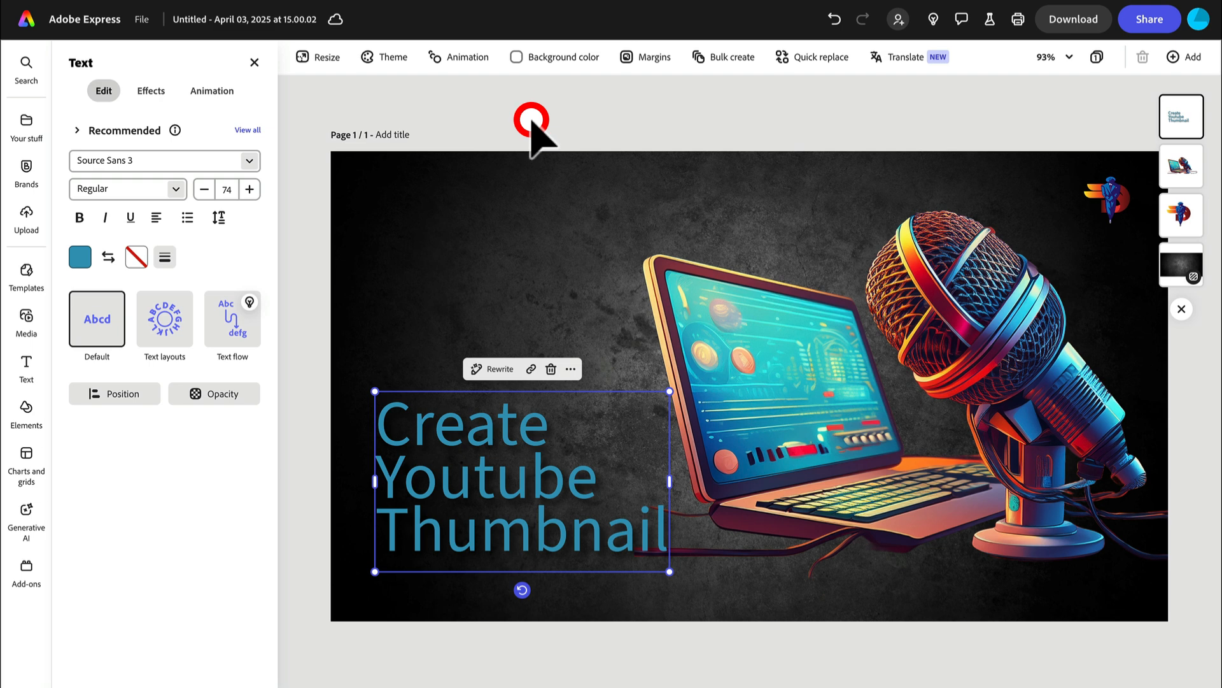
{"action": "left_click", "coordinate": [517, 119]}
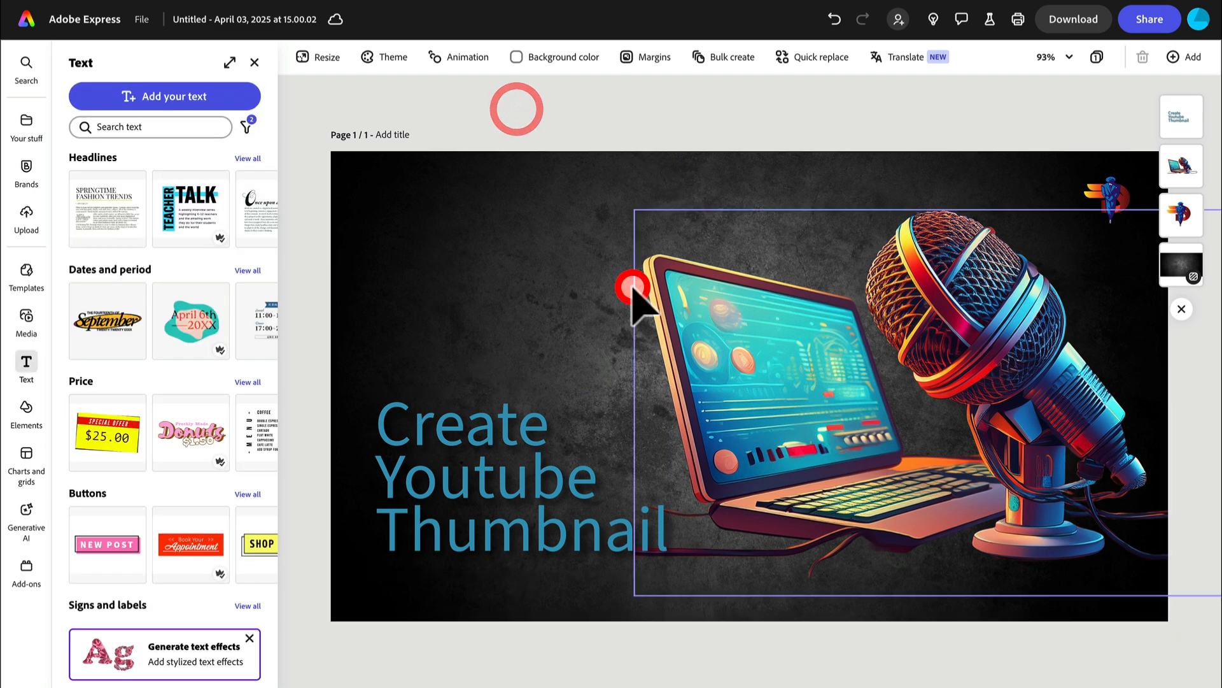
Move the text up to mid-height on the left half of the page and set its font to Anton Regular.
{"action": "left_click", "coordinate": [390, 423]}
{"action": "left_click_drag", "start_coordinate": [437, 428], "coordinate": [444, 336]}
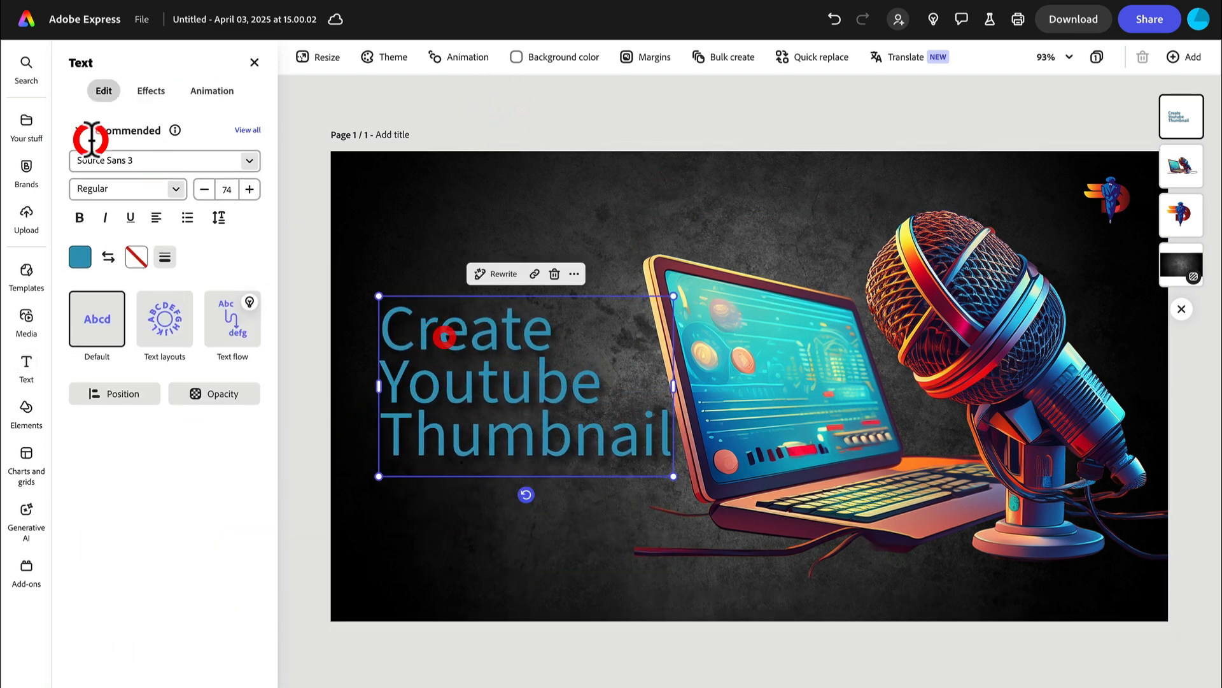
{"action": "left_click", "coordinate": [249, 161]}
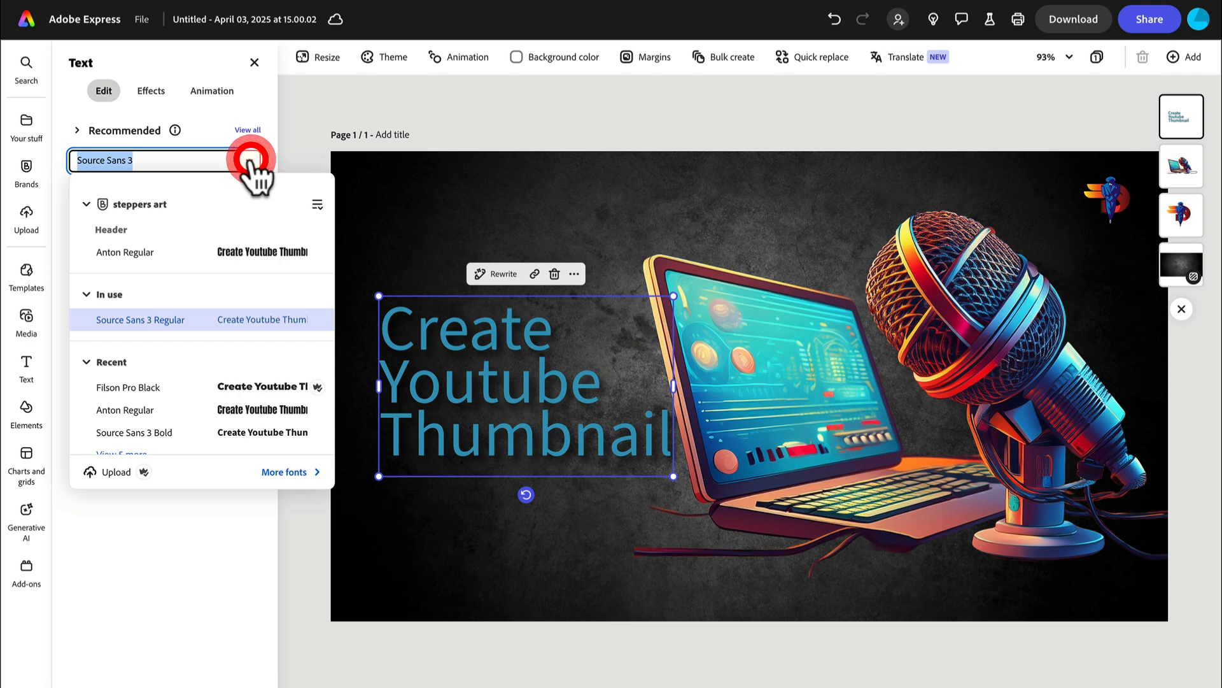
{"action": "left_click", "coordinate": [261, 409]}
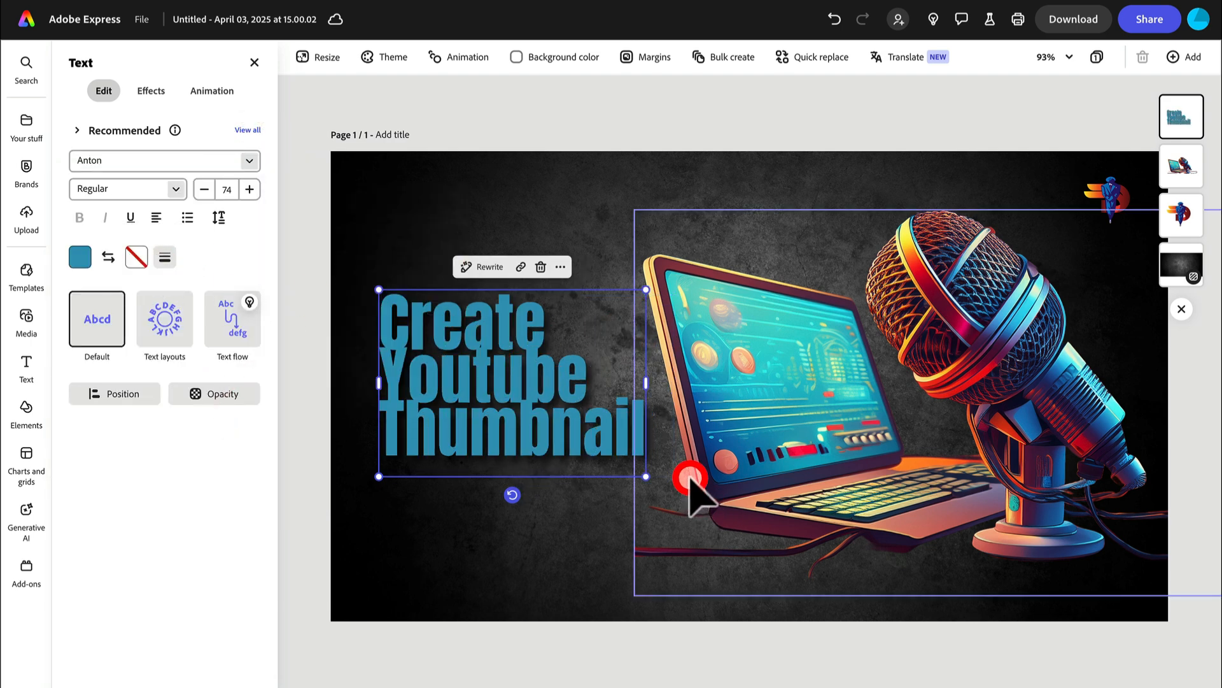
Enlarge the three-line title to font size 101 and shift it up and left, away from the laptop.
{"action": "left_click_drag", "start_coordinate": [643, 476], "coordinate": [703, 584]}
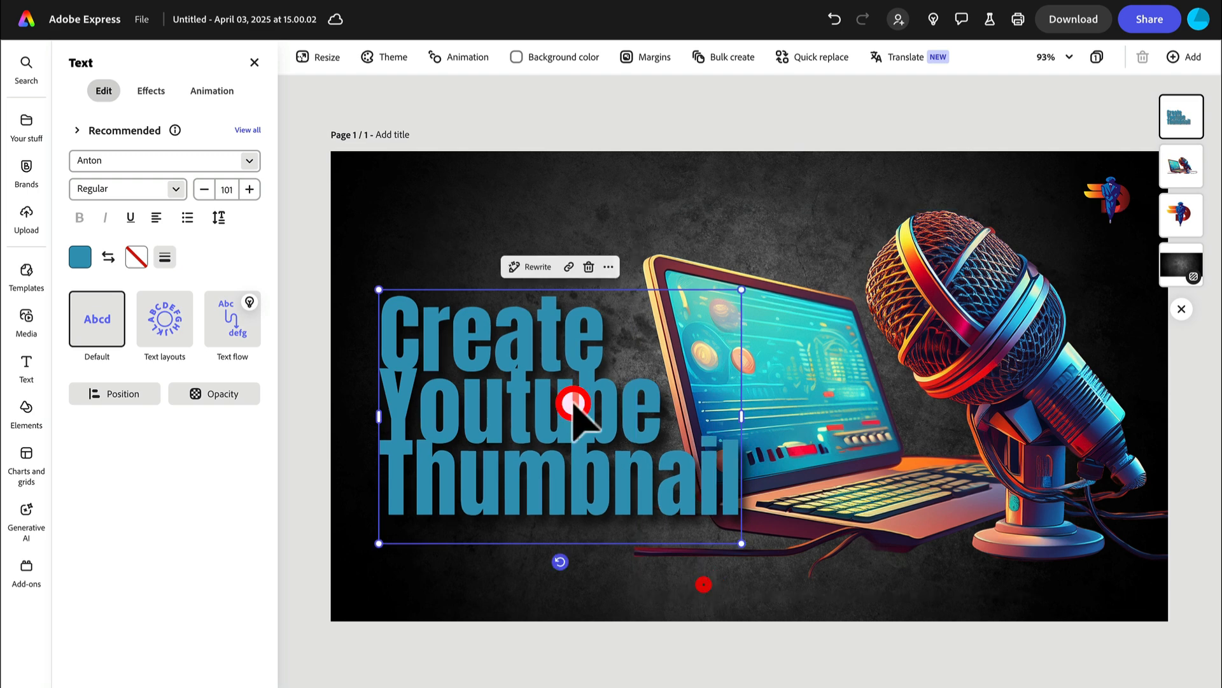
{"action": "left_click_drag", "start_coordinate": [557, 388], "coordinate": [529, 366]}
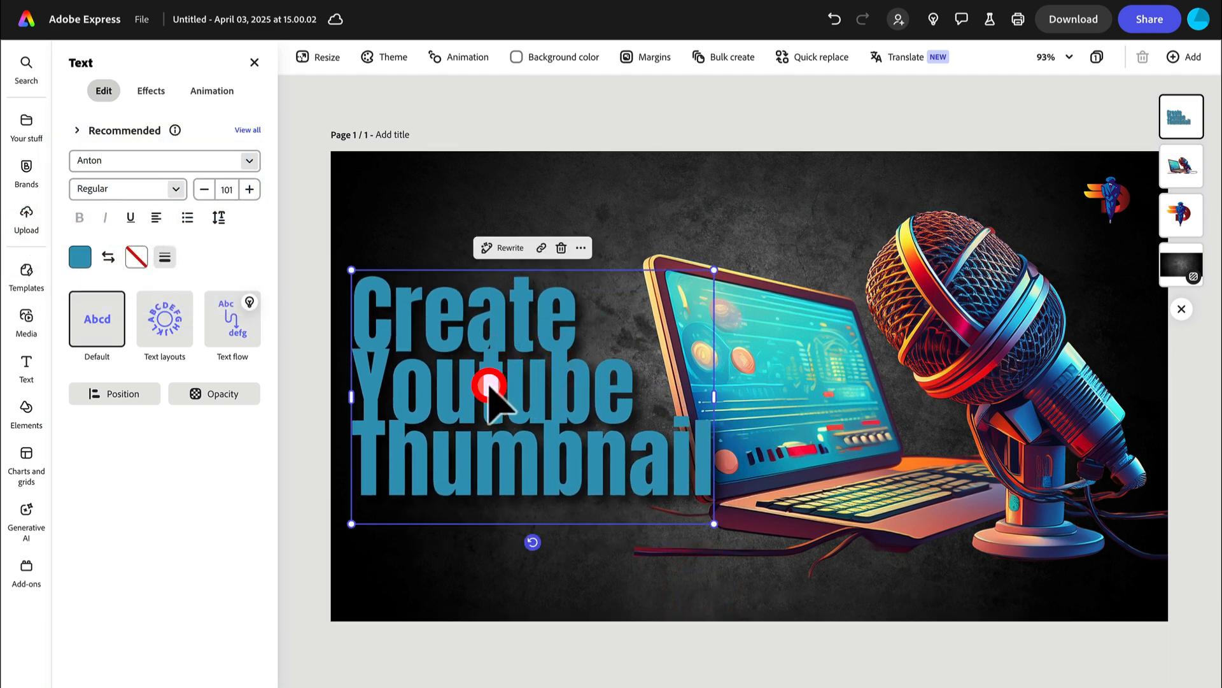
Recolor the title text orange #FE6025 by sampling the color from the microphone with the eyedropper.
{"action": "left_click", "coordinate": [82, 258]}
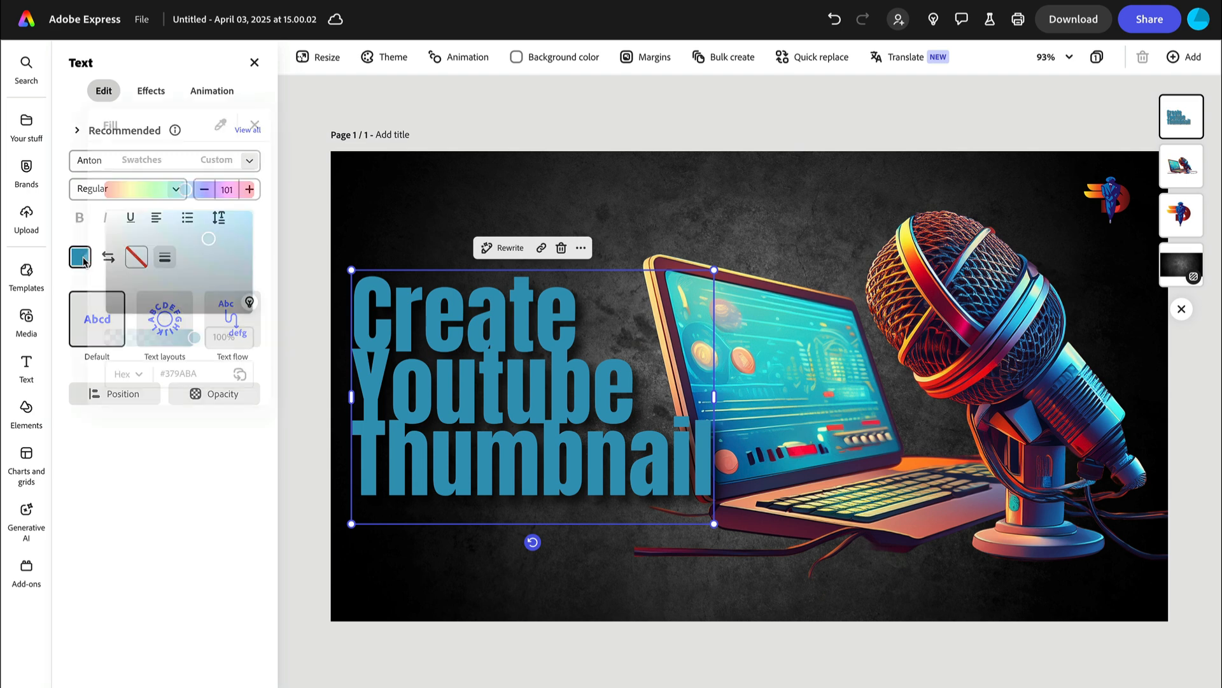
{"action": "left_click", "coordinate": [224, 125]}
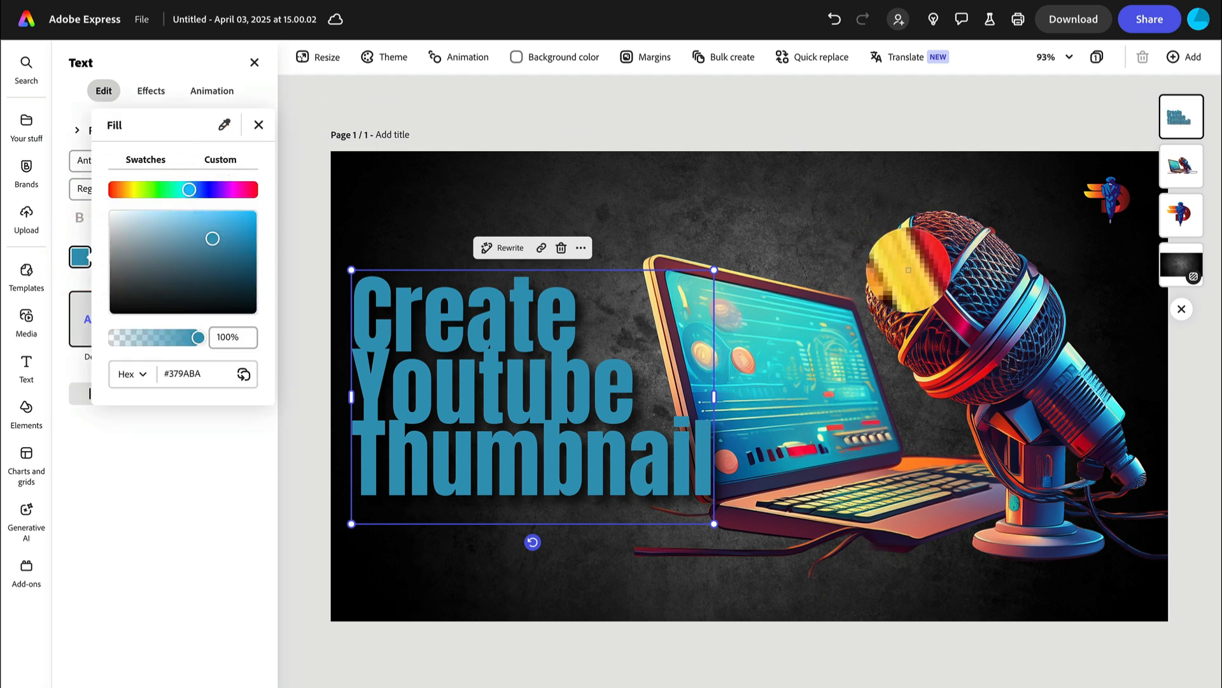
{"action": "left_click", "coordinate": [908, 259]}
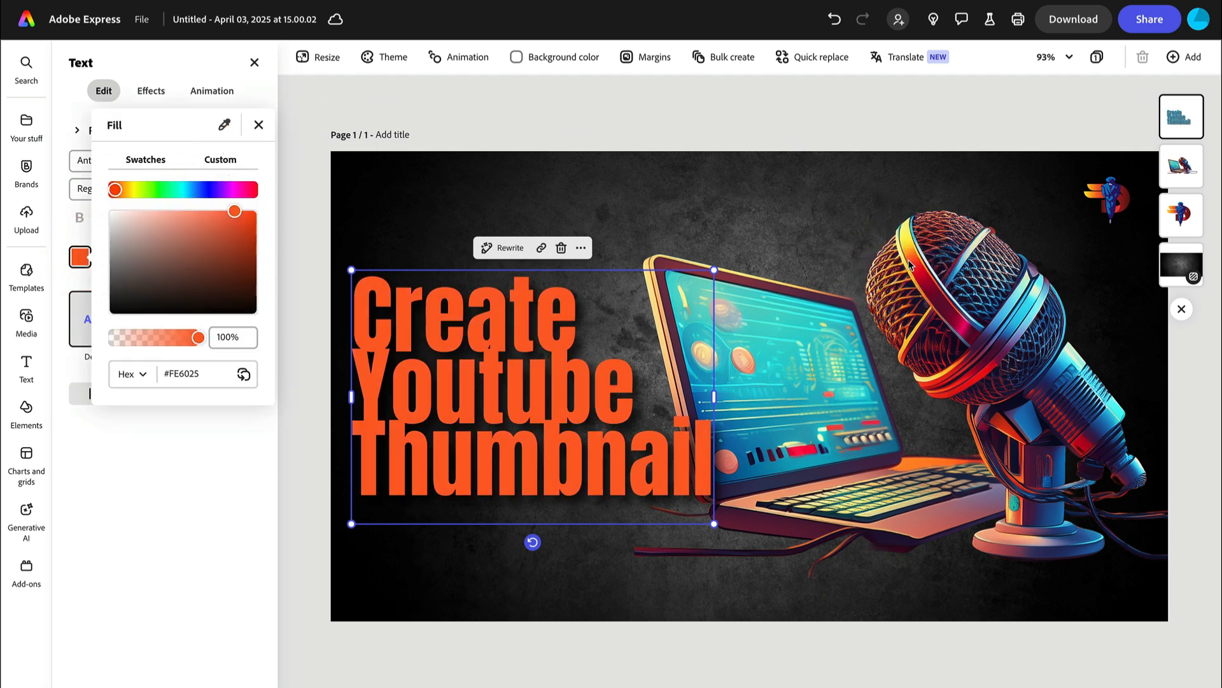
{"action": "left_click", "coordinate": [480, 174]}
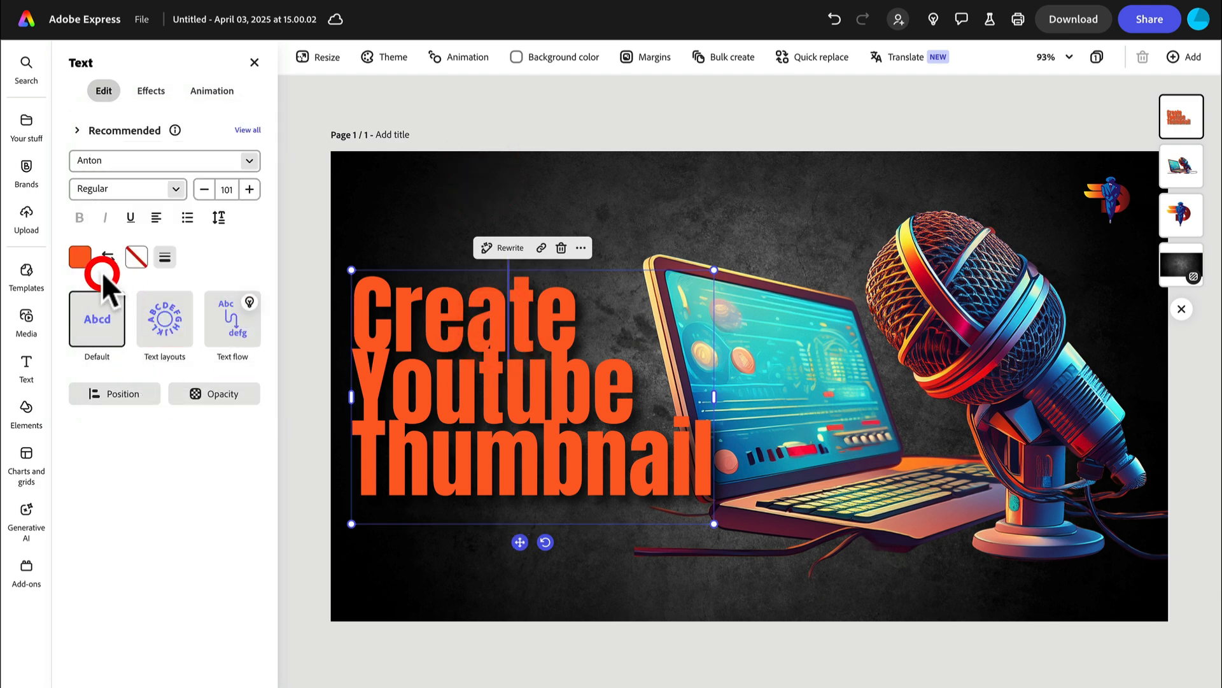
Change the title's Classic shadow color to blue #3F547D at 100% opacity by sampling it from the microphone.
{"action": "left_click", "coordinate": [151, 92]}
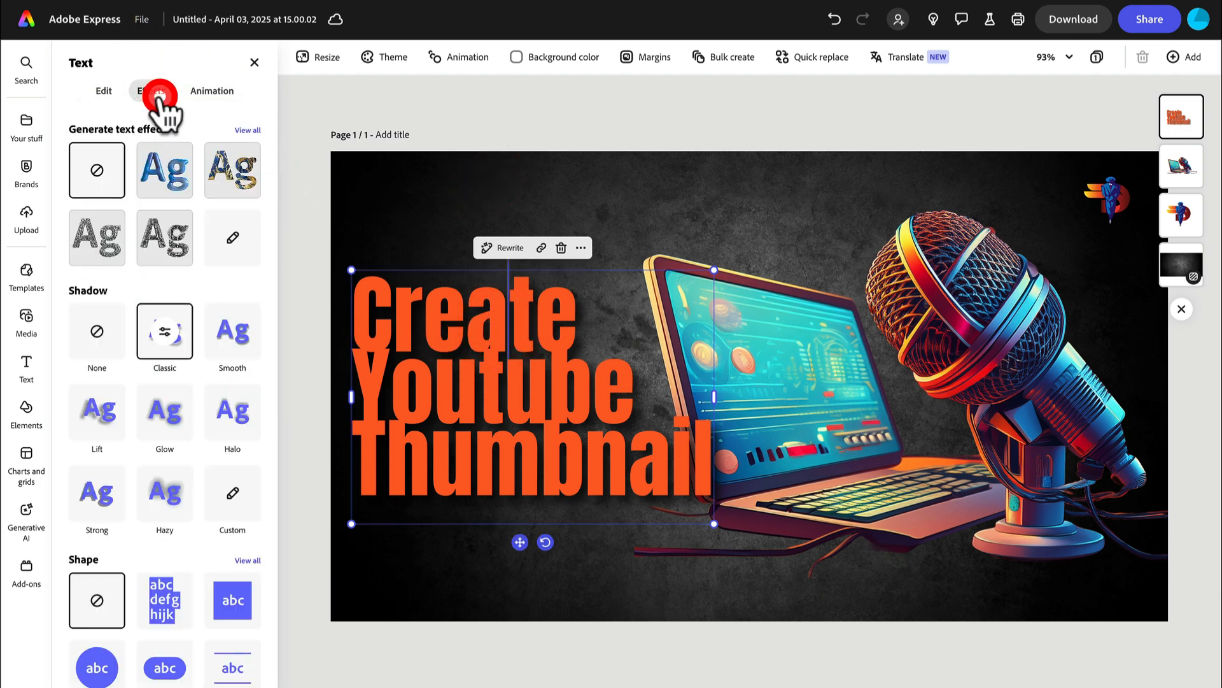
{"action": "left_click", "coordinate": [163, 332]}
{"action": "left_click", "coordinate": [164, 331]}
{"action": "left_click", "coordinate": [277, 331]}
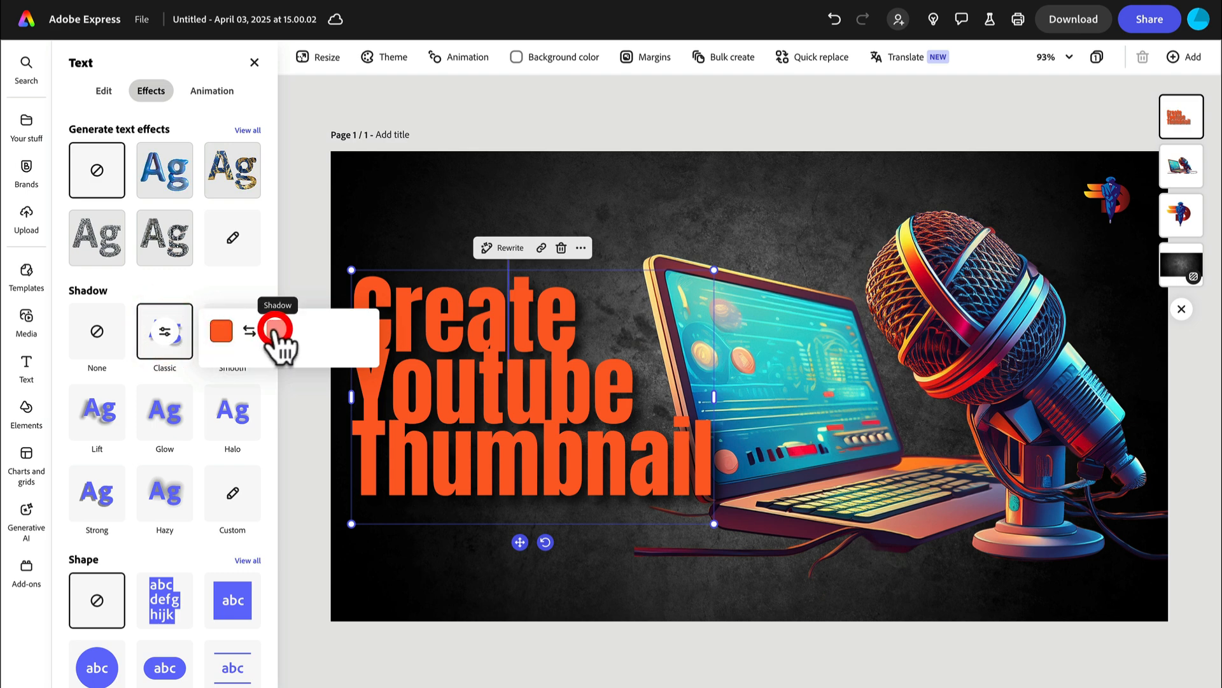
{"action": "left_click", "coordinate": [418, 200]}
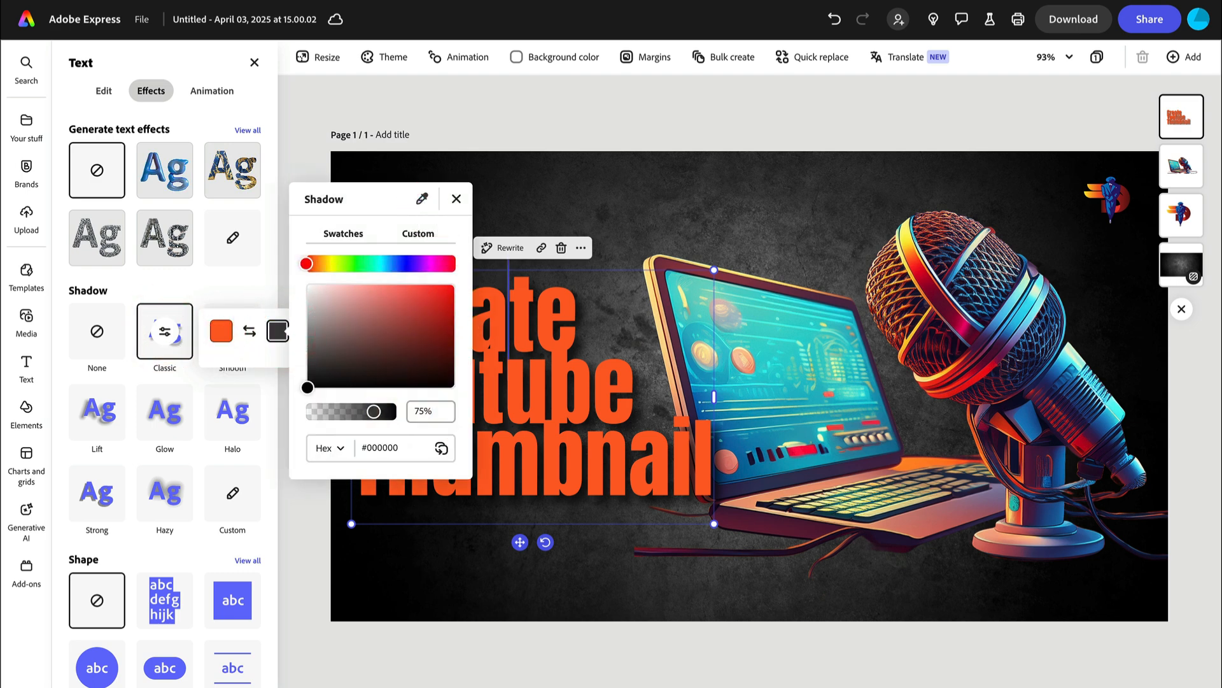
{"action": "left_click", "coordinate": [1031, 314]}
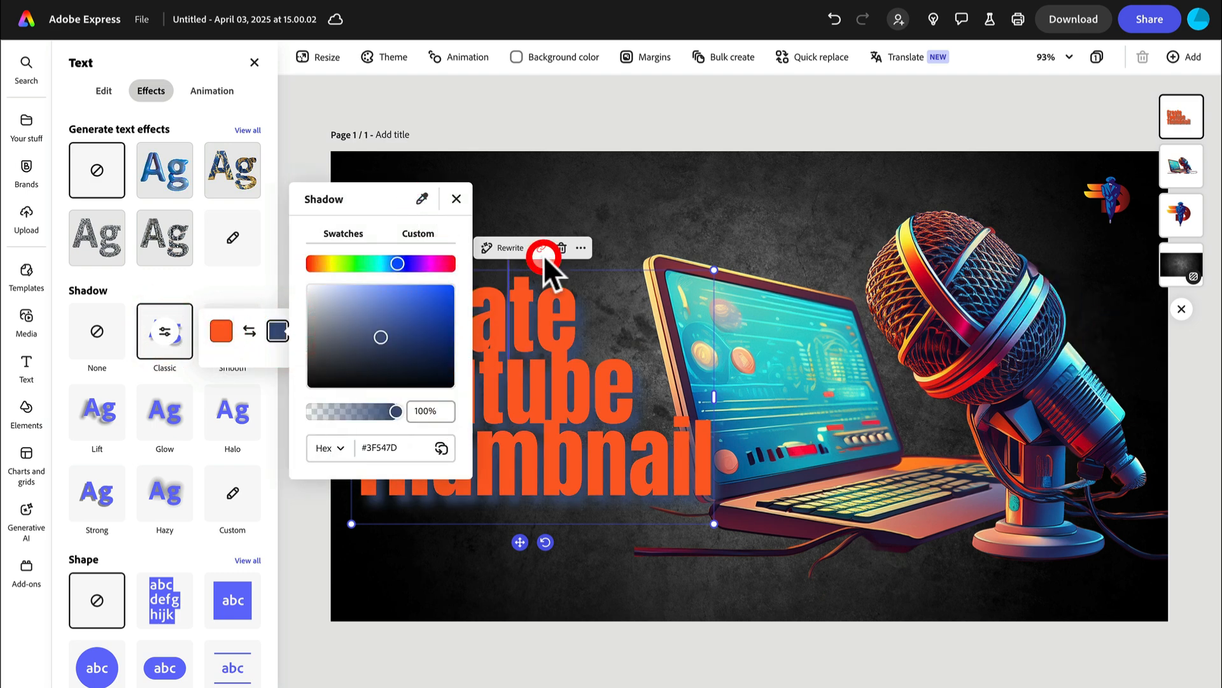
{"action": "left_click", "coordinate": [456, 200]}
{"action": "left_click", "coordinate": [651, 183]}
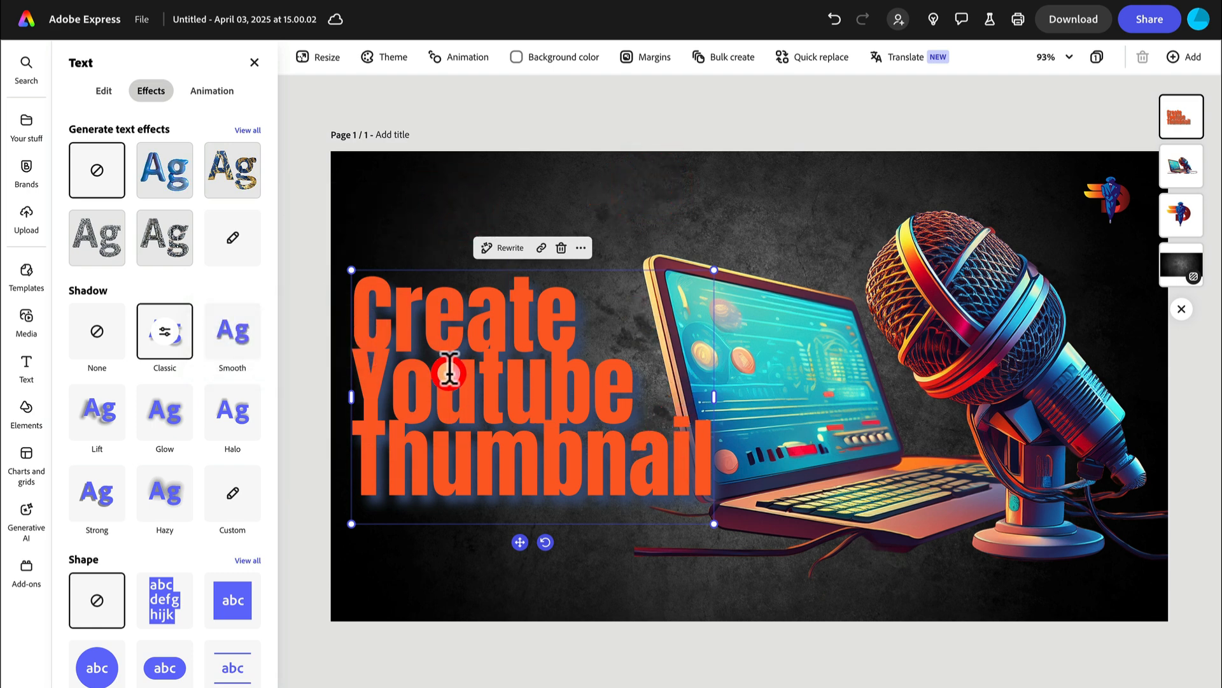
Rotate the title clockwise so its lines slope down toward the laptop.
{"action": "left_click_drag", "start_coordinate": [545, 542], "coordinate": [490, 547]}
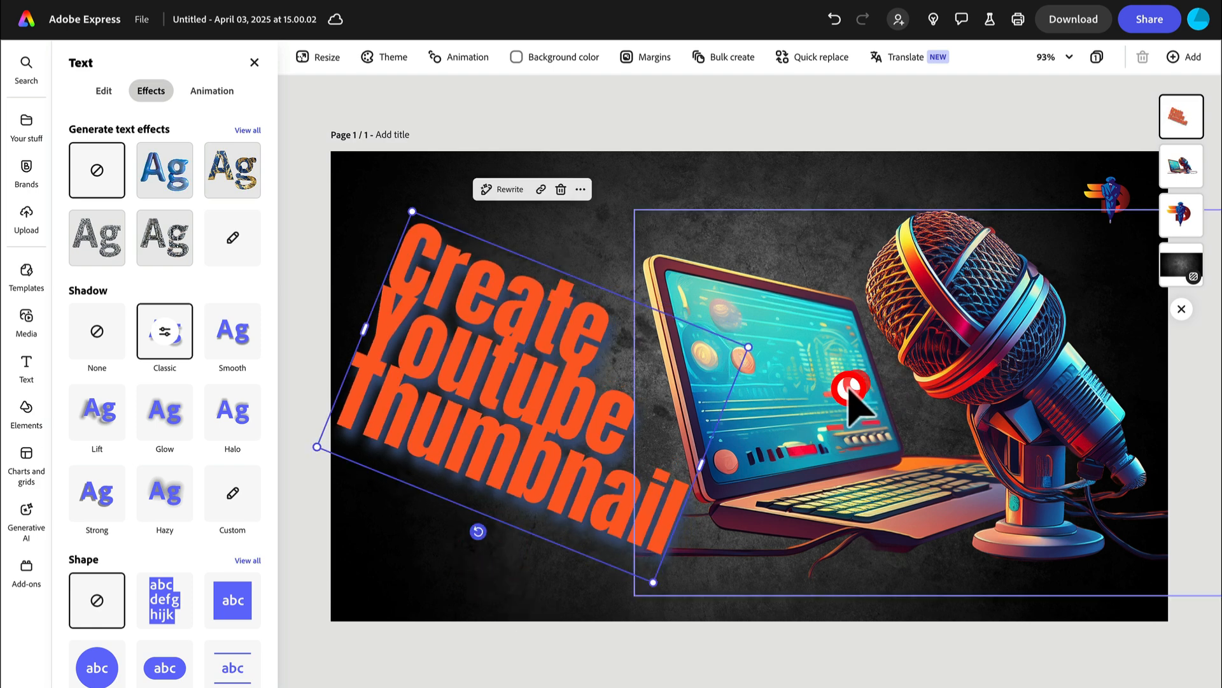
{"action": "left_click", "coordinate": [862, 120]}
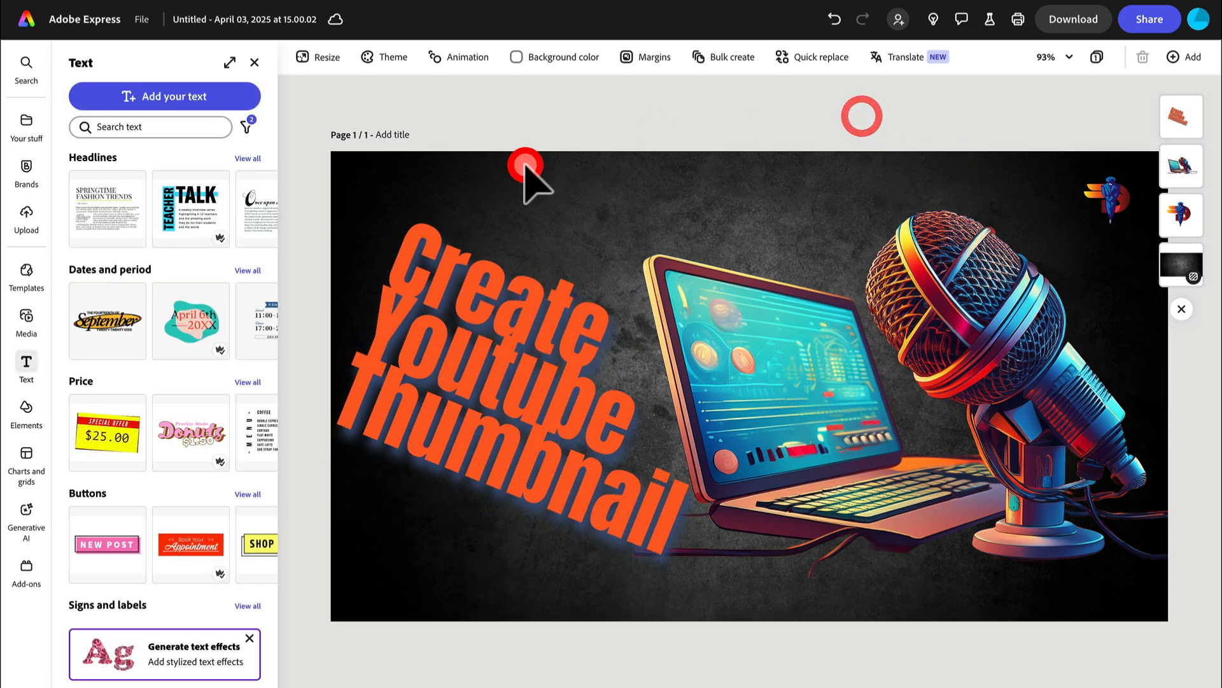
{"action": "left_click", "coordinate": [445, 355]}
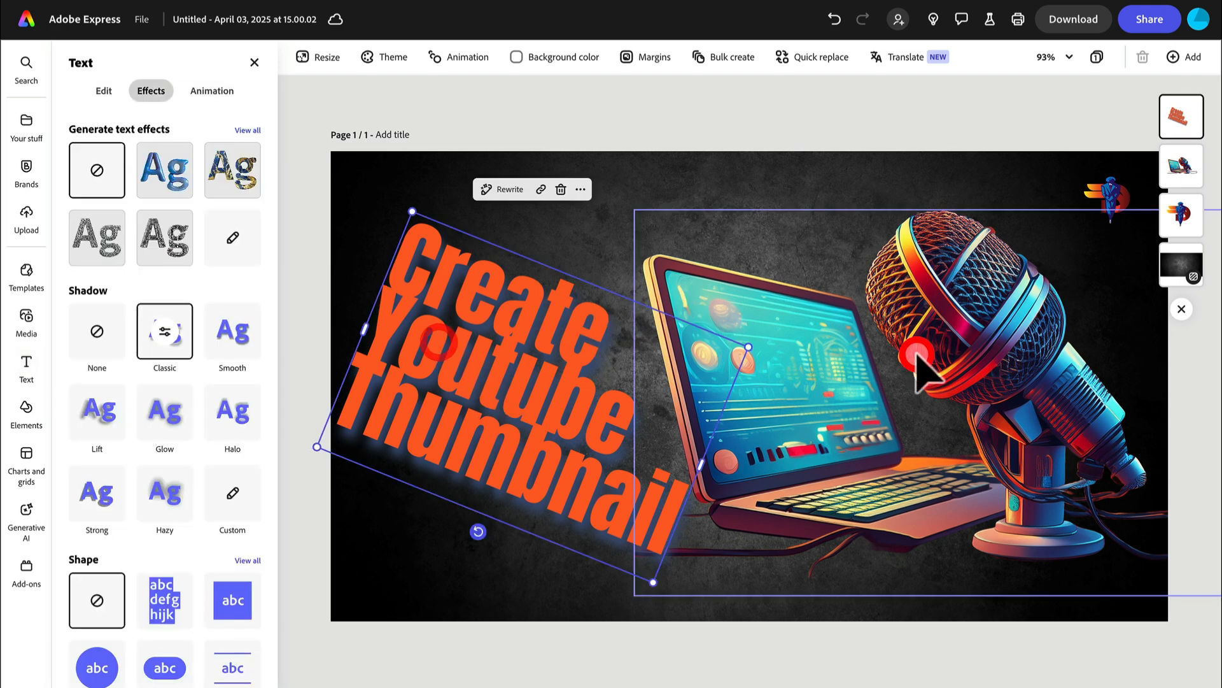
Adjust the laptop and microphone image's light: contrast 88, highlights -38 and shadows 100.
{"action": "left_click", "coordinate": [951, 341]}
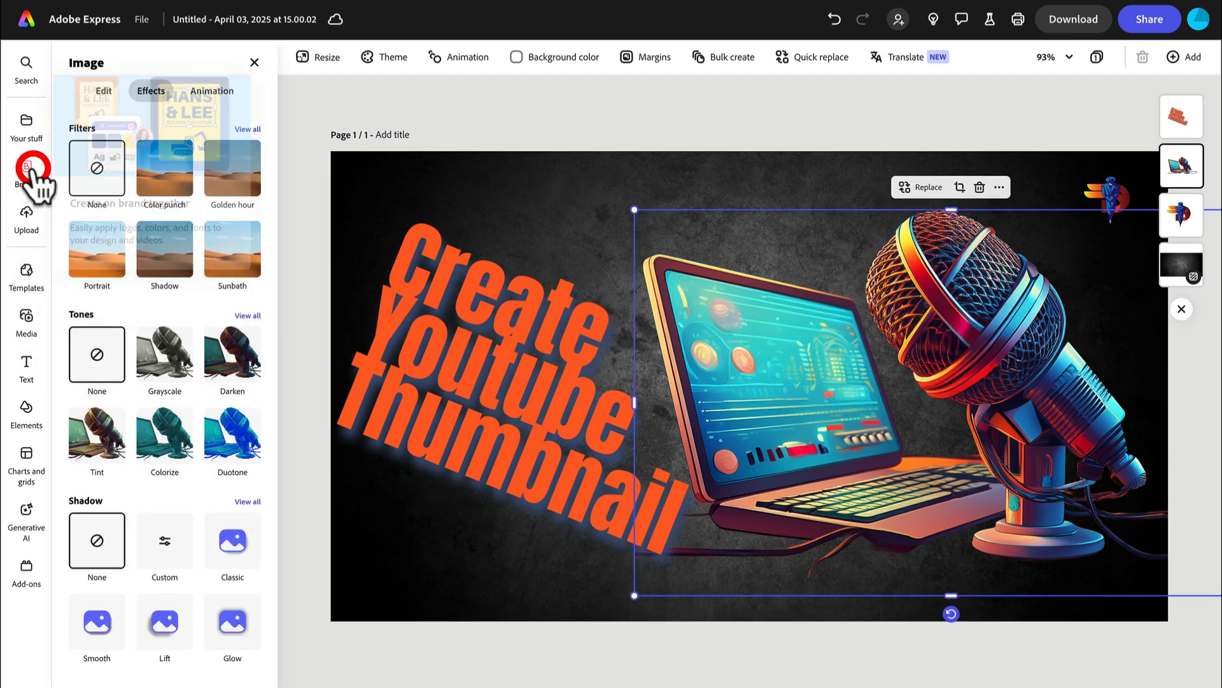
{"action": "left_click", "coordinate": [103, 91]}
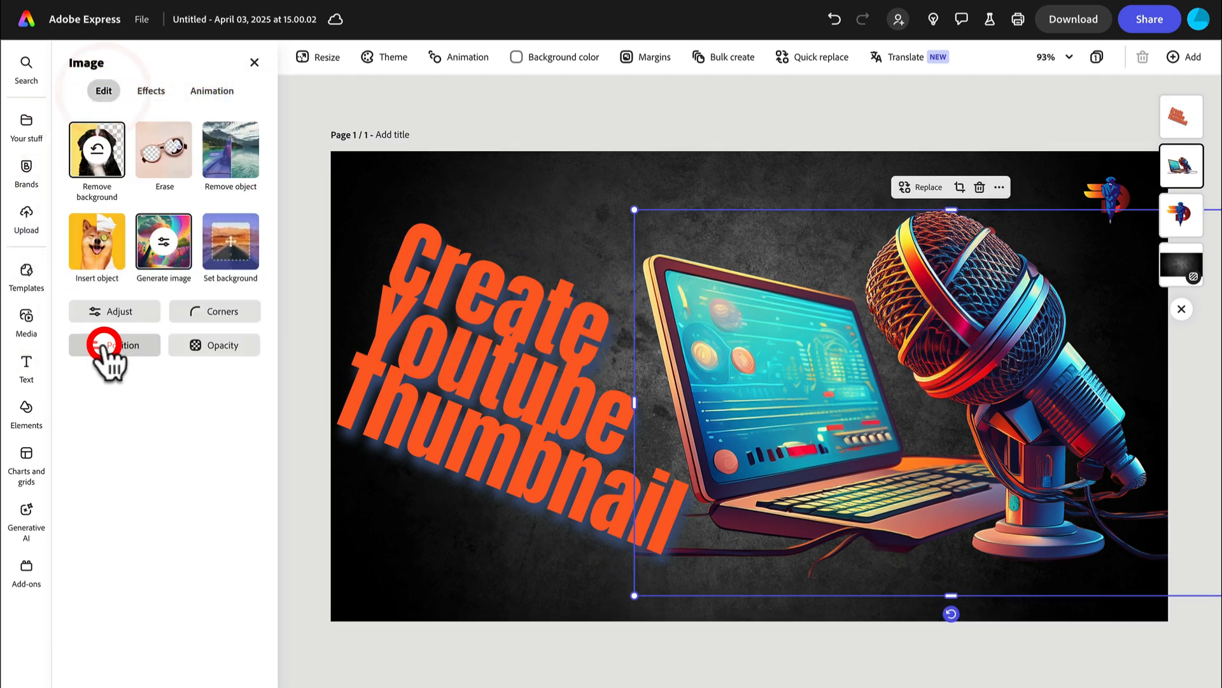
{"action": "left_click", "coordinate": [128, 310]}
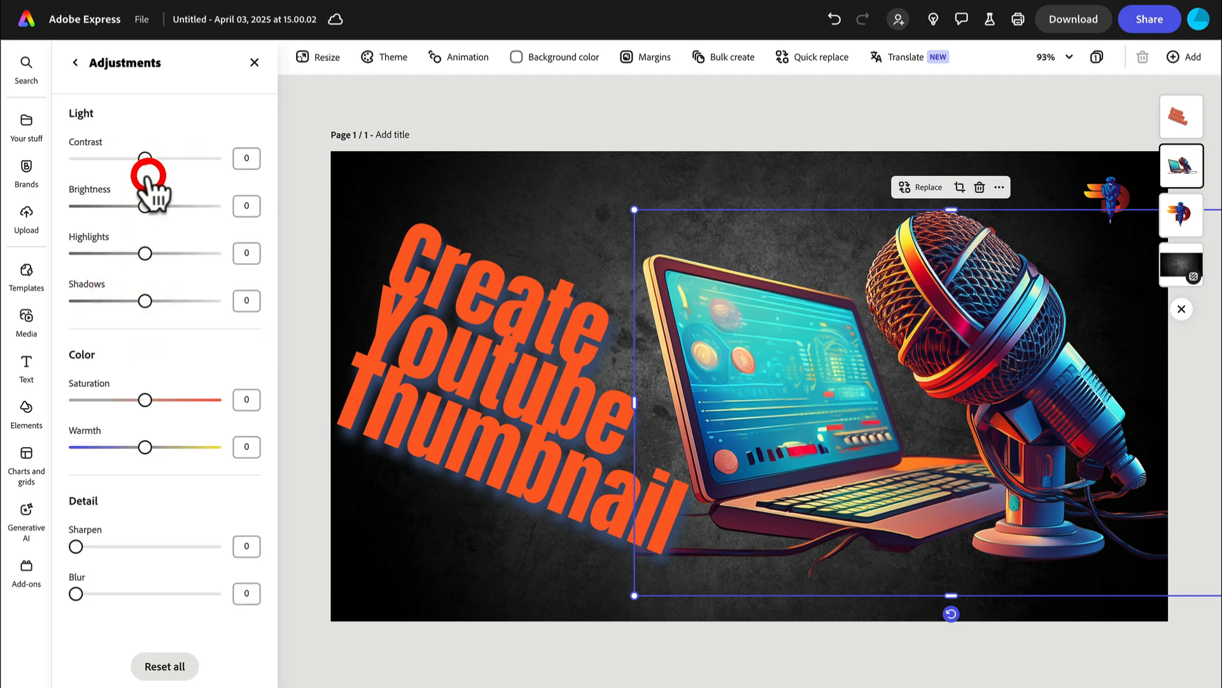
{"action": "left_click_drag", "start_coordinate": [171, 158], "coordinate": [281, 178]}
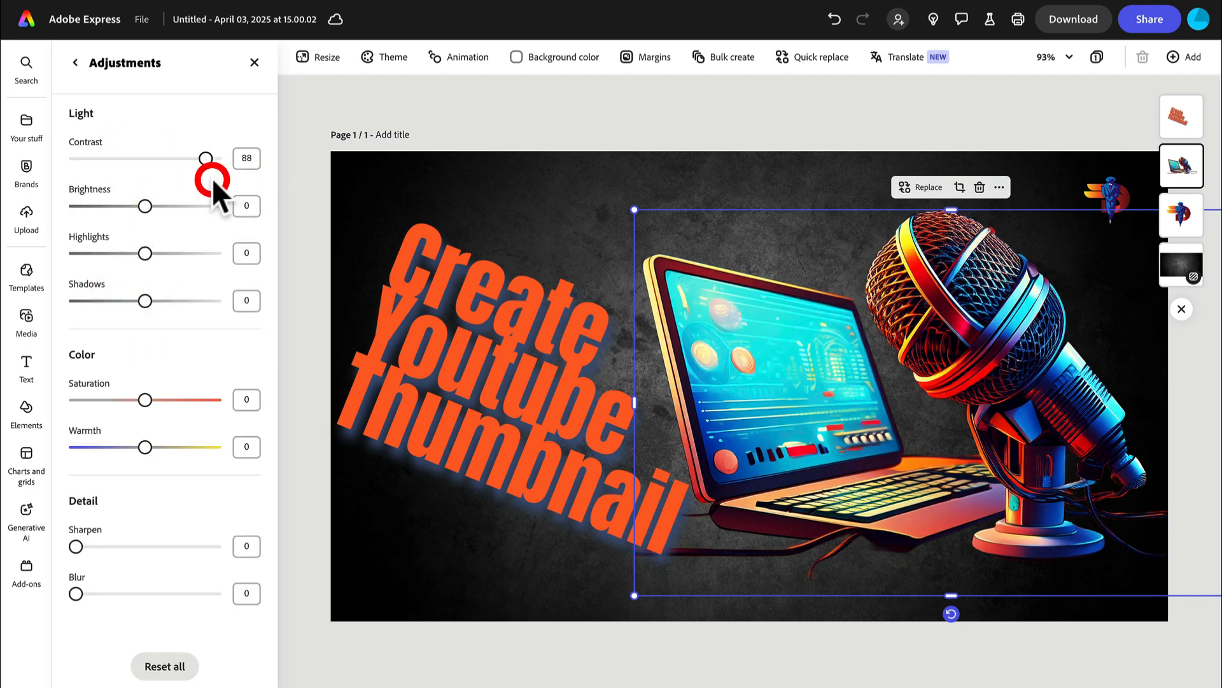
{"action": "left_click_drag", "start_coordinate": [145, 253], "coordinate": [117, 254]}
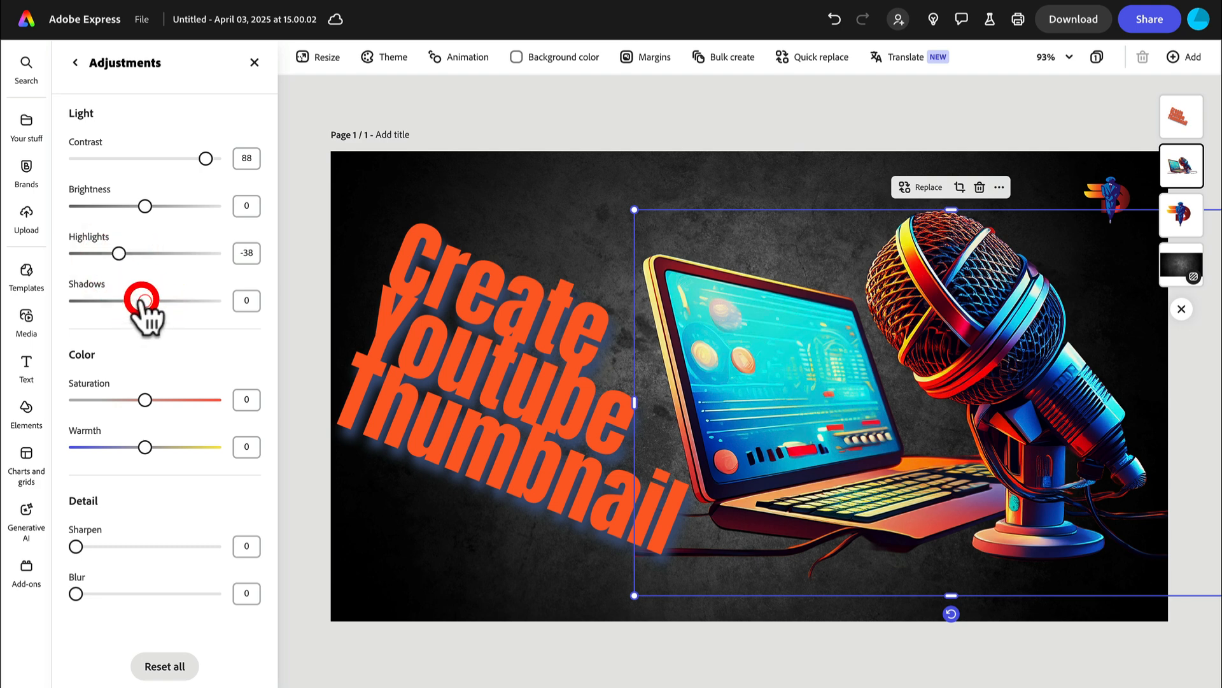
{"action": "left_click_drag", "start_coordinate": [145, 300], "coordinate": [278, 304]}
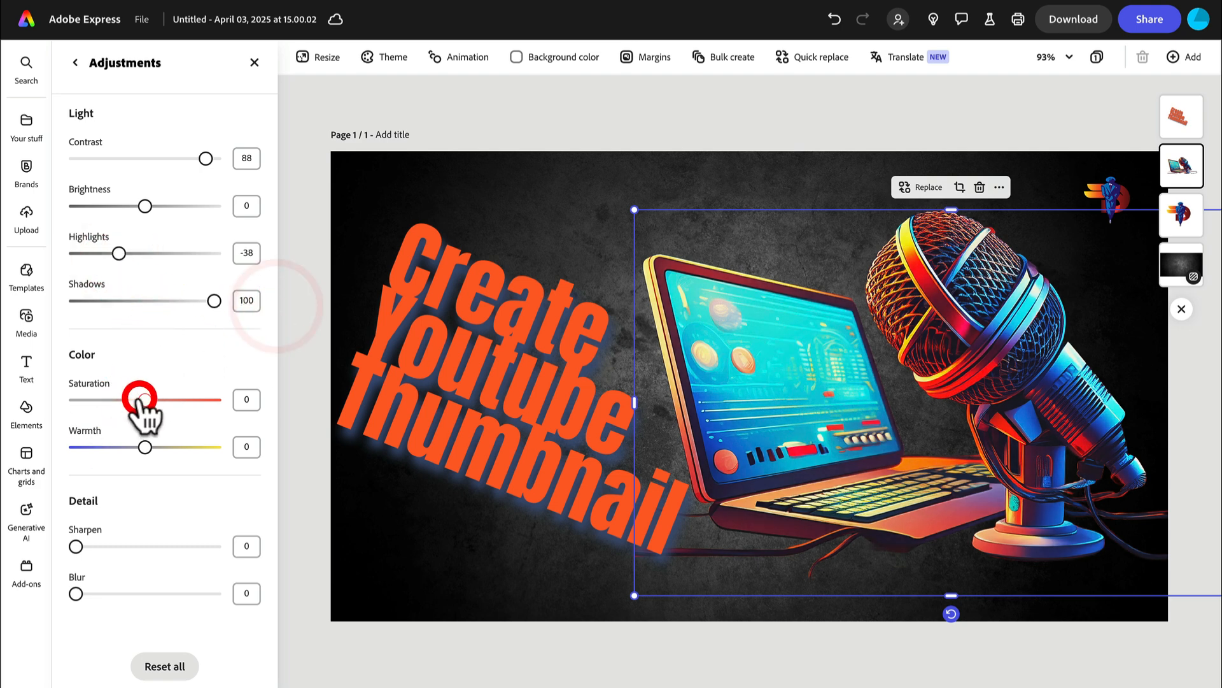
Set the laptop and microphone image's saturation to 9, warmth to -13 and sharpening to 18.
{"action": "mouse_move", "coordinate": [145, 399]}
{"action": "left_mouse_down"}
{"action": "mouse_move", "coordinate": [210, 398]}
{"action": "mouse_move", "coordinate": [134, 401]}
{"action": "mouse_move", "coordinate": [144, 400]}
{"action": "left_mouse_up"}
{"action": "mouse_move", "coordinate": [145, 446]}
{"action": "left_mouse_down"}
{"action": "mouse_move", "coordinate": [178, 452]}
{"action": "mouse_move", "coordinate": [135, 448]}
{"action": "left_mouse_up"}
{"action": "mouse_move", "coordinate": [145, 399]}
{"action": "left_mouse_down"}
{"action": "mouse_move", "coordinate": [208, 399]}
{"action": "mouse_move", "coordinate": [152, 401]}
{"action": "left_mouse_up"}
{"action": "mouse_move", "coordinate": [77, 546]}
{"action": "left_mouse_down"}
{"action": "mouse_move", "coordinate": [215, 545]}
{"action": "mouse_move", "coordinate": [93, 548]}
{"action": "left_mouse_up"}
{"action": "left_click_drag", "start_coordinate": [75, 594], "coordinate": [23, 587]}
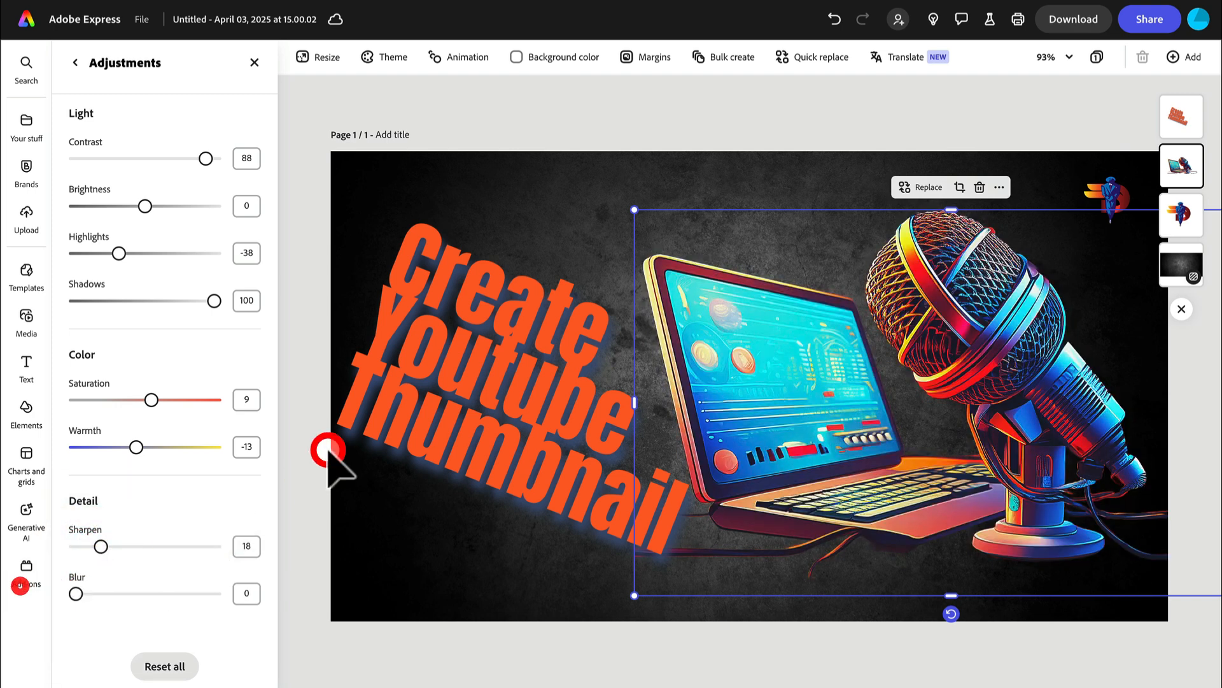
{"action": "left_click", "coordinate": [500, 211]}
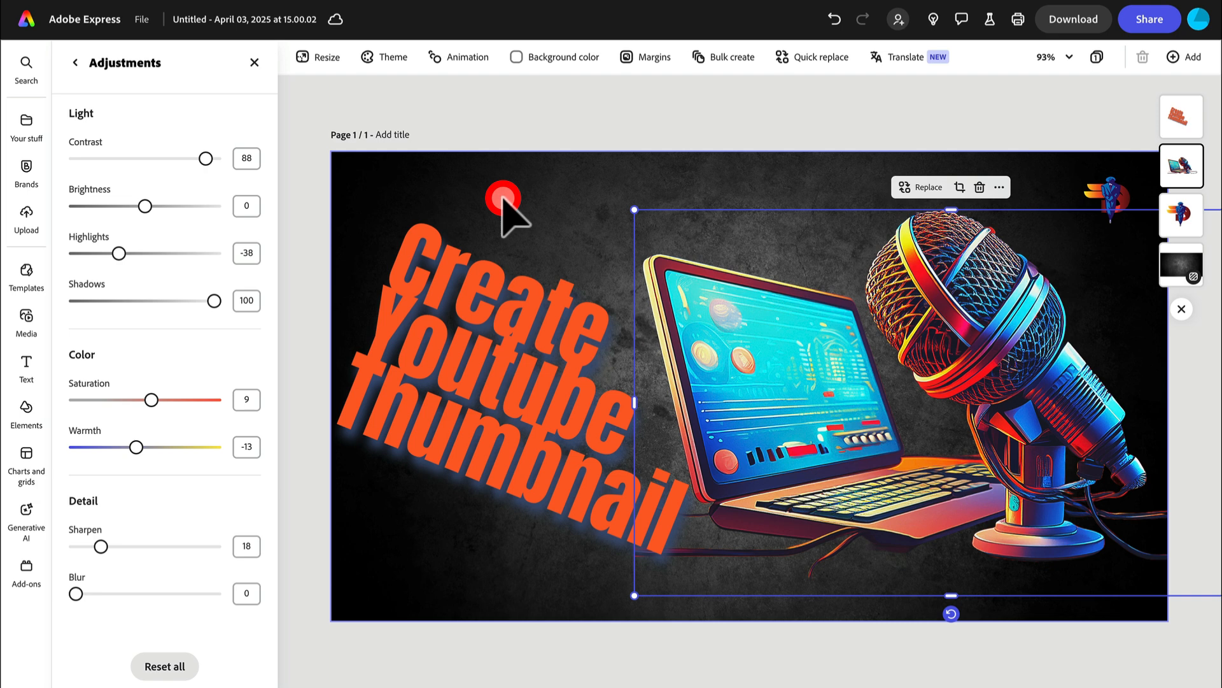
Move the tilted title down and slightly right, and reduce its clockwise tilt a little.
{"action": "left_click", "coordinate": [504, 335]}
{"action": "left_click_drag", "start_coordinate": [503, 345], "coordinate": [535, 391]}
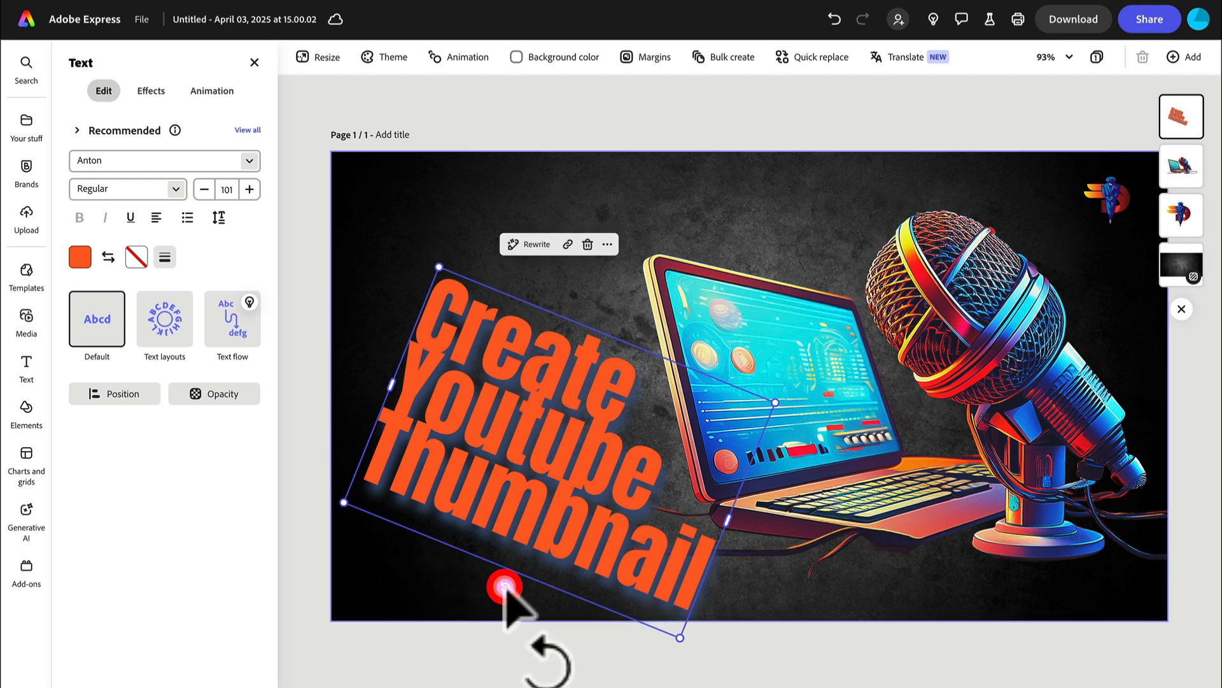
{"action": "mouse_move", "coordinate": [503, 586]}
{"action": "left_mouse_down"}
{"action": "mouse_move", "coordinate": [537, 590]}
{"action": "mouse_move", "coordinate": [508, 584]}
{"action": "mouse_move", "coordinate": [500, 565]}
{"action": "mouse_move", "coordinate": [518, 577]}
{"action": "left_mouse_up"}
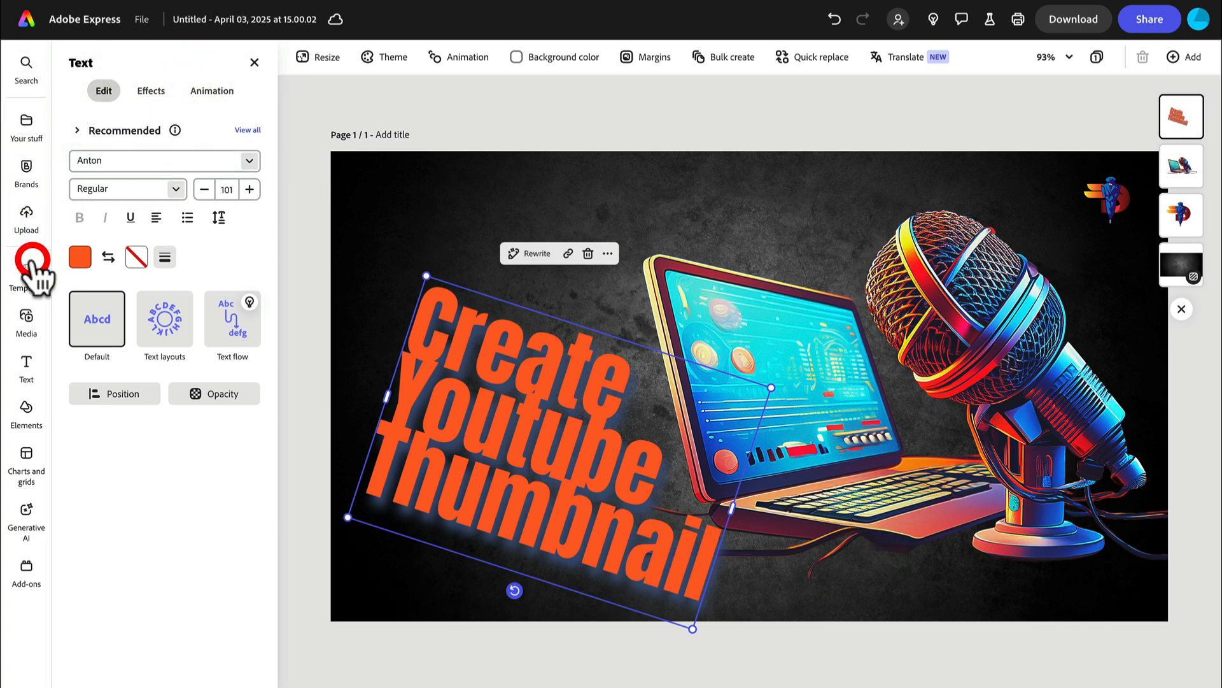
Upload the SteppersExpress photo of the pointing man in a hoodie from the wirecastsnapshot folder onto the page.
{"action": "left_click", "coordinate": [26, 320]}
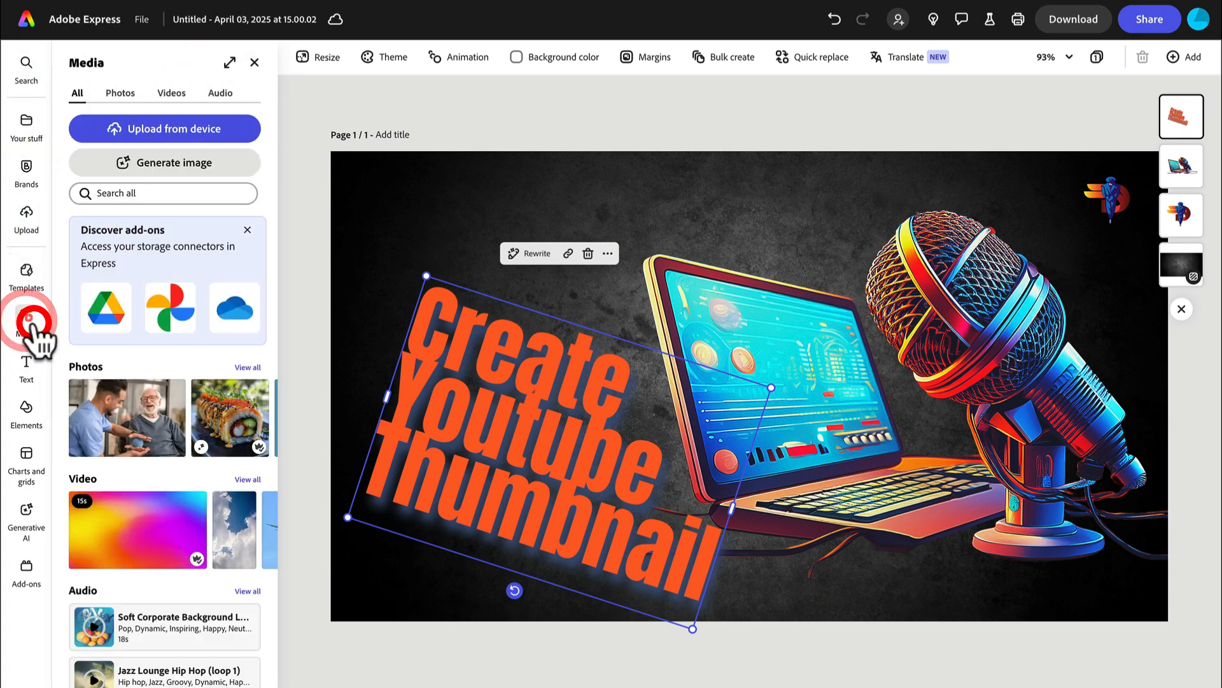
{"action": "left_click", "coordinate": [184, 125]}
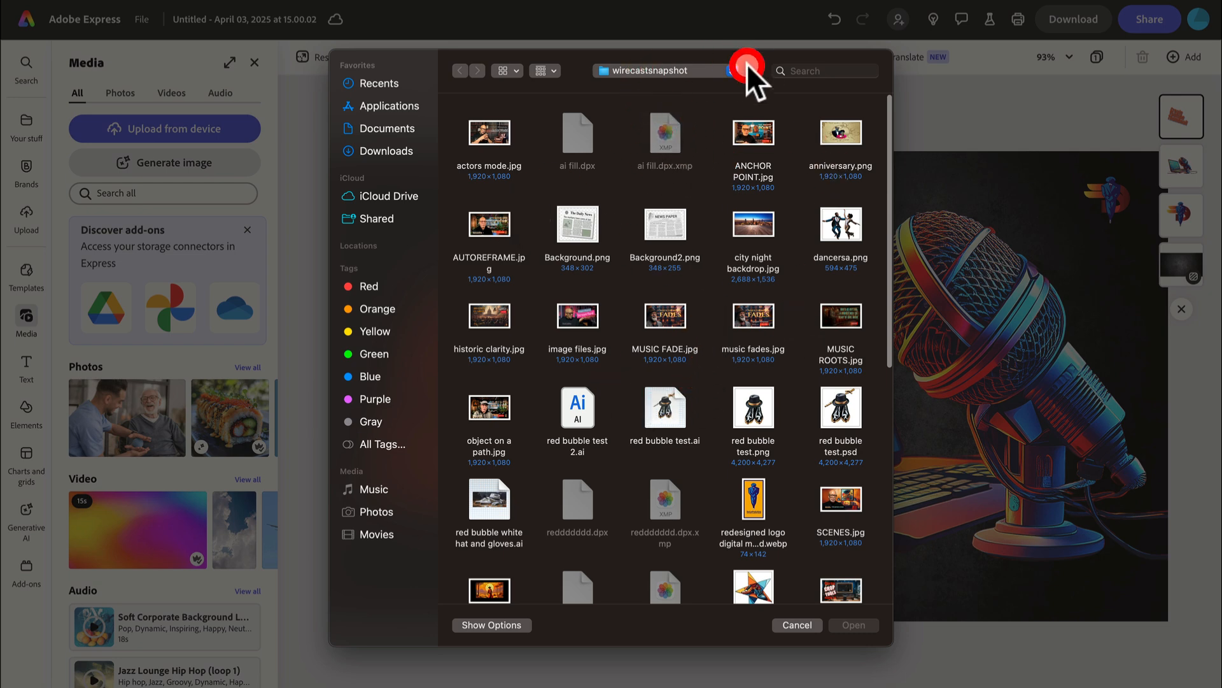
{"action": "scroll", "coordinate": [647, 305], "scroll_direction": "down", "scroll_amount": 6}
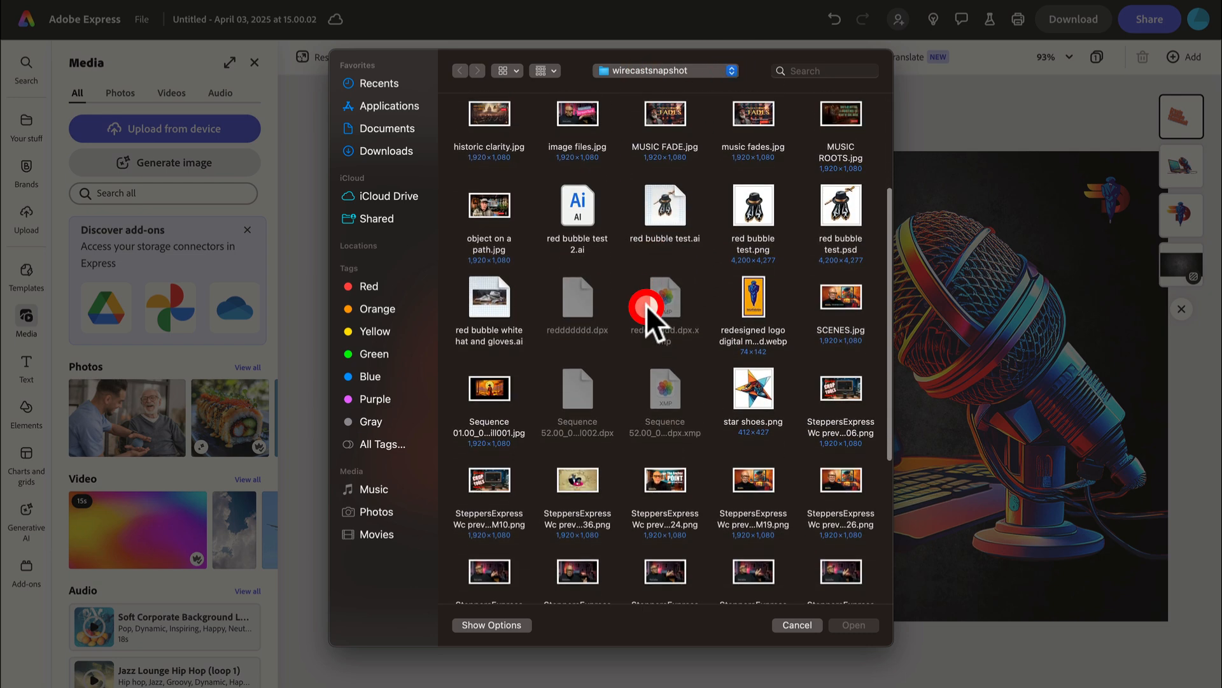
{"action": "scroll", "coordinate": [647, 305], "scroll_direction": "down", "scroll_amount": 3}
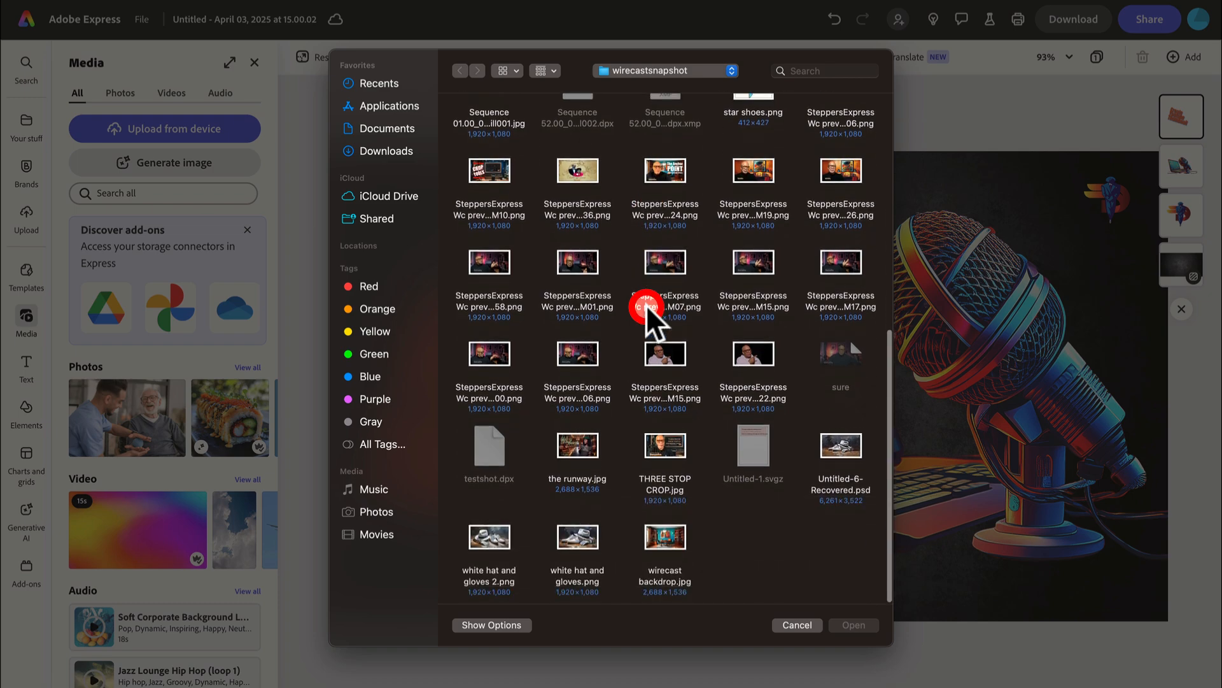
{"action": "left_click", "coordinate": [696, 371]}
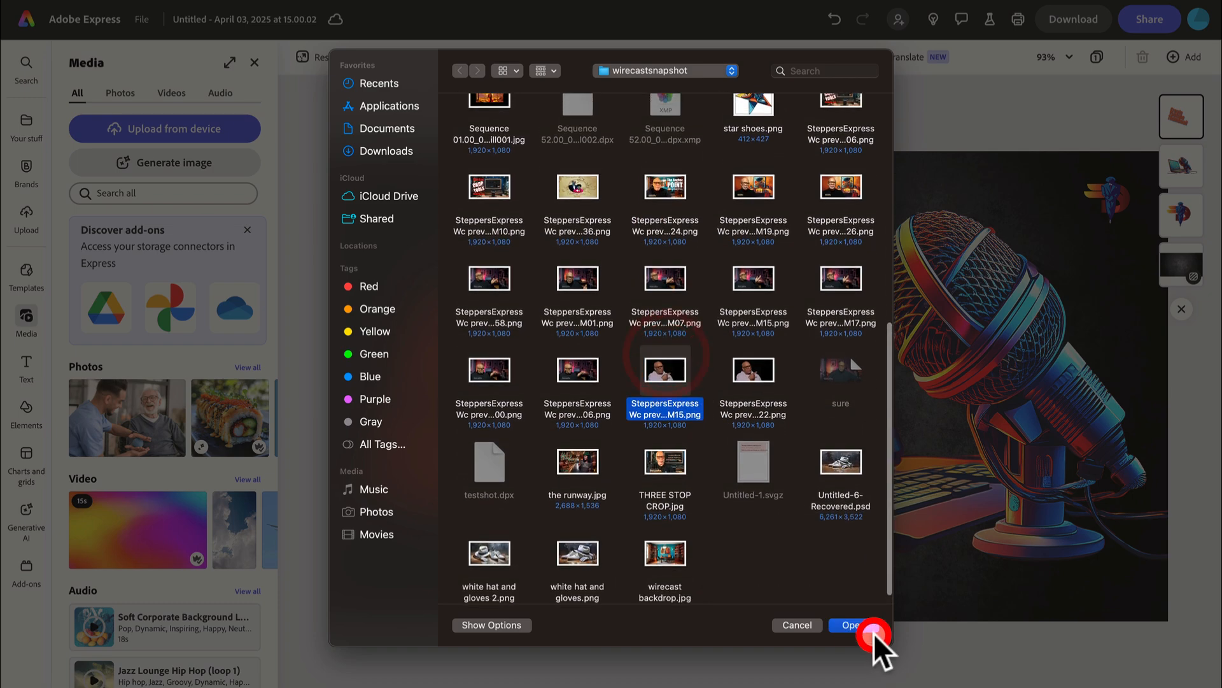
{"action": "left_click", "coordinate": [859, 622]}
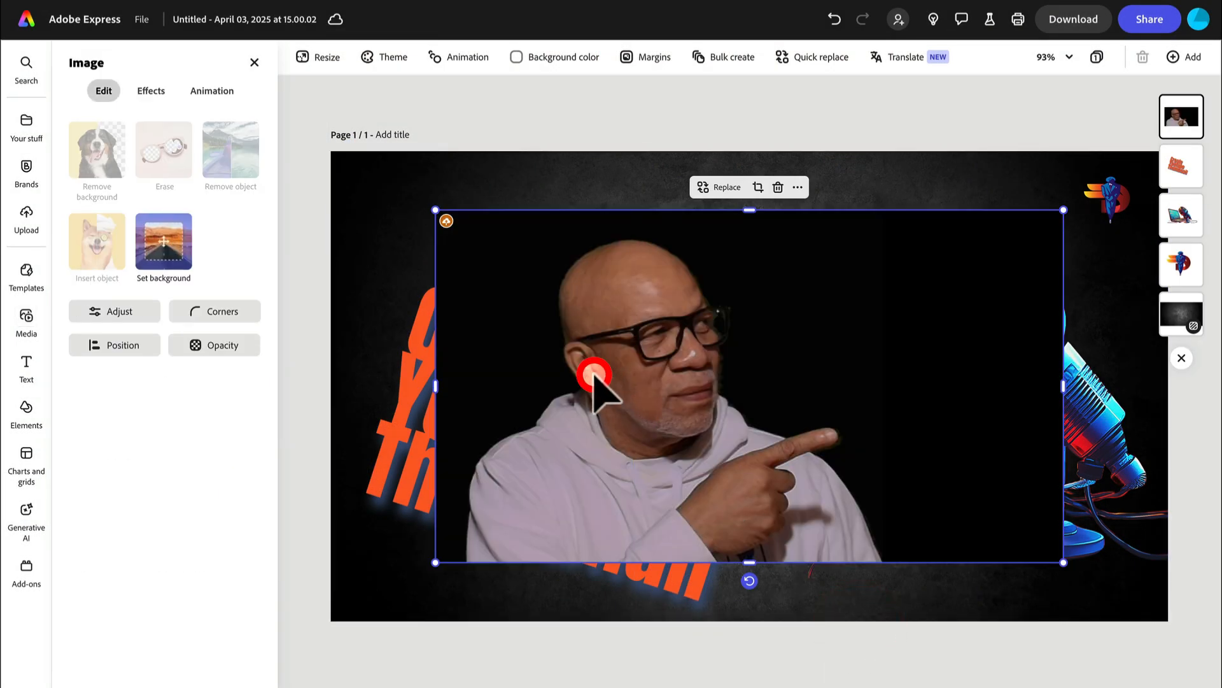
Remove the background from the man's photo and place the cutout in the lower-left corner of the page.
{"action": "left_click", "coordinate": [110, 144]}
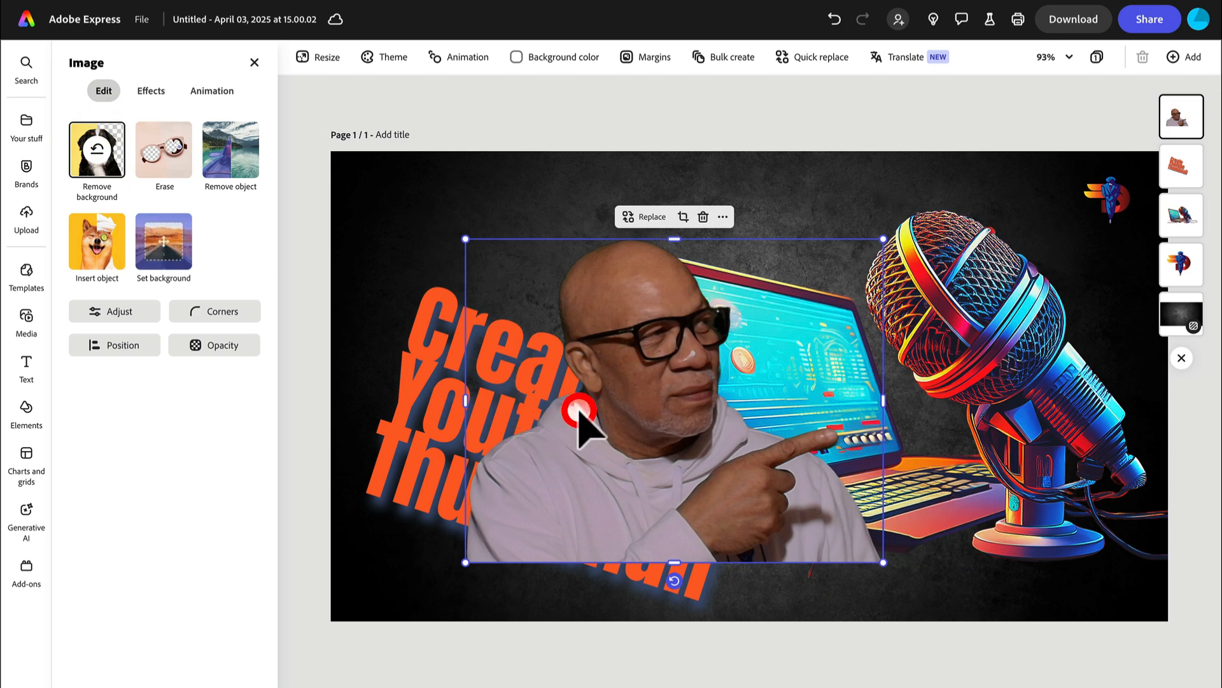
{"action": "left_click_drag", "start_coordinate": [578, 411], "coordinate": [452, 473]}
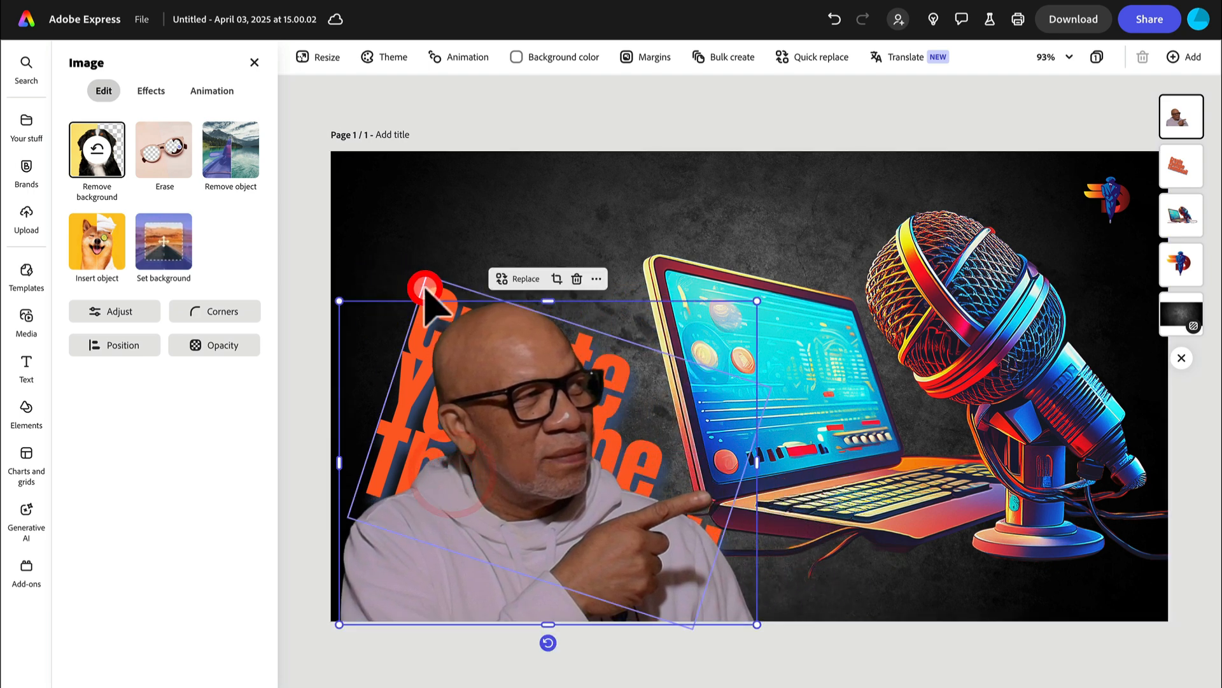
Move the title to the upper-left area above the man, shrink it to font size 87 and rotate it almost level.
{"action": "left_click", "coordinate": [422, 286]}
{"action": "left_click_drag", "start_coordinate": [423, 285], "coordinate": [430, 162]}
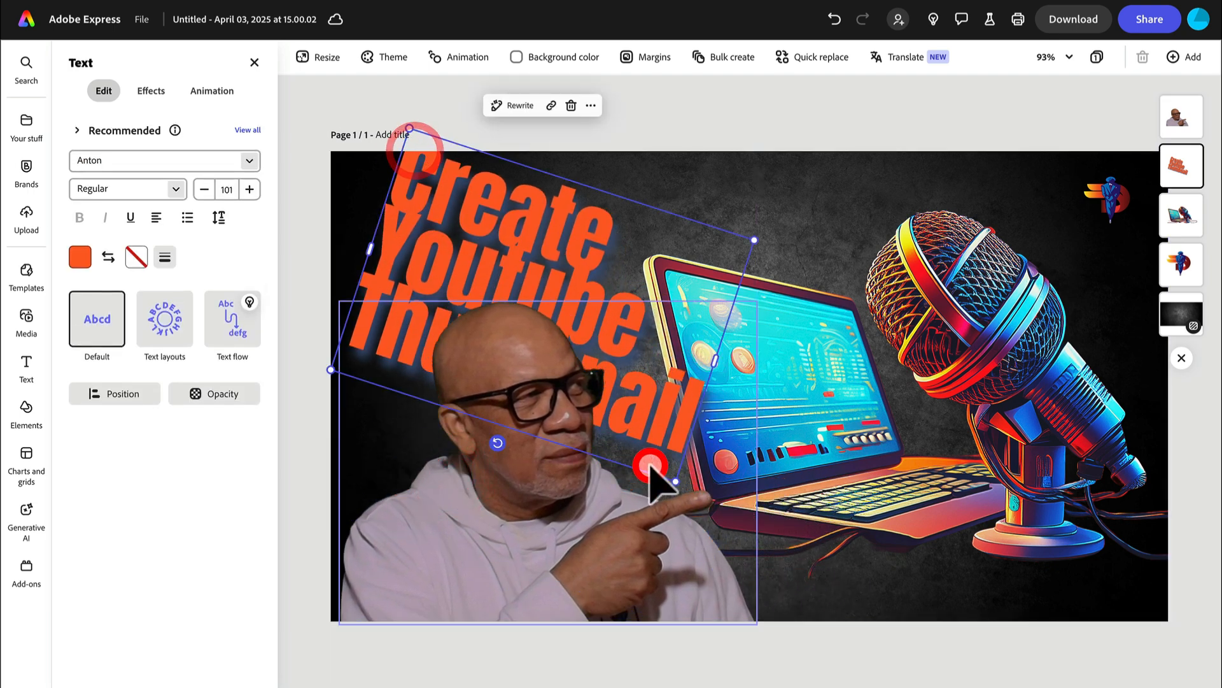
{"action": "left_click_drag", "start_coordinate": [673, 483], "coordinate": [662, 421]}
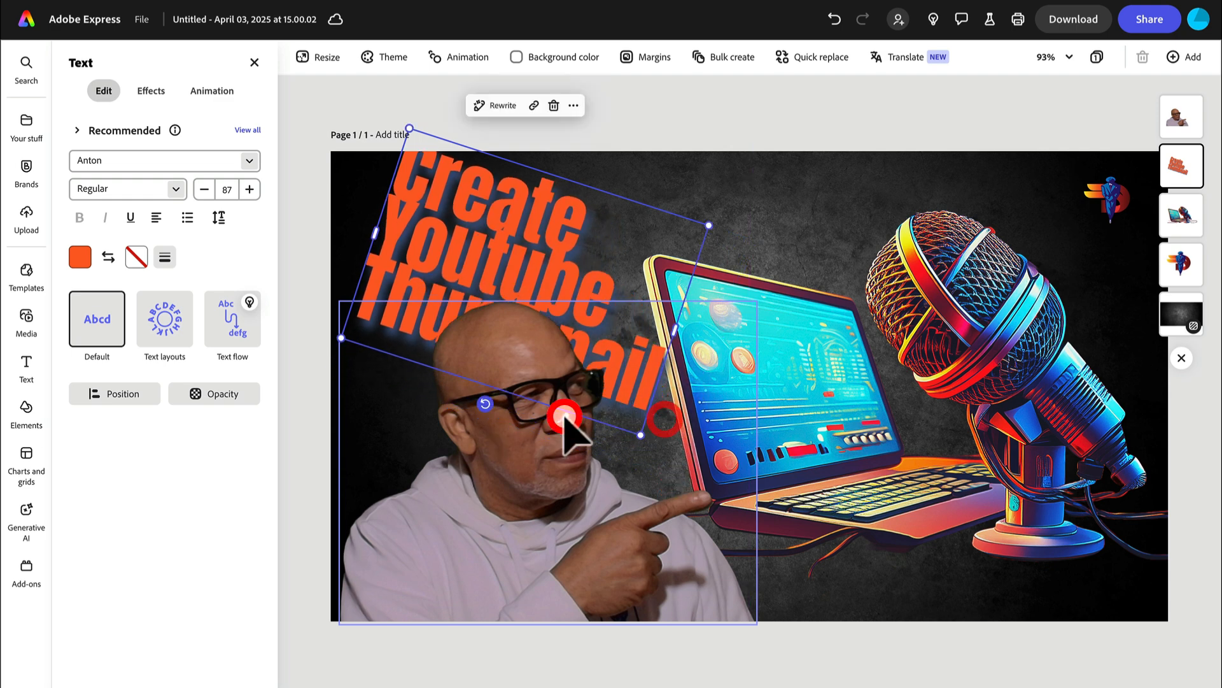
{"action": "left_click_drag", "start_coordinate": [486, 409], "coordinate": [524, 400]}
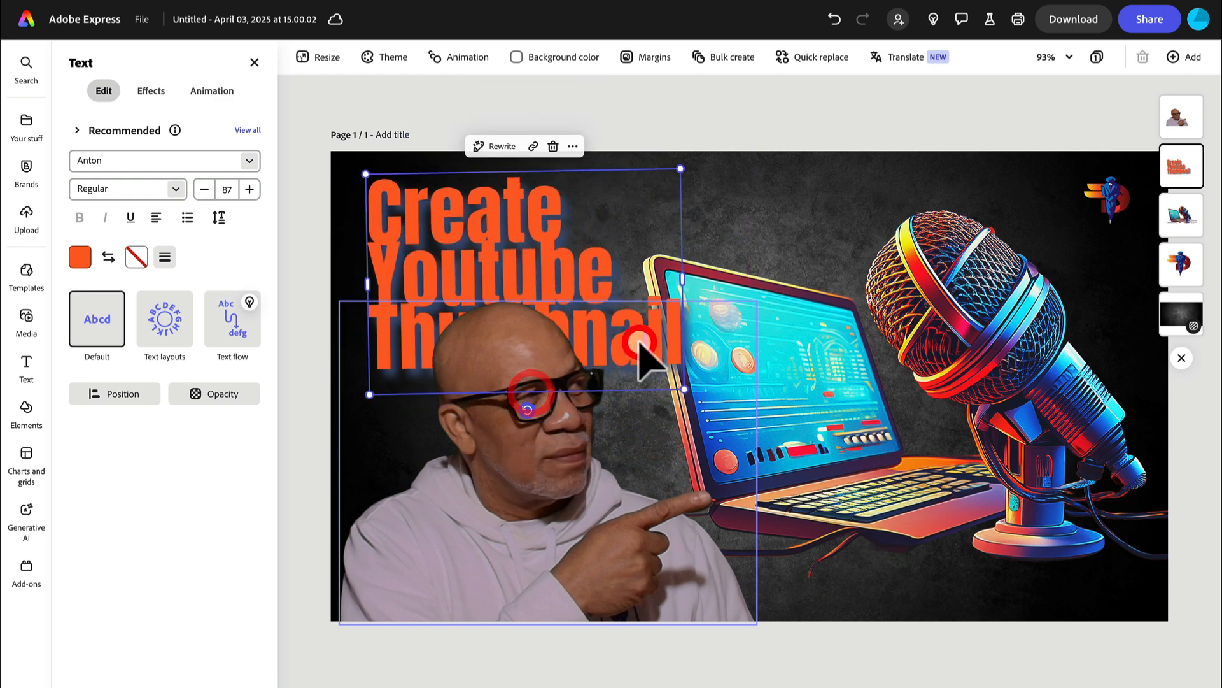
Reposition the title slightly up and left within the page's upper-left area above the man.
{"action": "left_click_drag", "start_coordinate": [643, 338], "coordinate": [645, 353]}
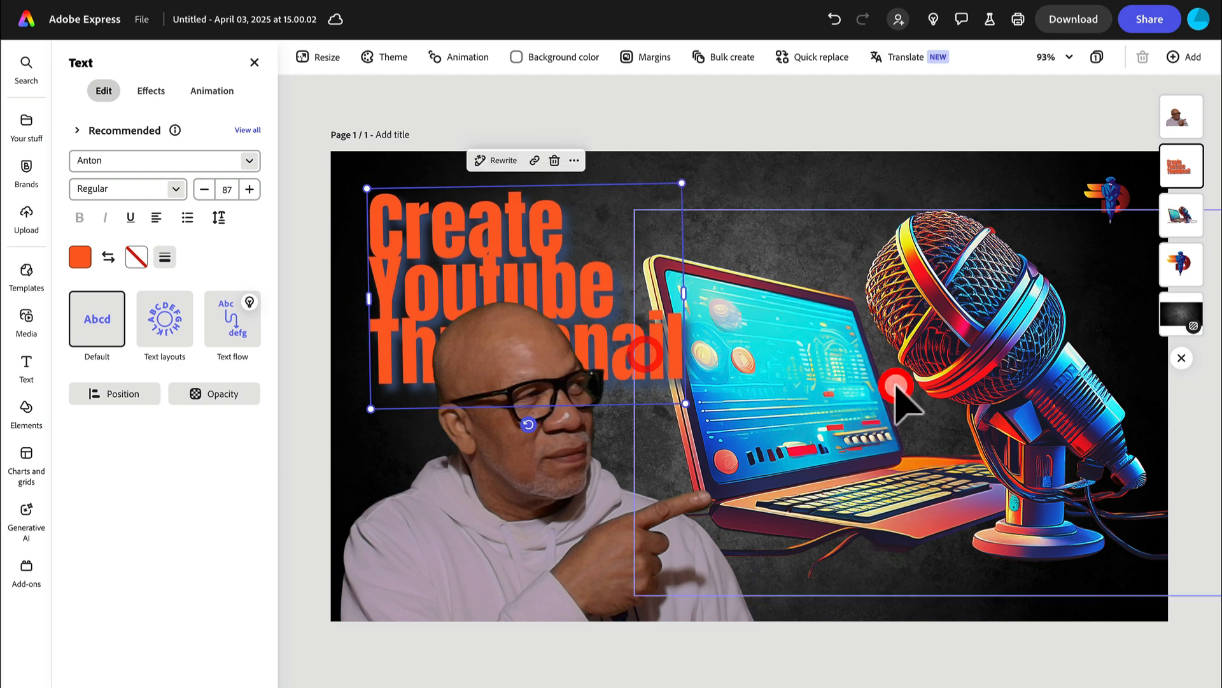
{"action": "left_click_drag", "start_coordinate": [494, 245], "coordinate": [479, 233]}
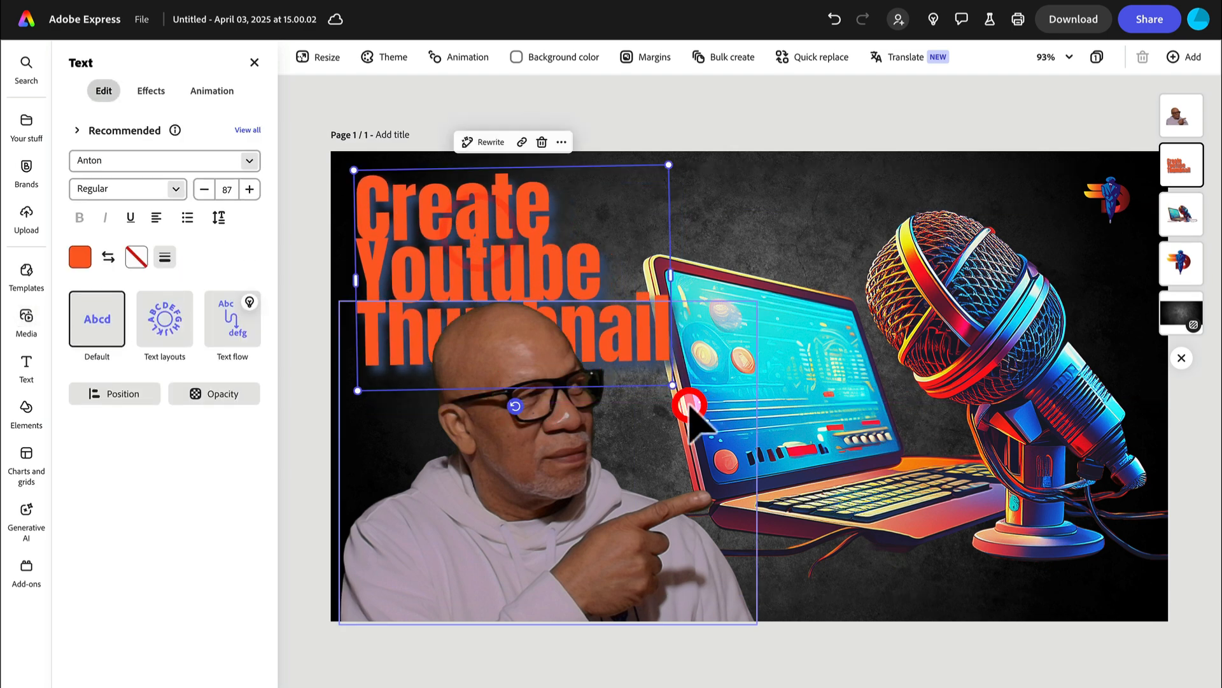
Adjust the light on the man's photo: contrast 65, brightness 35, highlights -14 and shadows -89.
{"action": "left_click", "coordinate": [482, 519]}
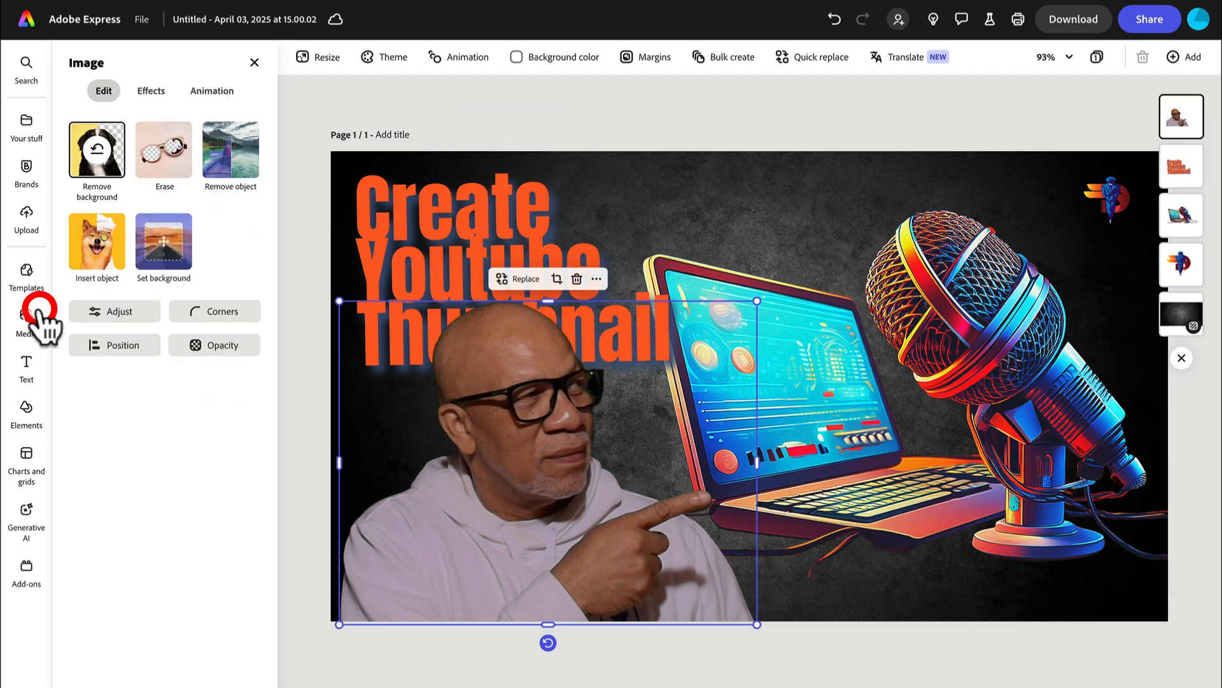
{"action": "left_click", "coordinate": [118, 312]}
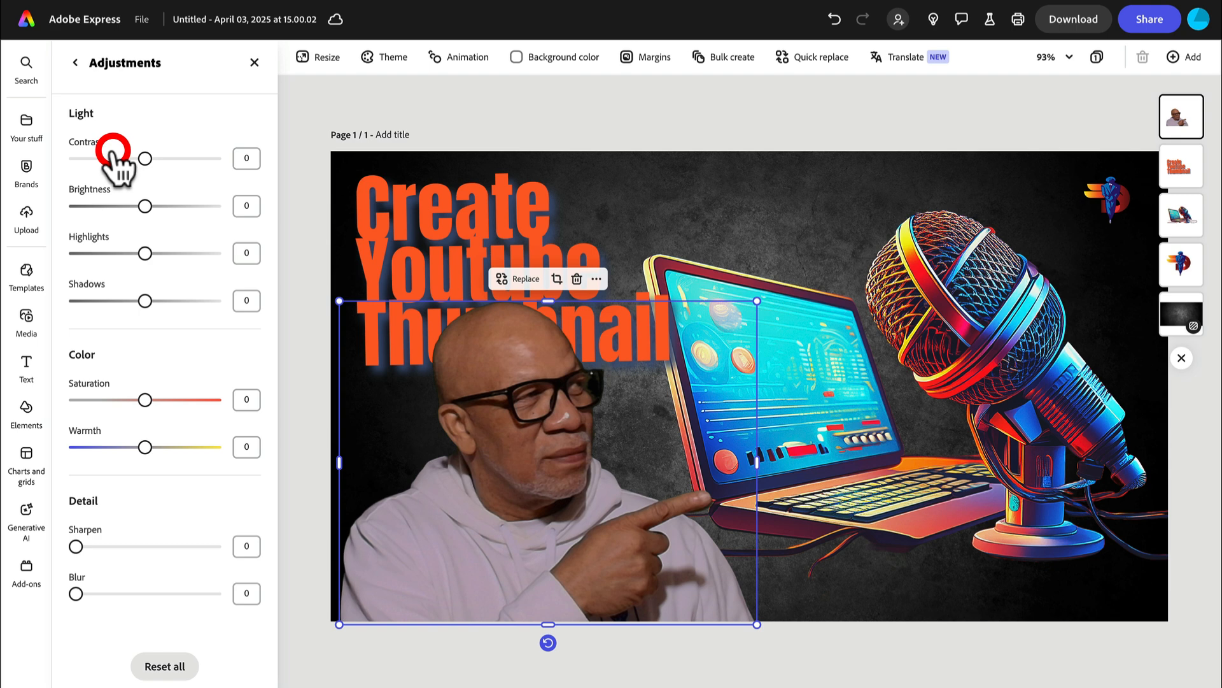
{"action": "left_click_drag", "start_coordinate": [159, 155], "coordinate": [193, 160]}
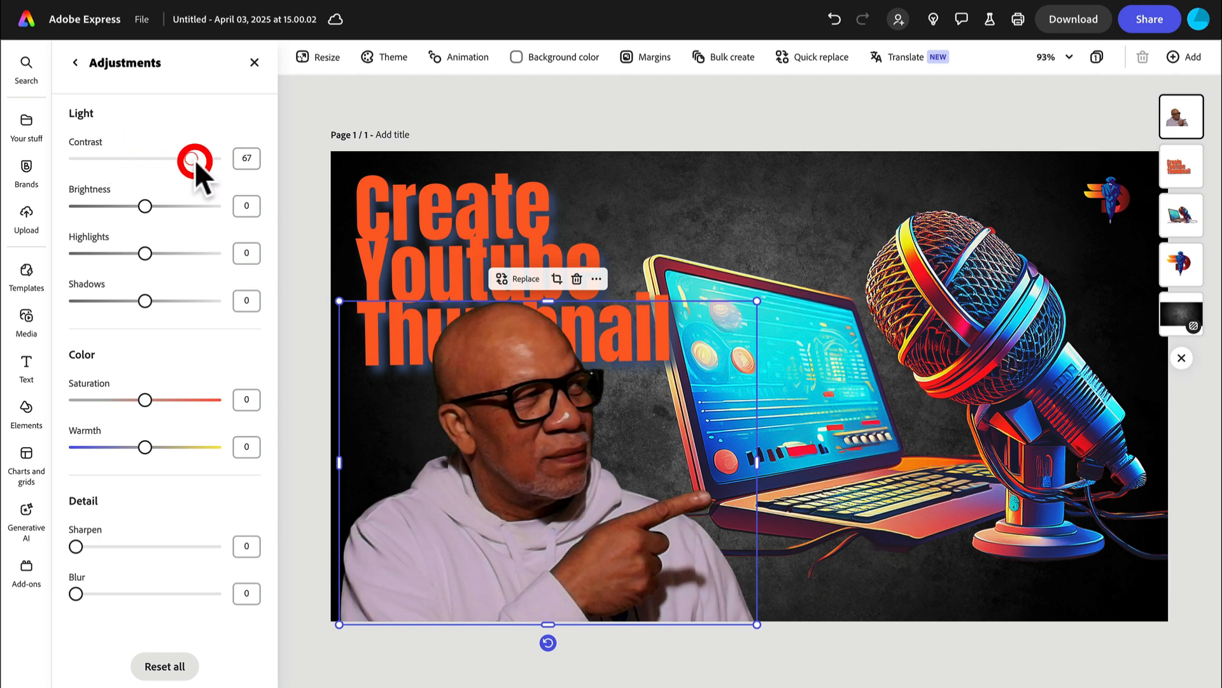
{"action": "left_click", "coordinate": [145, 205]}
{"action": "left_click_drag", "start_coordinate": [147, 203], "coordinate": [171, 202]}
{"action": "mouse_move", "coordinate": [146, 253]}
{"action": "left_mouse_down"}
{"action": "mouse_move", "coordinate": [183, 250]}
{"action": "mouse_move", "coordinate": [56, 249]}
{"action": "mouse_move", "coordinate": [134, 250]}
{"action": "left_mouse_up"}
{"action": "left_click_drag", "start_coordinate": [145, 301], "coordinate": [76, 294]}
Adjust the color of the man's photo to saturation 42 and warmth 17.
{"action": "mouse_move", "coordinate": [145, 399]}
{"action": "left_mouse_down"}
{"action": "mouse_move", "coordinate": [174, 397]}
{"action": "mouse_move", "coordinate": [143, 397]}
{"action": "mouse_move", "coordinate": [156, 399]}
{"action": "left_mouse_up"}
{"action": "mouse_move", "coordinate": [146, 447]}
{"action": "left_mouse_down"}
{"action": "mouse_move", "coordinate": [177, 444]}
{"action": "mouse_move", "coordinate": [156, 446]}
{"action": "left_mouse_up"}
{"action": "mouse_move", "coordinate": [156, 399]}
{"action": "left_mouse_down"}
{"action": "mouse_move", "coordinate": [110, 402]}
{"action": "mouse_move", "coordinate": [177, 400]}
{"action": "left_mouse_up"}
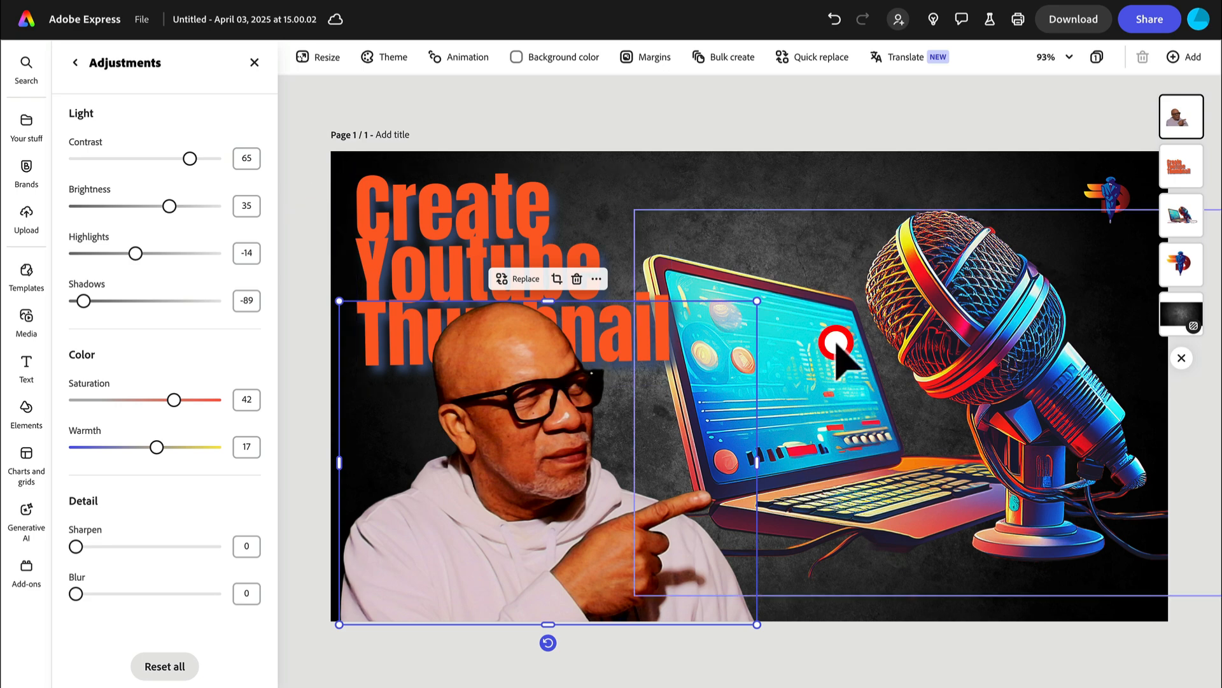
Slightly enlarge the laptop and microphone image, extending it down and left toward the man's pointing hand.
{"action": "left_click", "coordinate": [885, 471]}
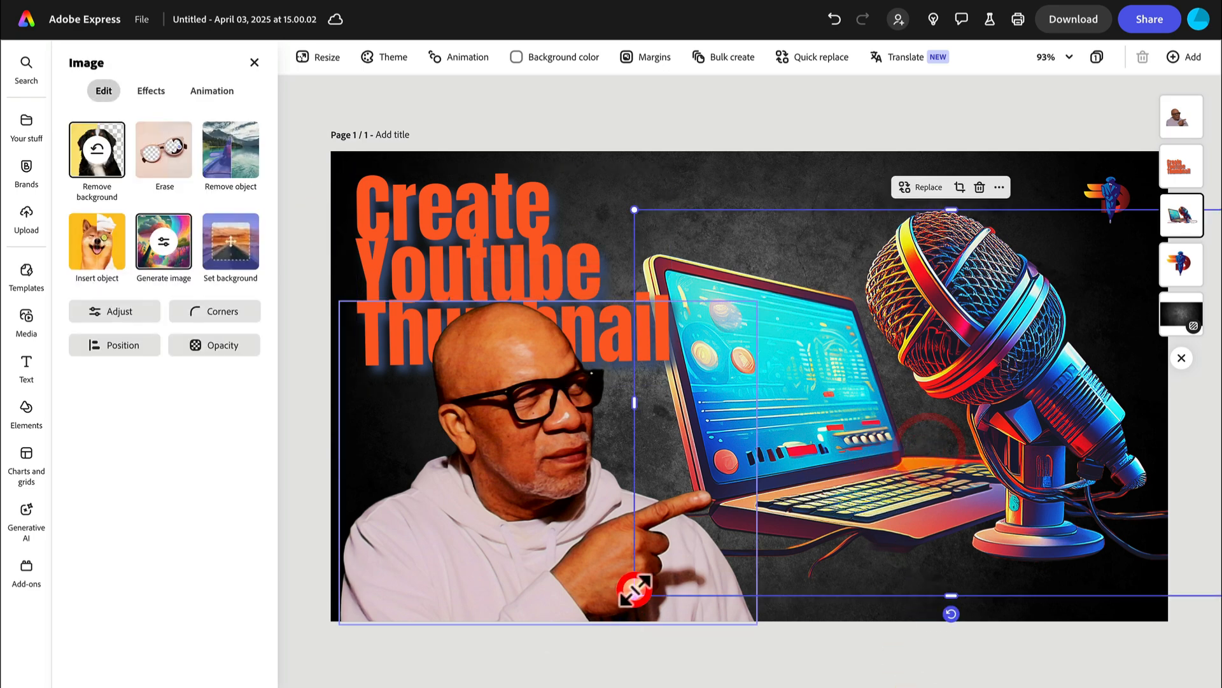
{"action": "left_click_drag", "start_coordinate": [635, 593], "coordinate": [622, 631]}
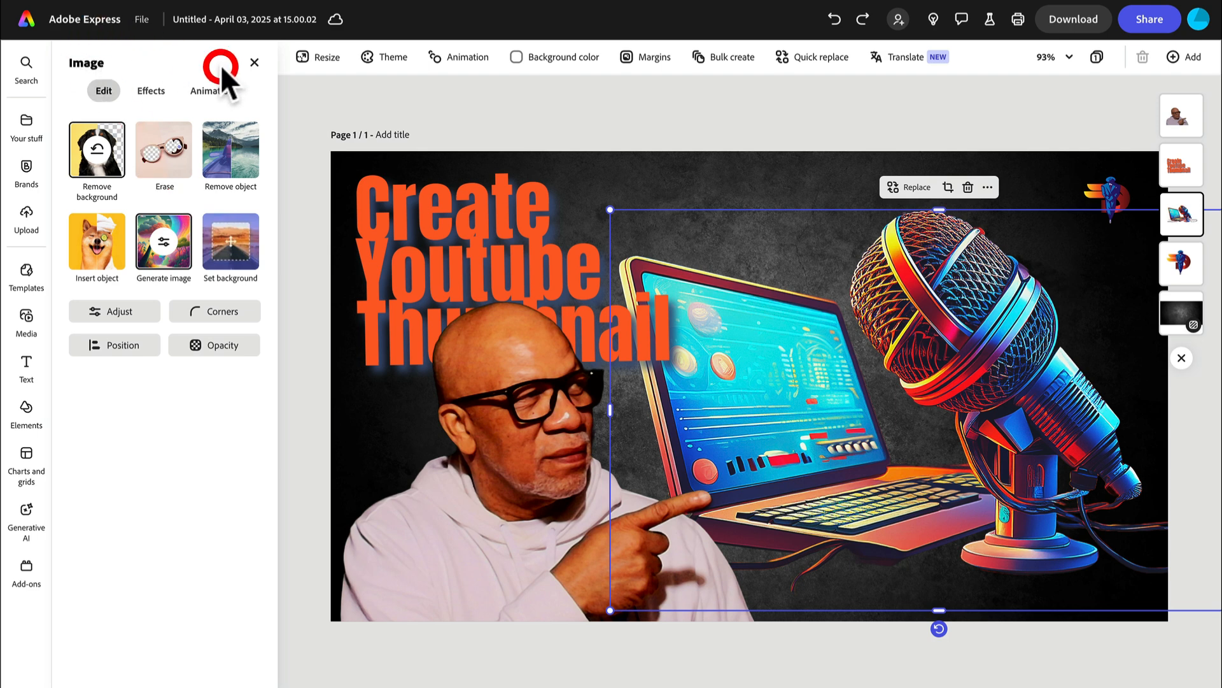
{"action": "left_click", "coordinate": [254, 62]}
{"action": "left_click", "coordinate": [148, 193]}
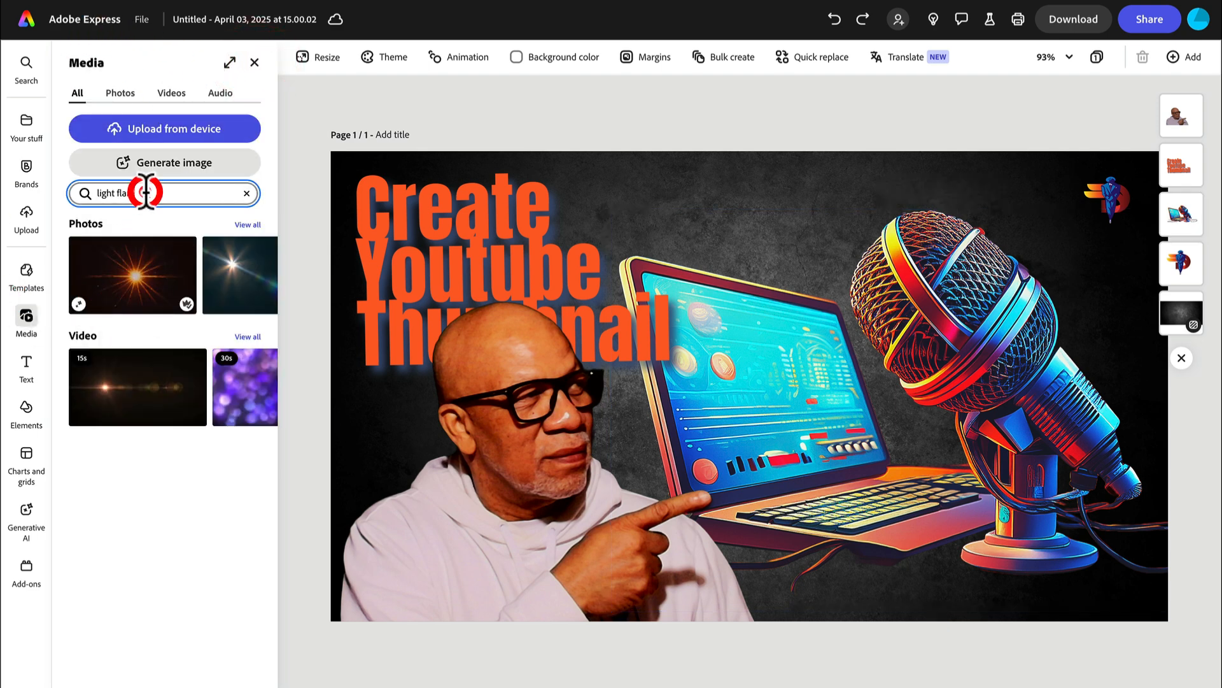
{"action": "type", "text": "re"}
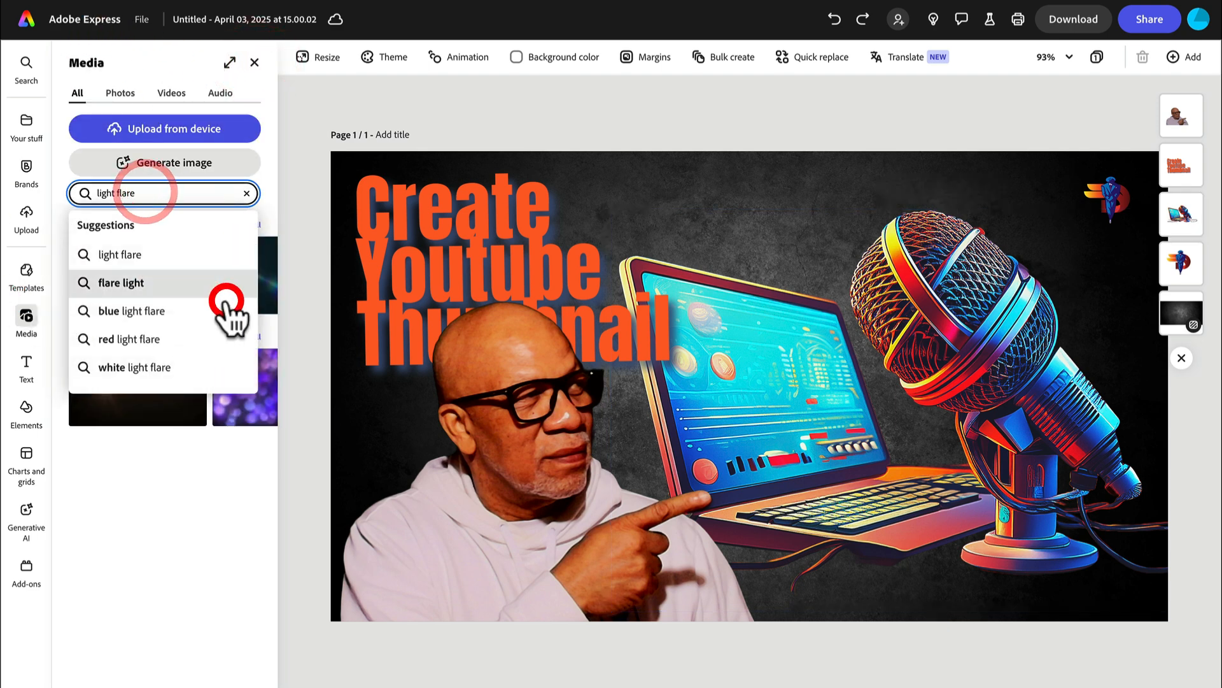
{"action": "left_click", "coordinate": [164, 456]}
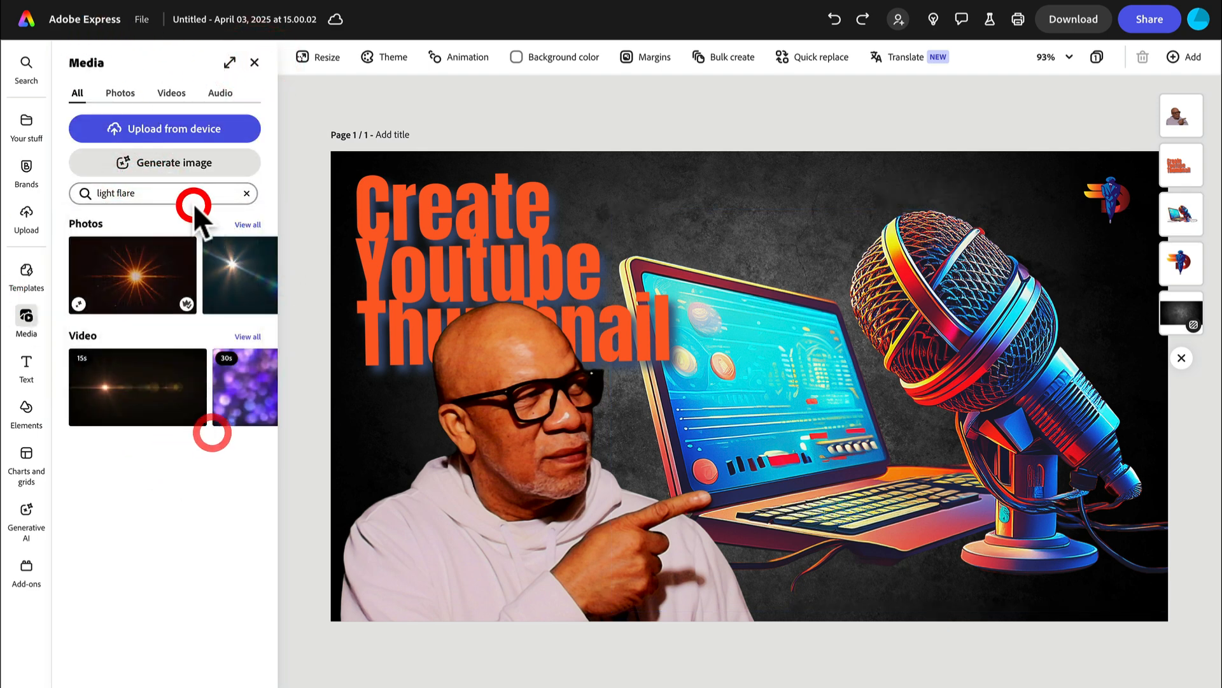
{"action": "left_click", "coordinate": [247, 194]}
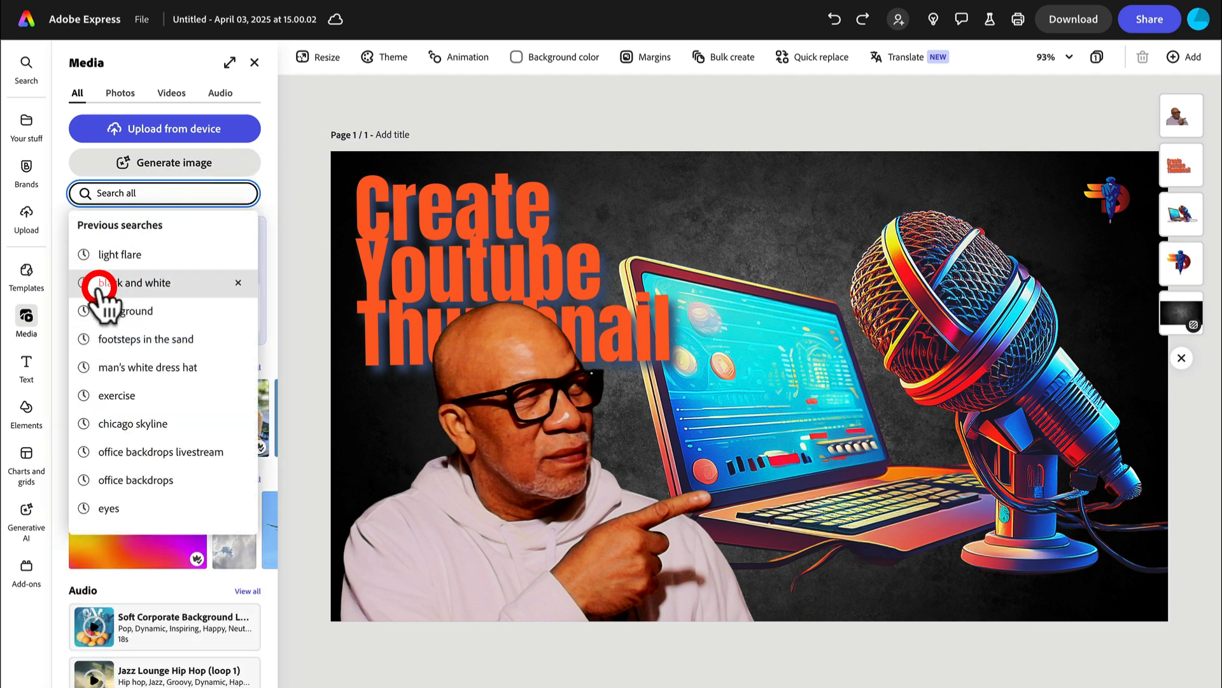
Search the media library for "light flare" and show all matching photos.
{"action": "left_click", "coordinate": [148, 193]}
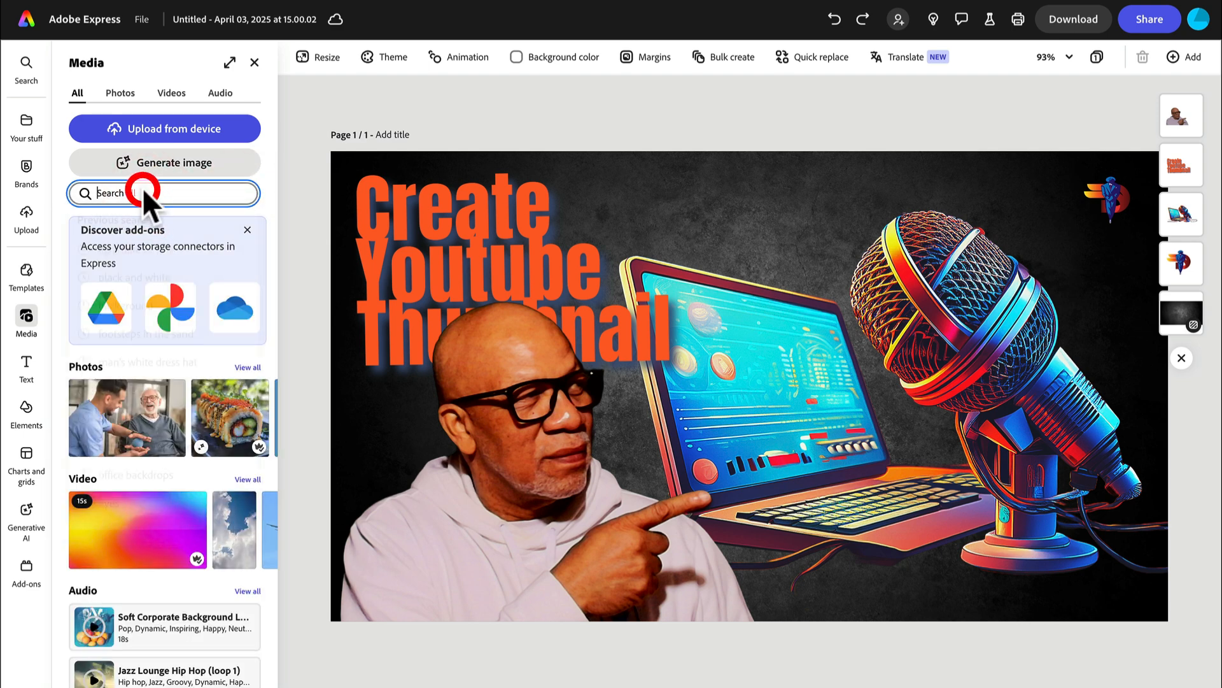
{"action": "left_click", "coordinate": [234, 198]}
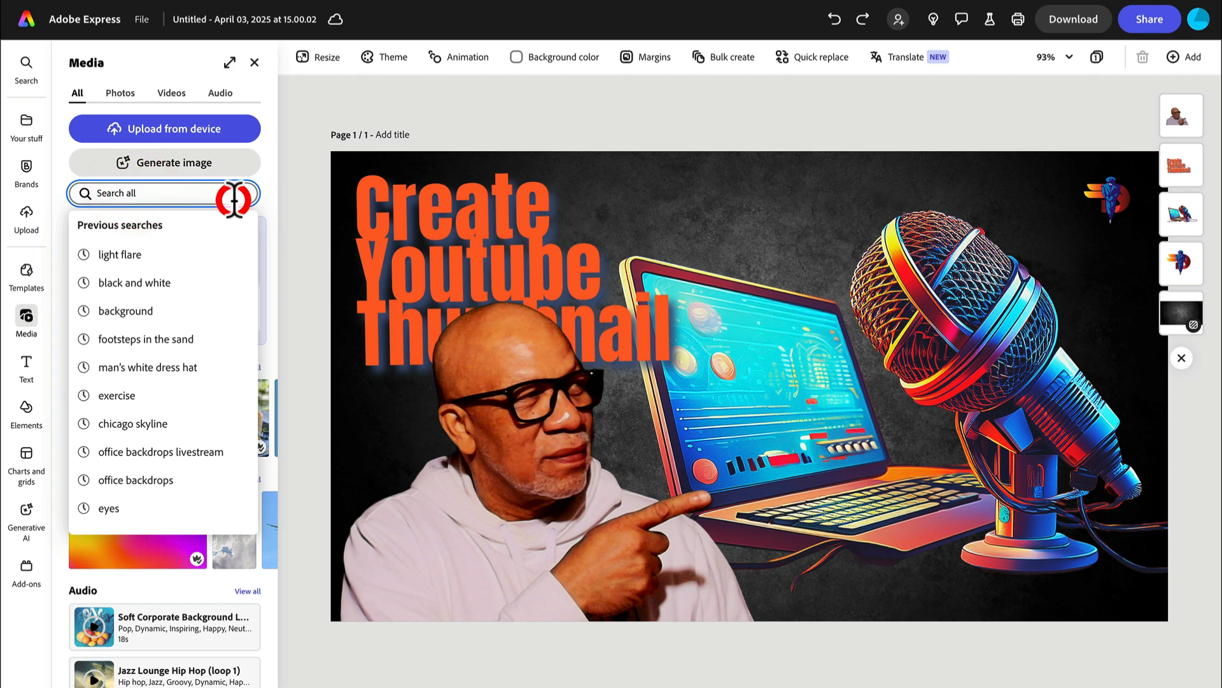
{"action": "type", "text": "light"}
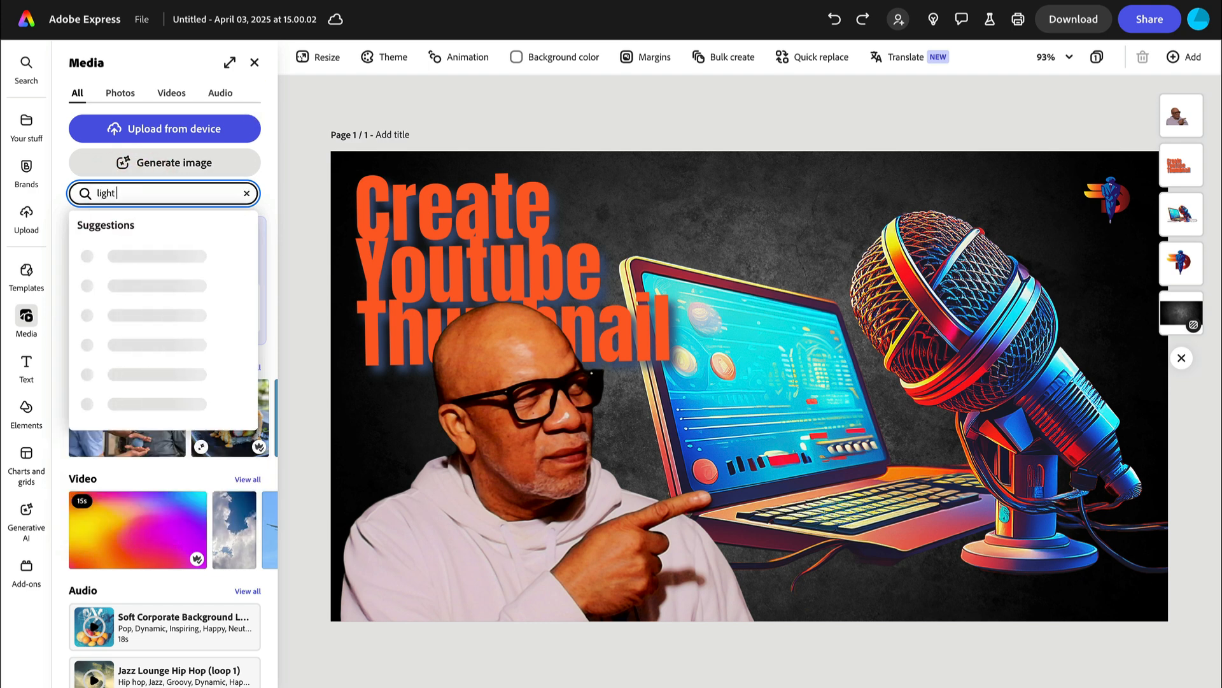
{"action": "type", "text": " flare"}
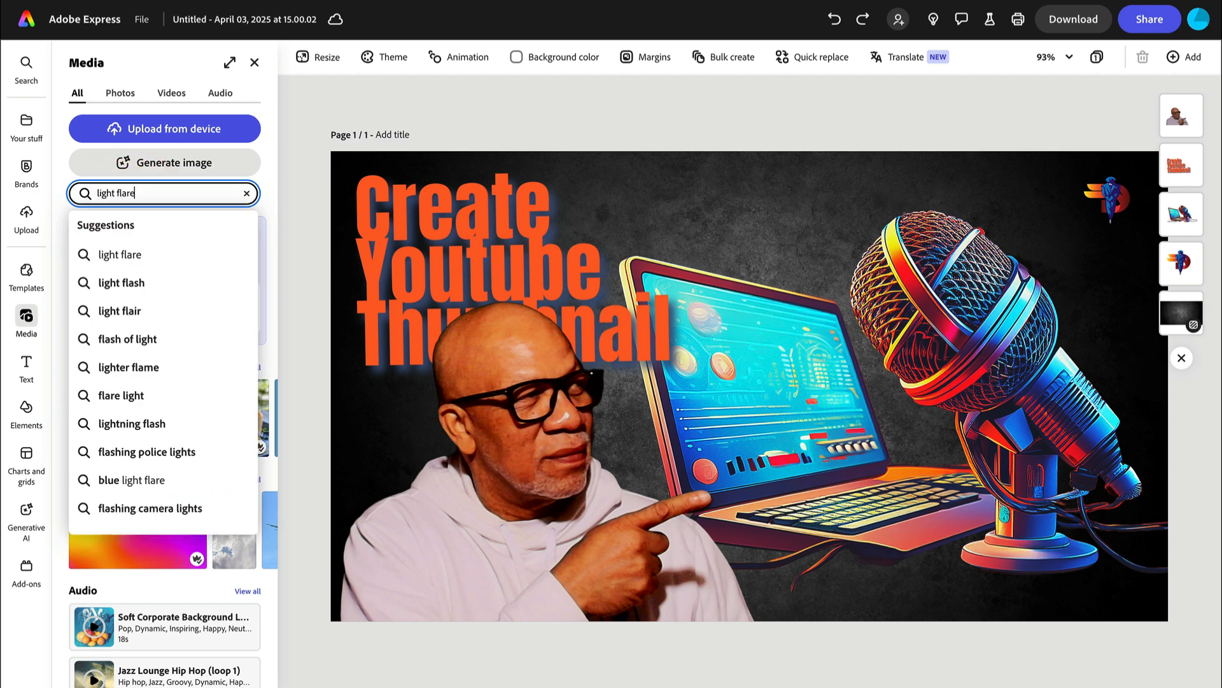
{"action": "left_click", "coordinate": [128, 256]}
{"action": "left_click", "coordinate": [246, 224]}
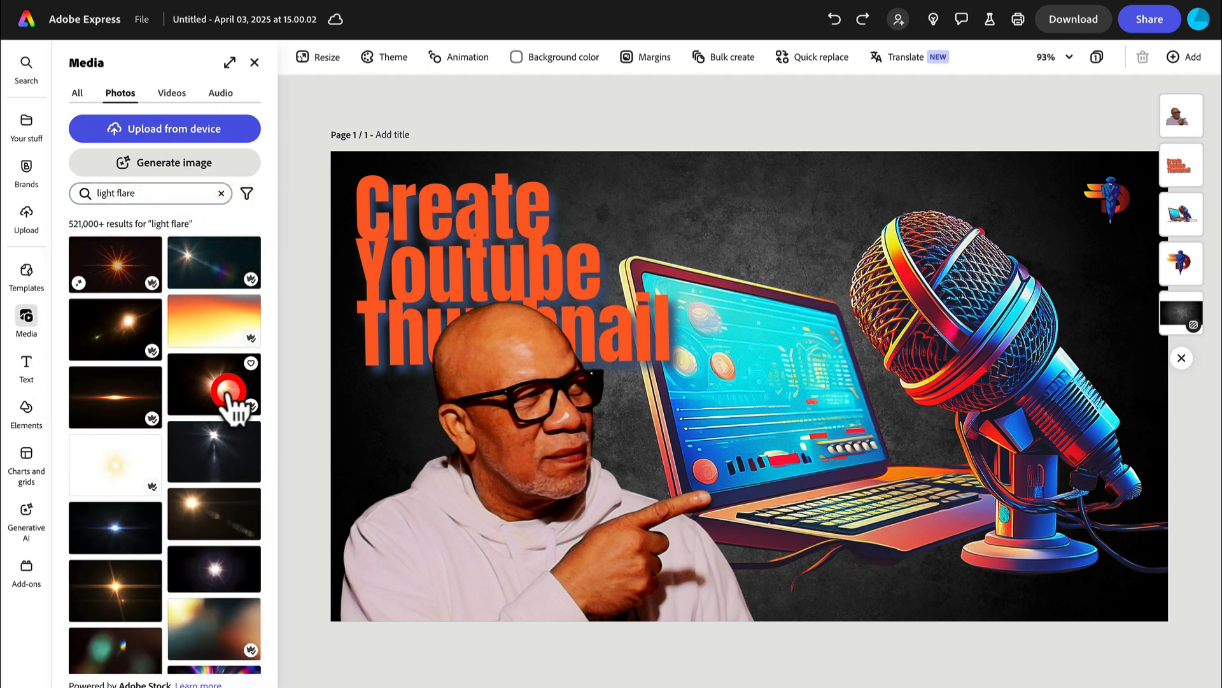
Add the golden starburst flare photo on black to the page and move it over the logo in the upper-right corner.
{"action": "left_click", "coordinate": [219, 386]}
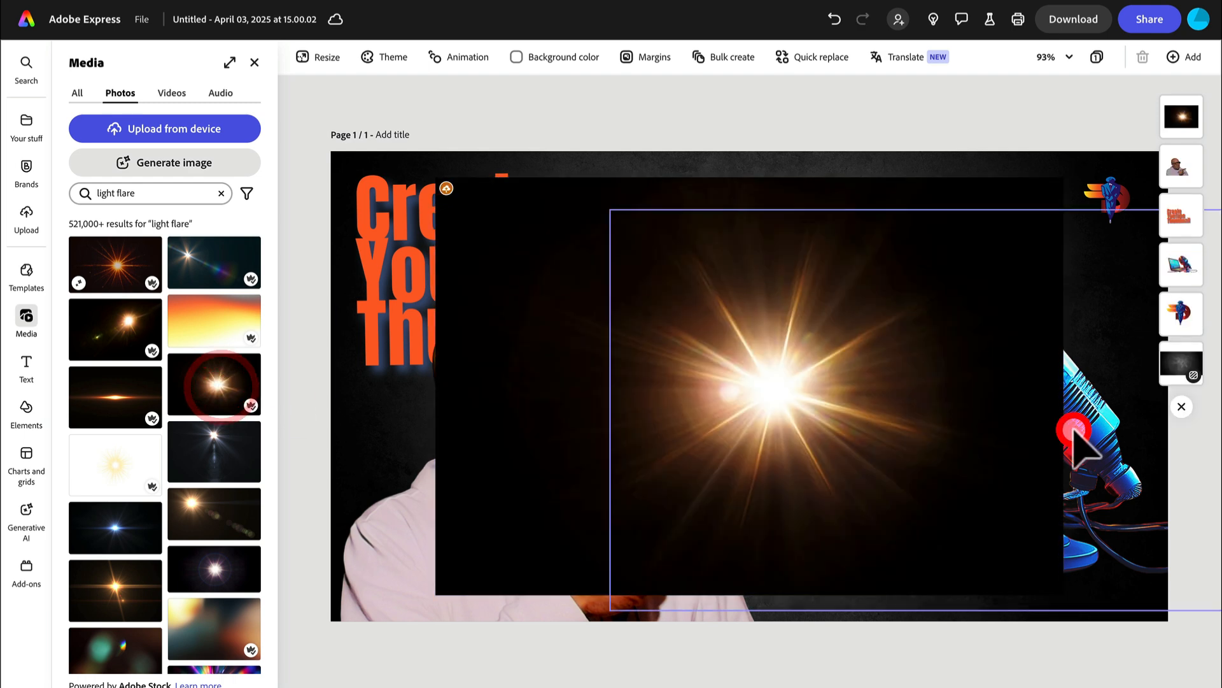
{"action": "left_click", "coordinate": [874, 382]}
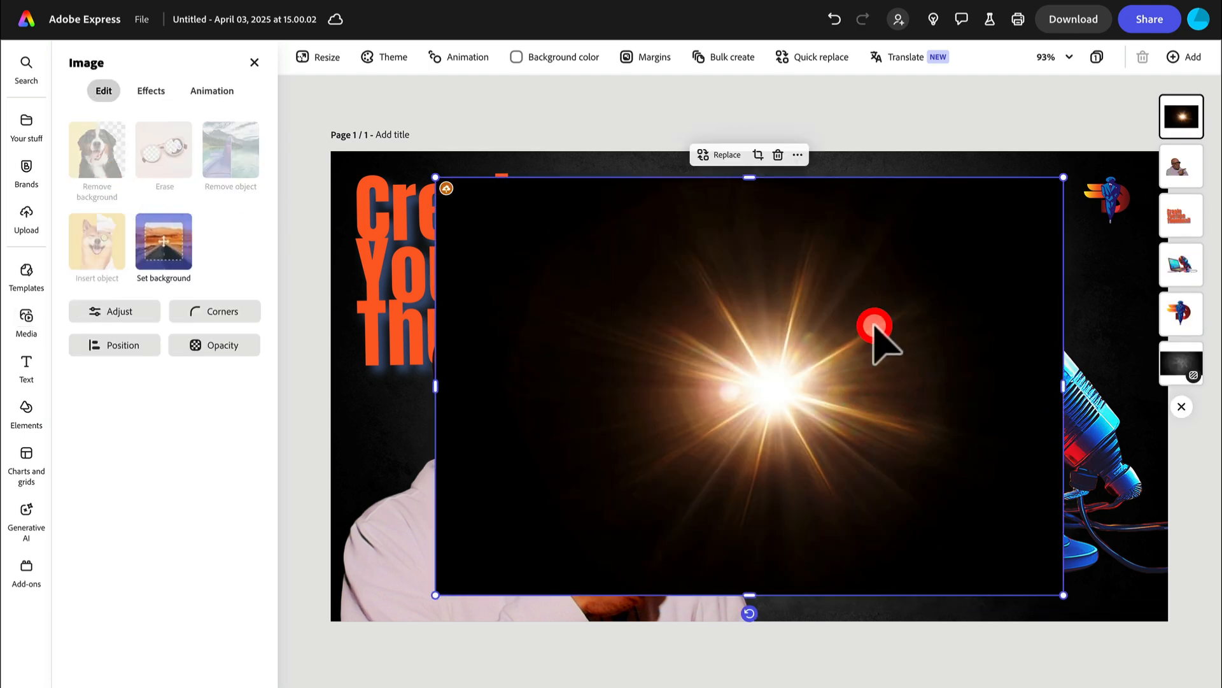
{"action": "left_click_drag", "start_coordinate": [821, 311], "coordinate": [1059, 169]}
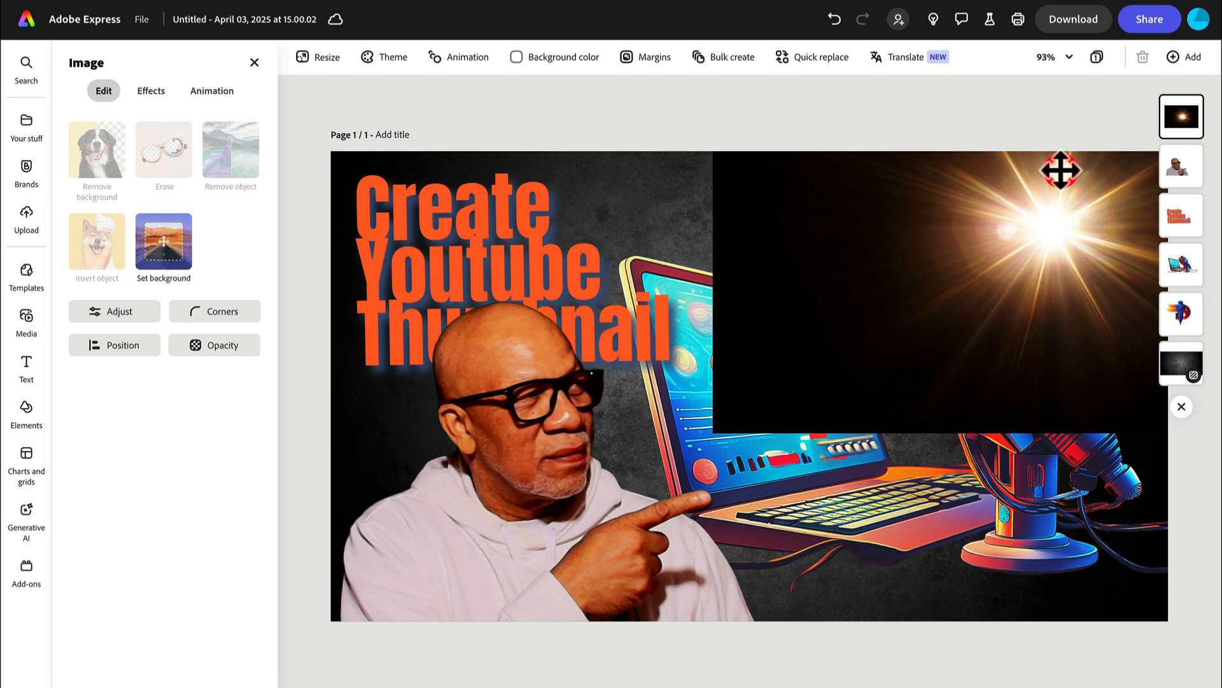
Try the Multiply blend on the flare image with its opacity set to 25%.
{"action": "left_click", "coordinate": [215, 346]}
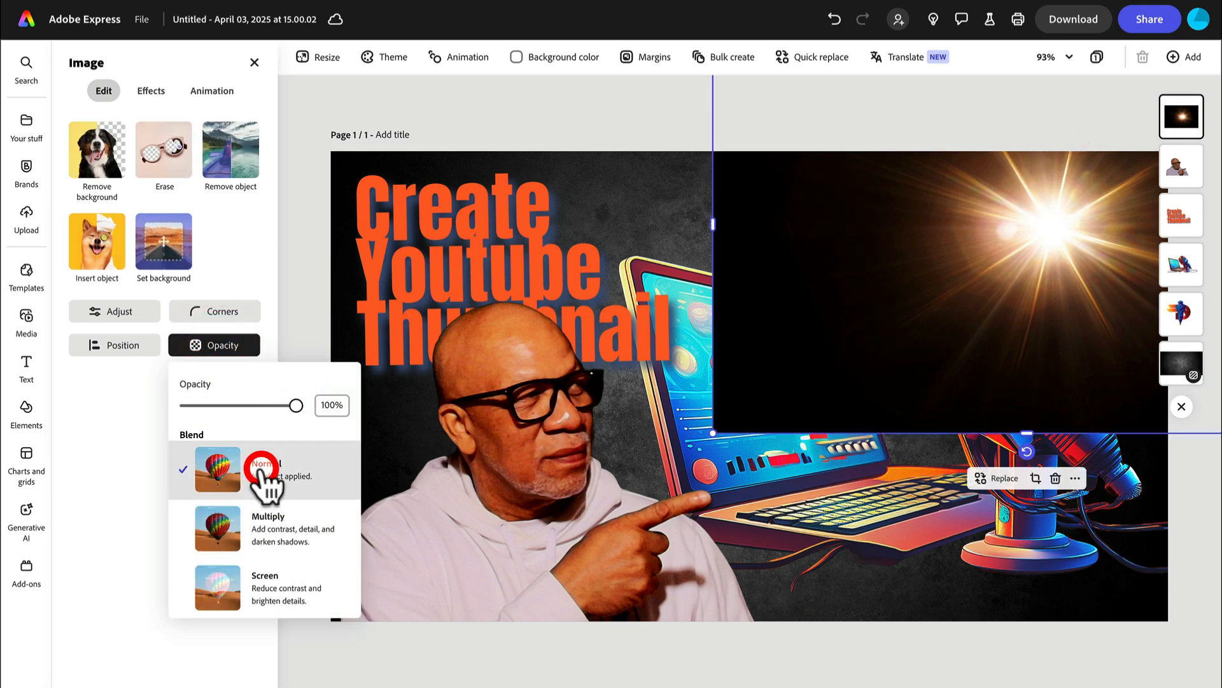
{"action": "left_click", "coordinate": [235, 535]}
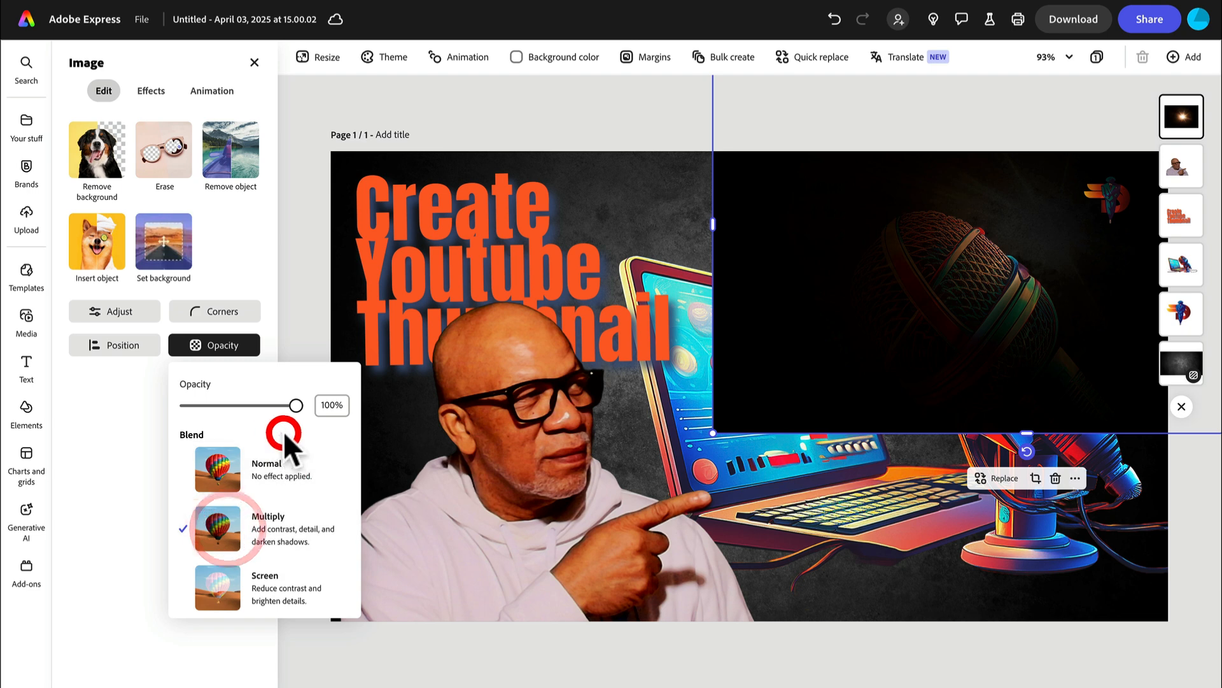
{"action": "left_click_drag", "start_coordinate": [286, 404], "coordinate": [214, 405]}
{"action": "left_click", "coordinate": [185, 532]}
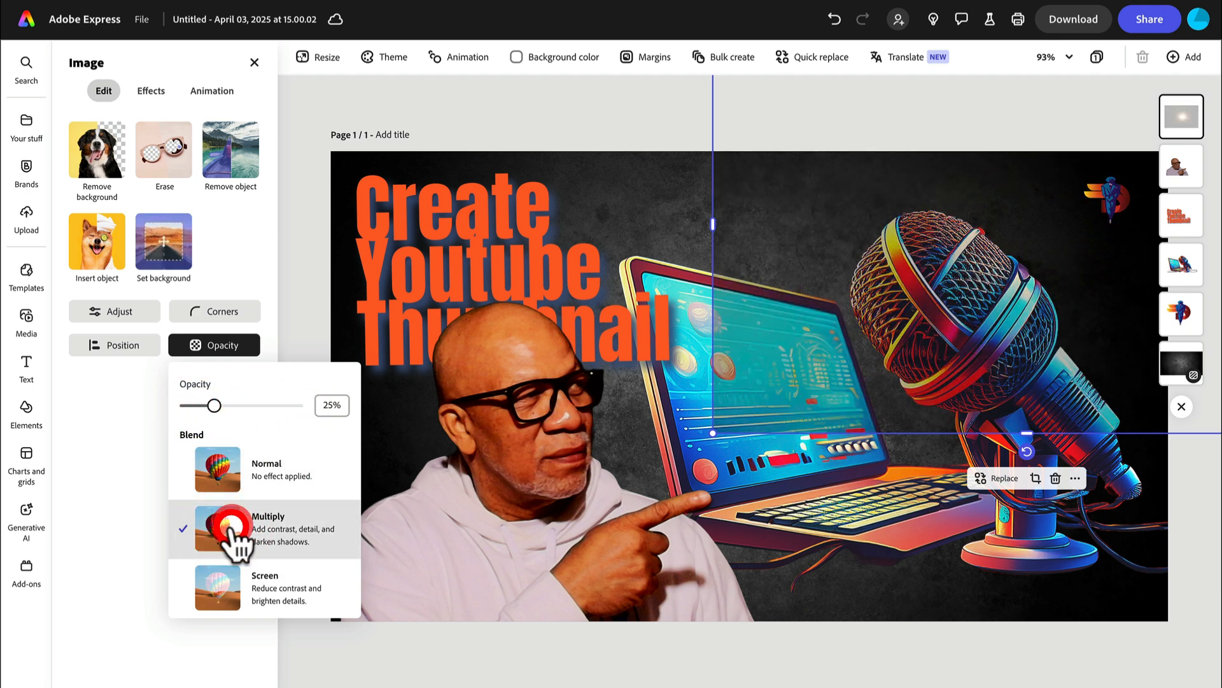
Apply the Screen blend to the flare image and set its opacity to 52%.
{"action": "left_click", "coordinate": [220, 594]}
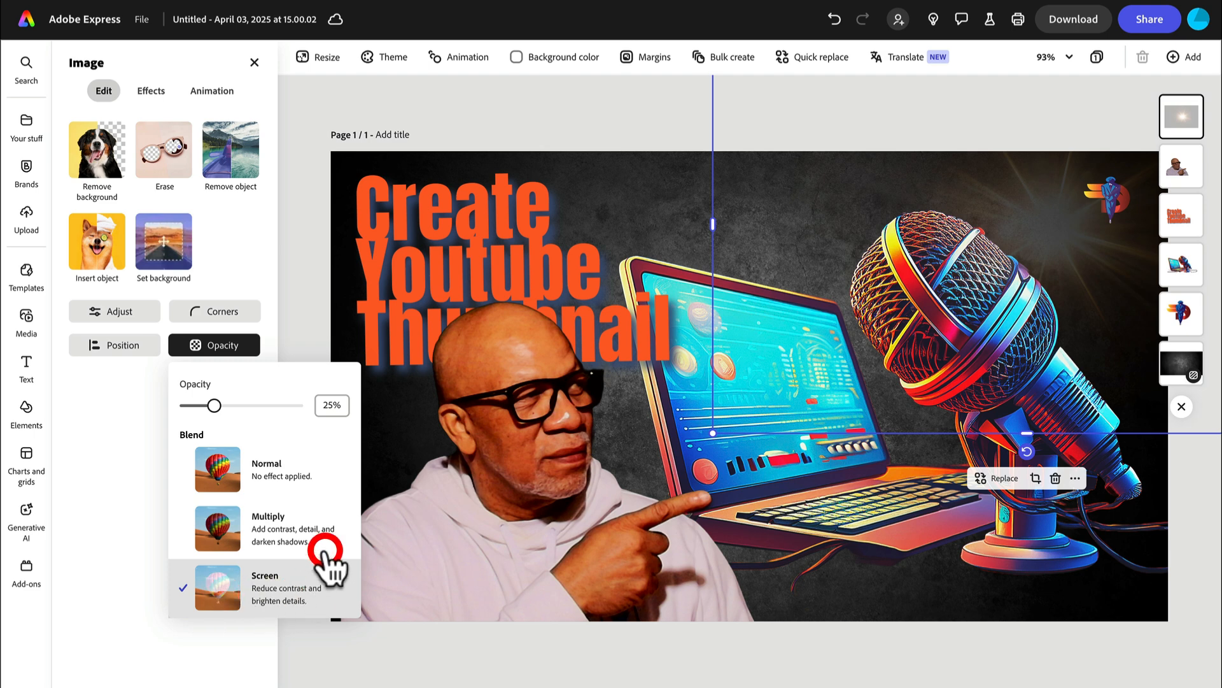
{"action": "left_click_drag", "start_coordinate": [213, 405], "coordinate": [243, 406]}
{"action": "left_click", "coordinate": [340, 407]}
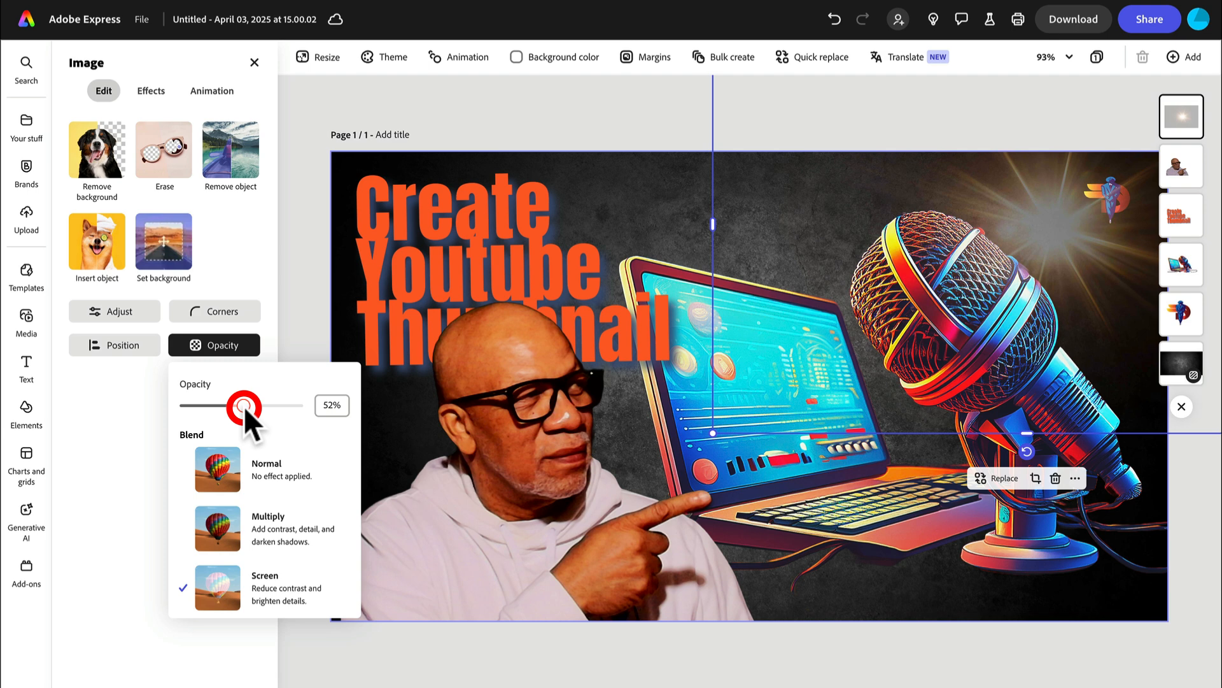
{"action": "left_click", "coordinate": [1084, 215]}
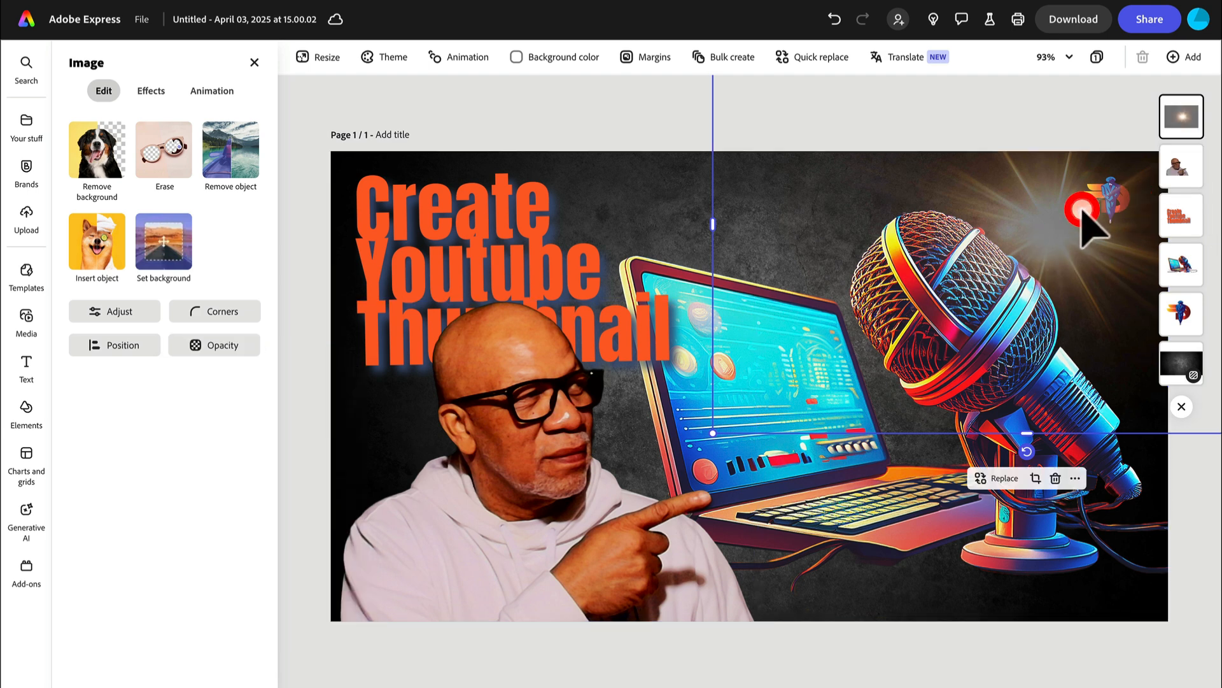
Center the flare's glow on the logo and send its layer below the logo, directly above the background.
{"action": "left_click_drag", "start_coordinate": [1064, 222], "coordinate": [1122, 197]}
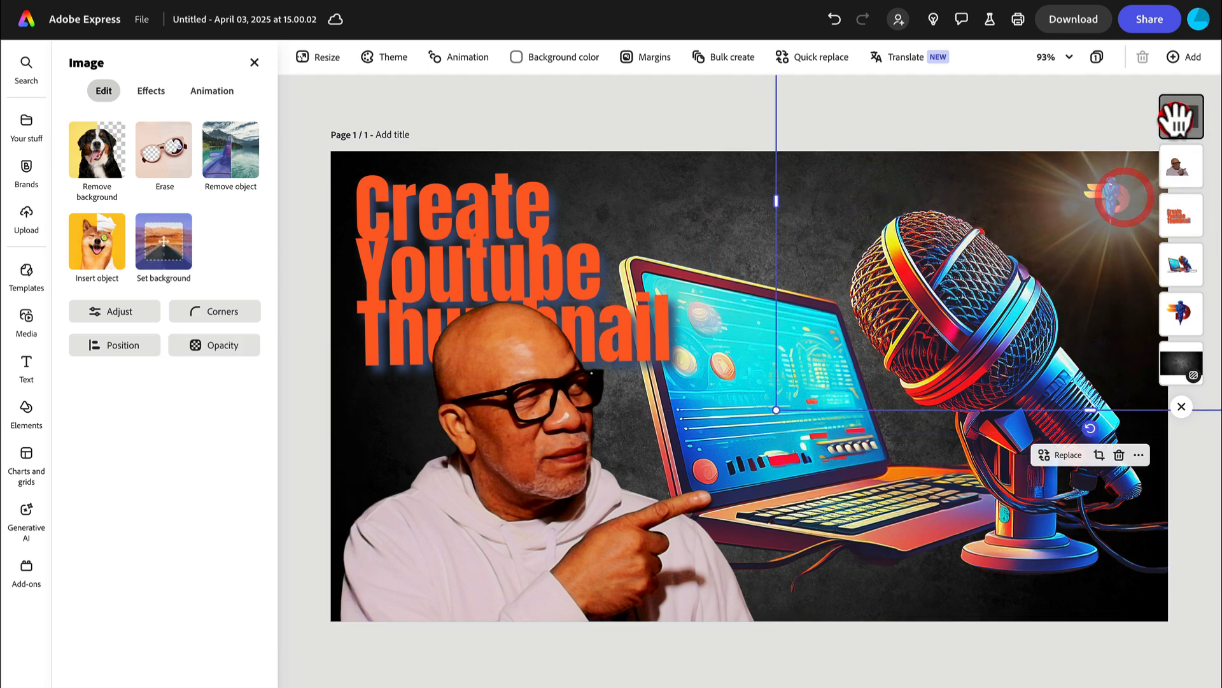
{"action": "left_click_drag", "start_coordinate": [1184, 124], "coordinate": [1190, 154]}
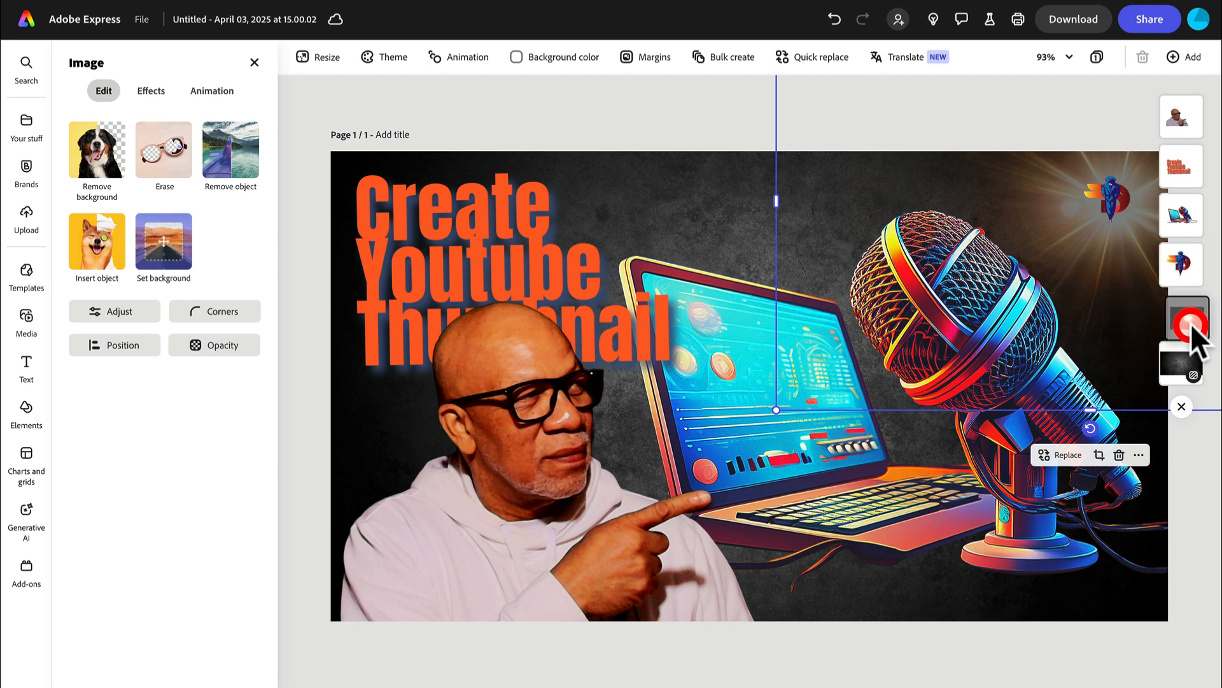
{"action": "left_click_drag", "start_coordinate": [1190, 323], "coordinate": [1192, 346]}
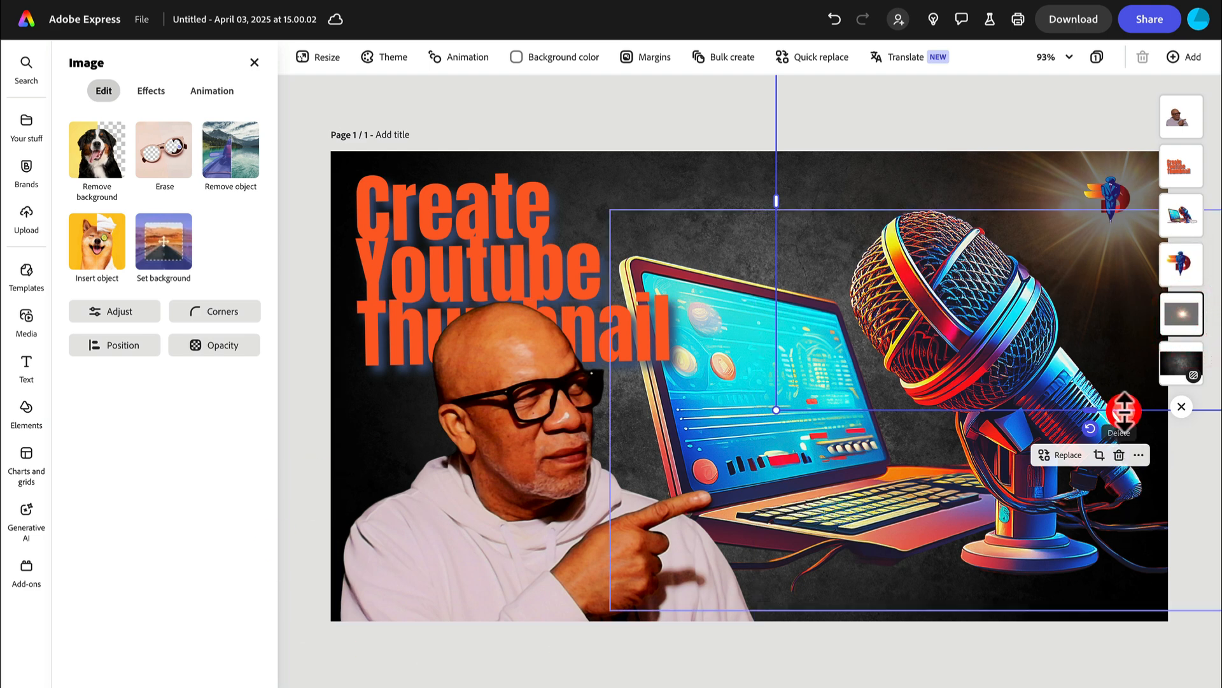
Increase the flare image's opacity to 74%.
{"action": "left_click", "coordinate": [219, 346]}
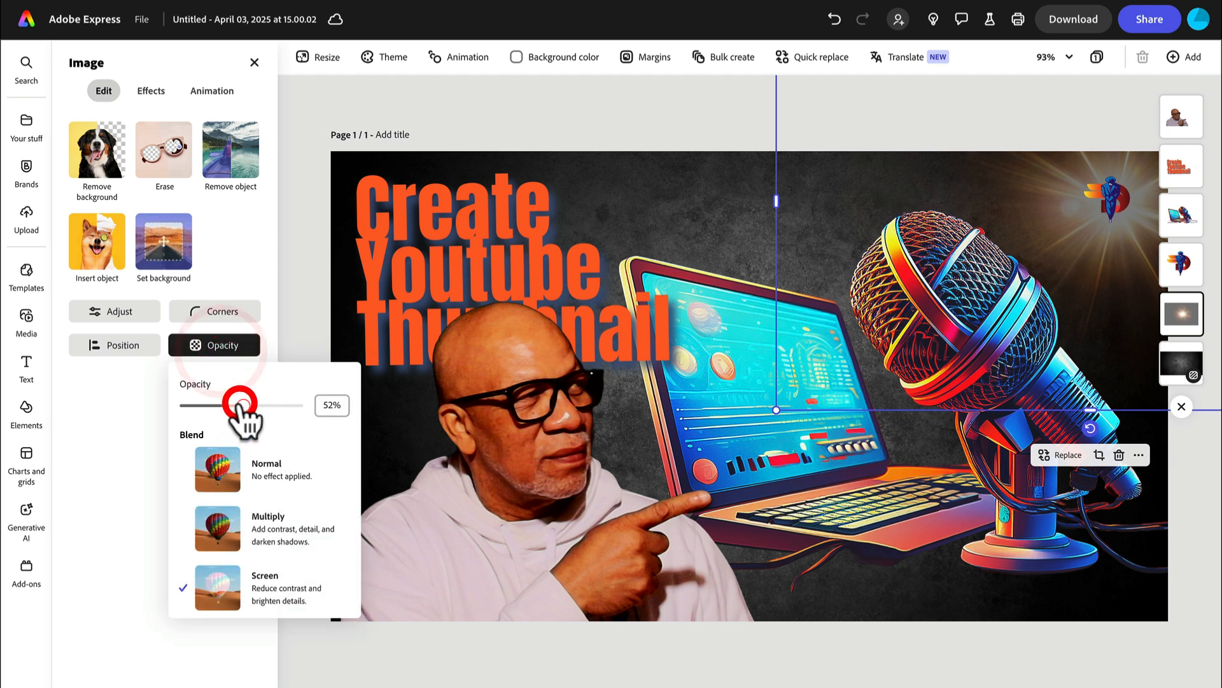
{"action": "left_click_drag", "start_coordinate": [240, 407], "coordinate": [269, 406]}
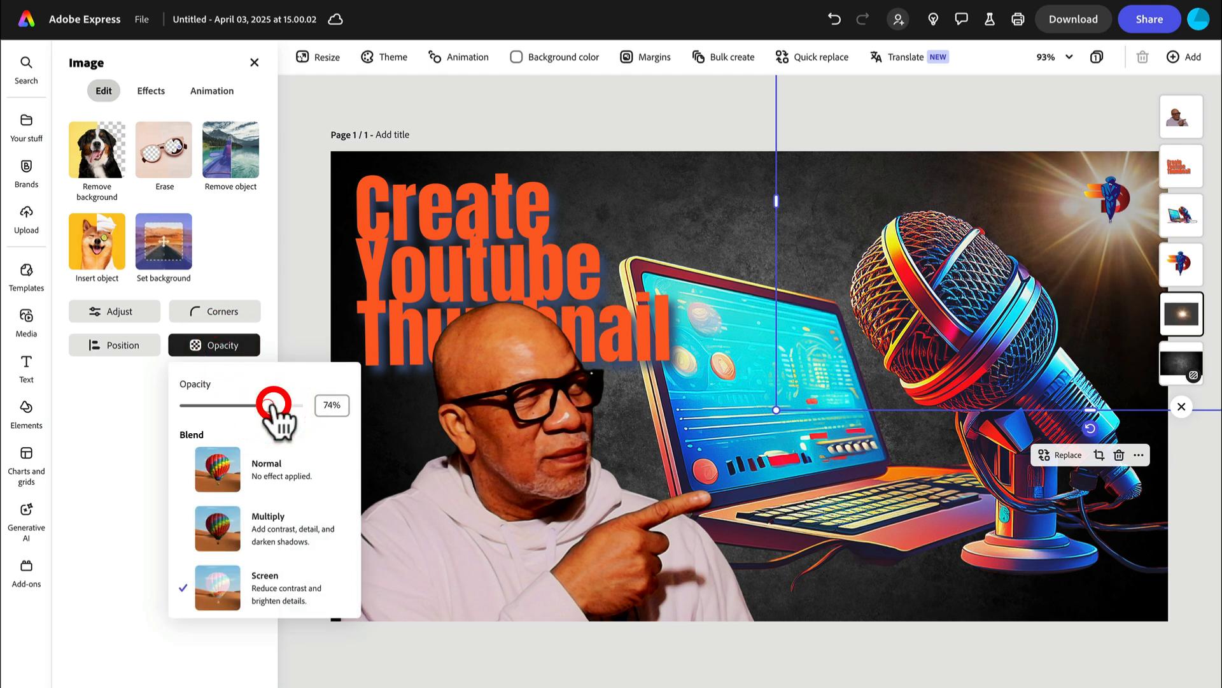
{"action": "left_click", "coordinate": [302, 239]}
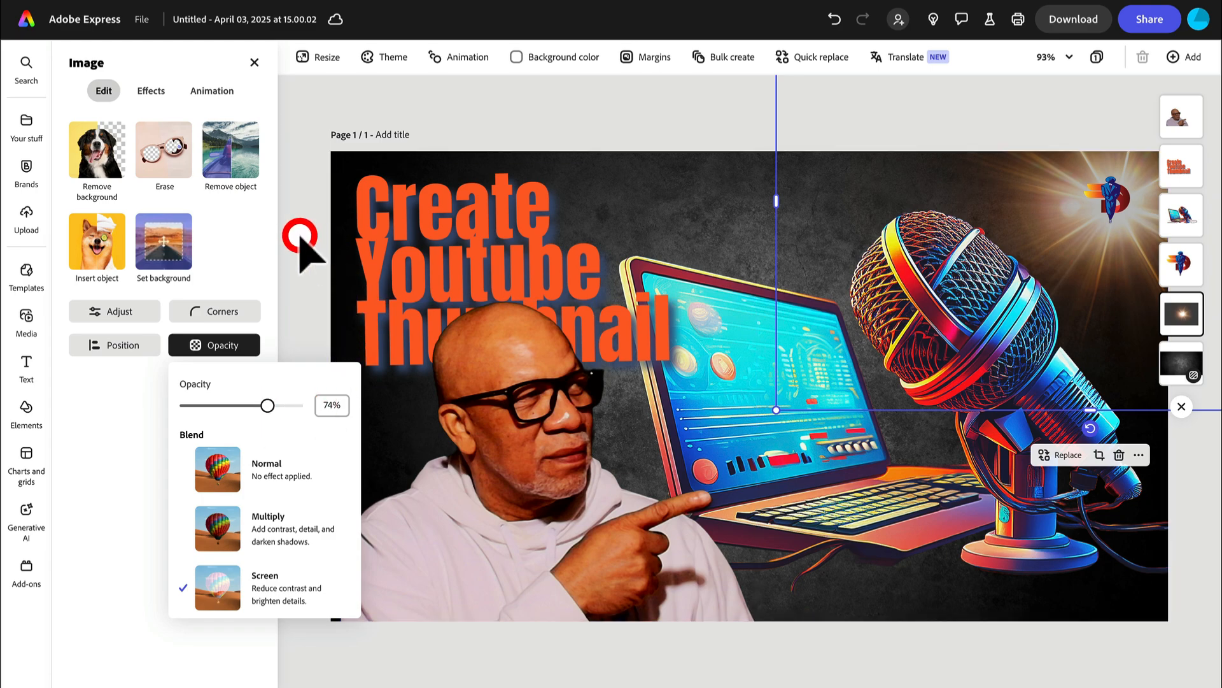